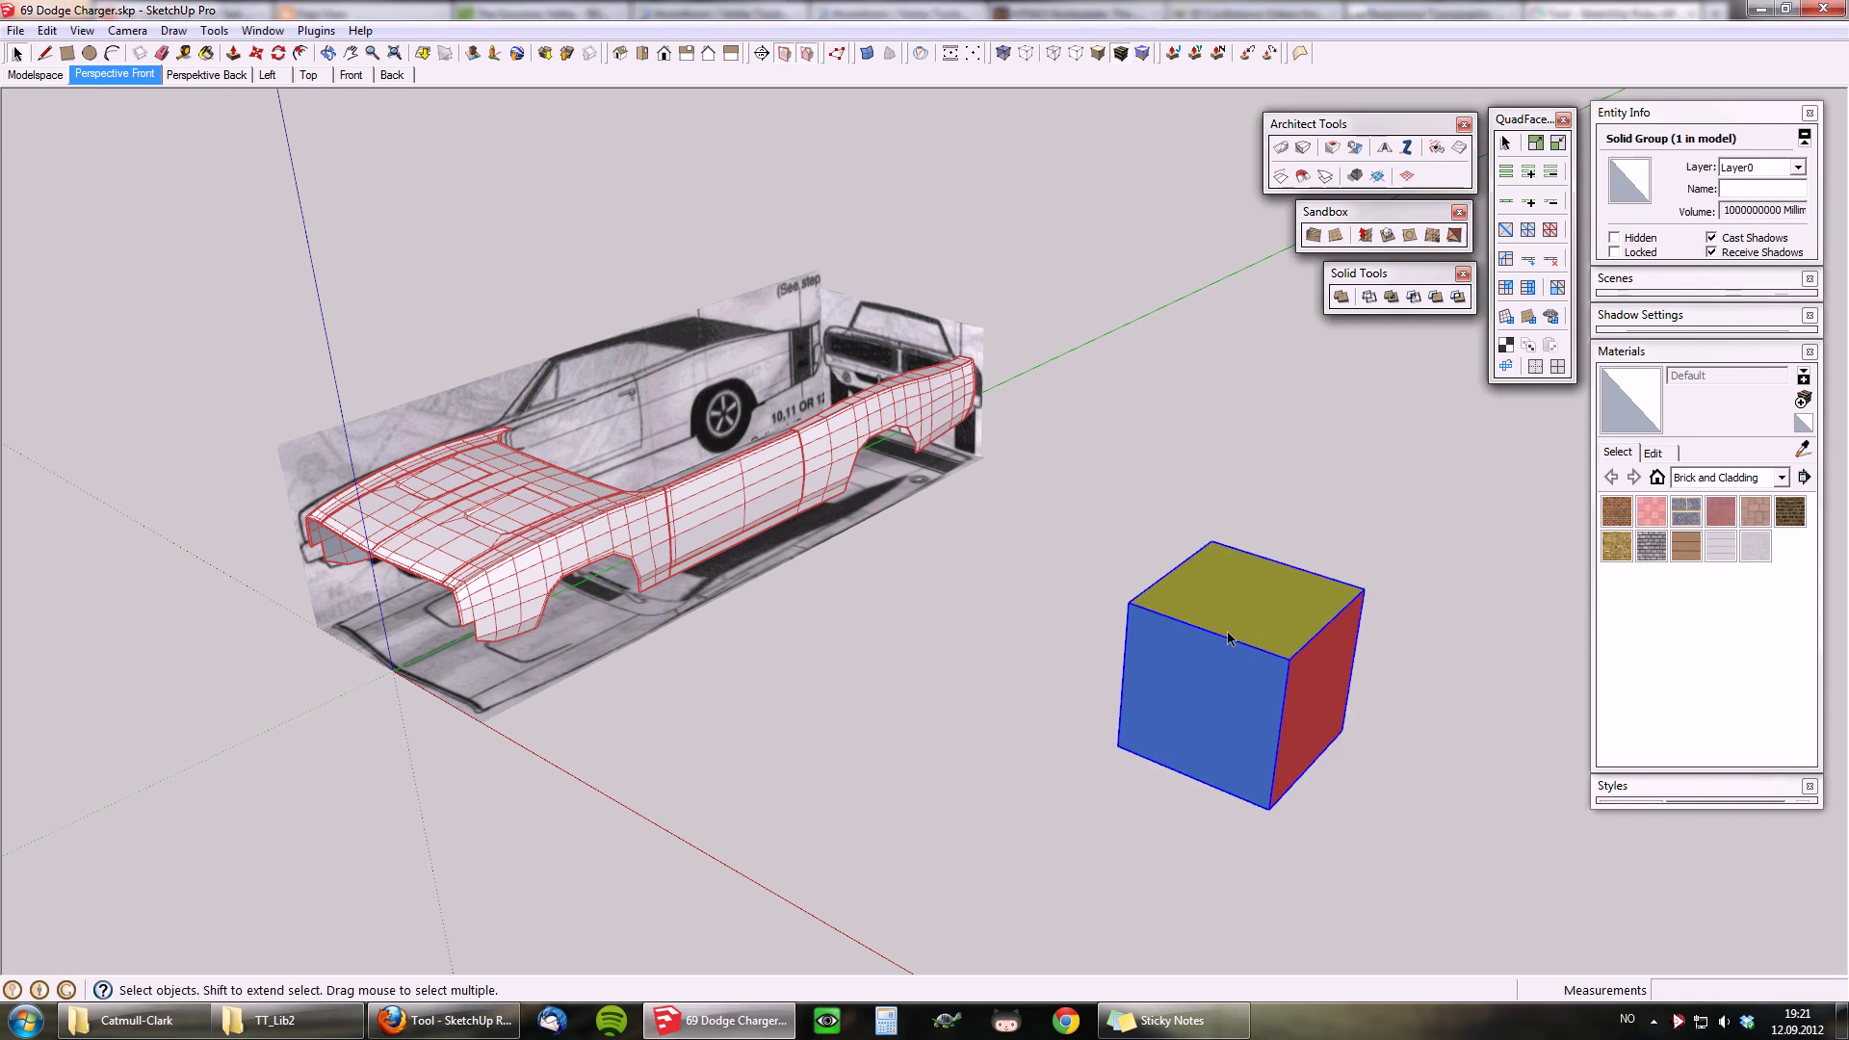
Step: Examine the selected cube with coloured faces beside the car body mesh from several angles
middle_drag(1227, 637, 1252, 575)
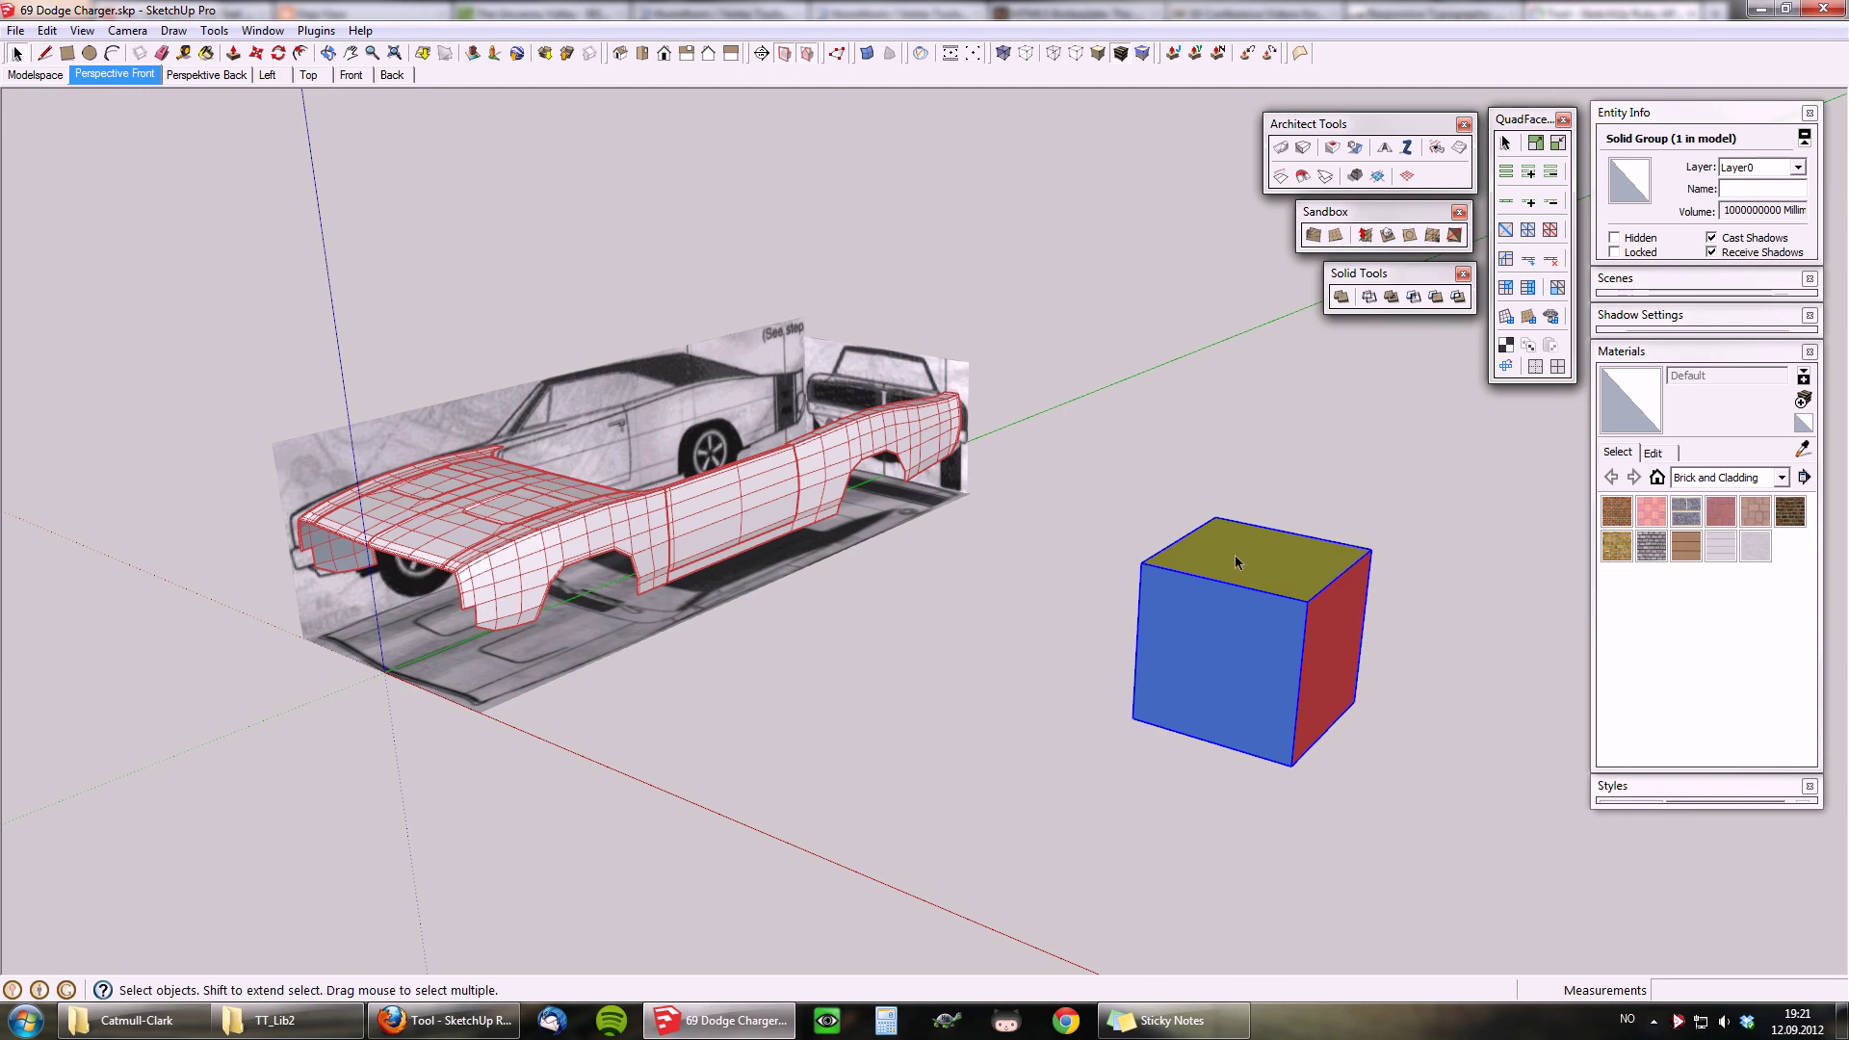
middle_drag(1237, 562, 1213, 626)
scroll(1179, 647, down, 3)
scroll(1126, 660, up, 5)
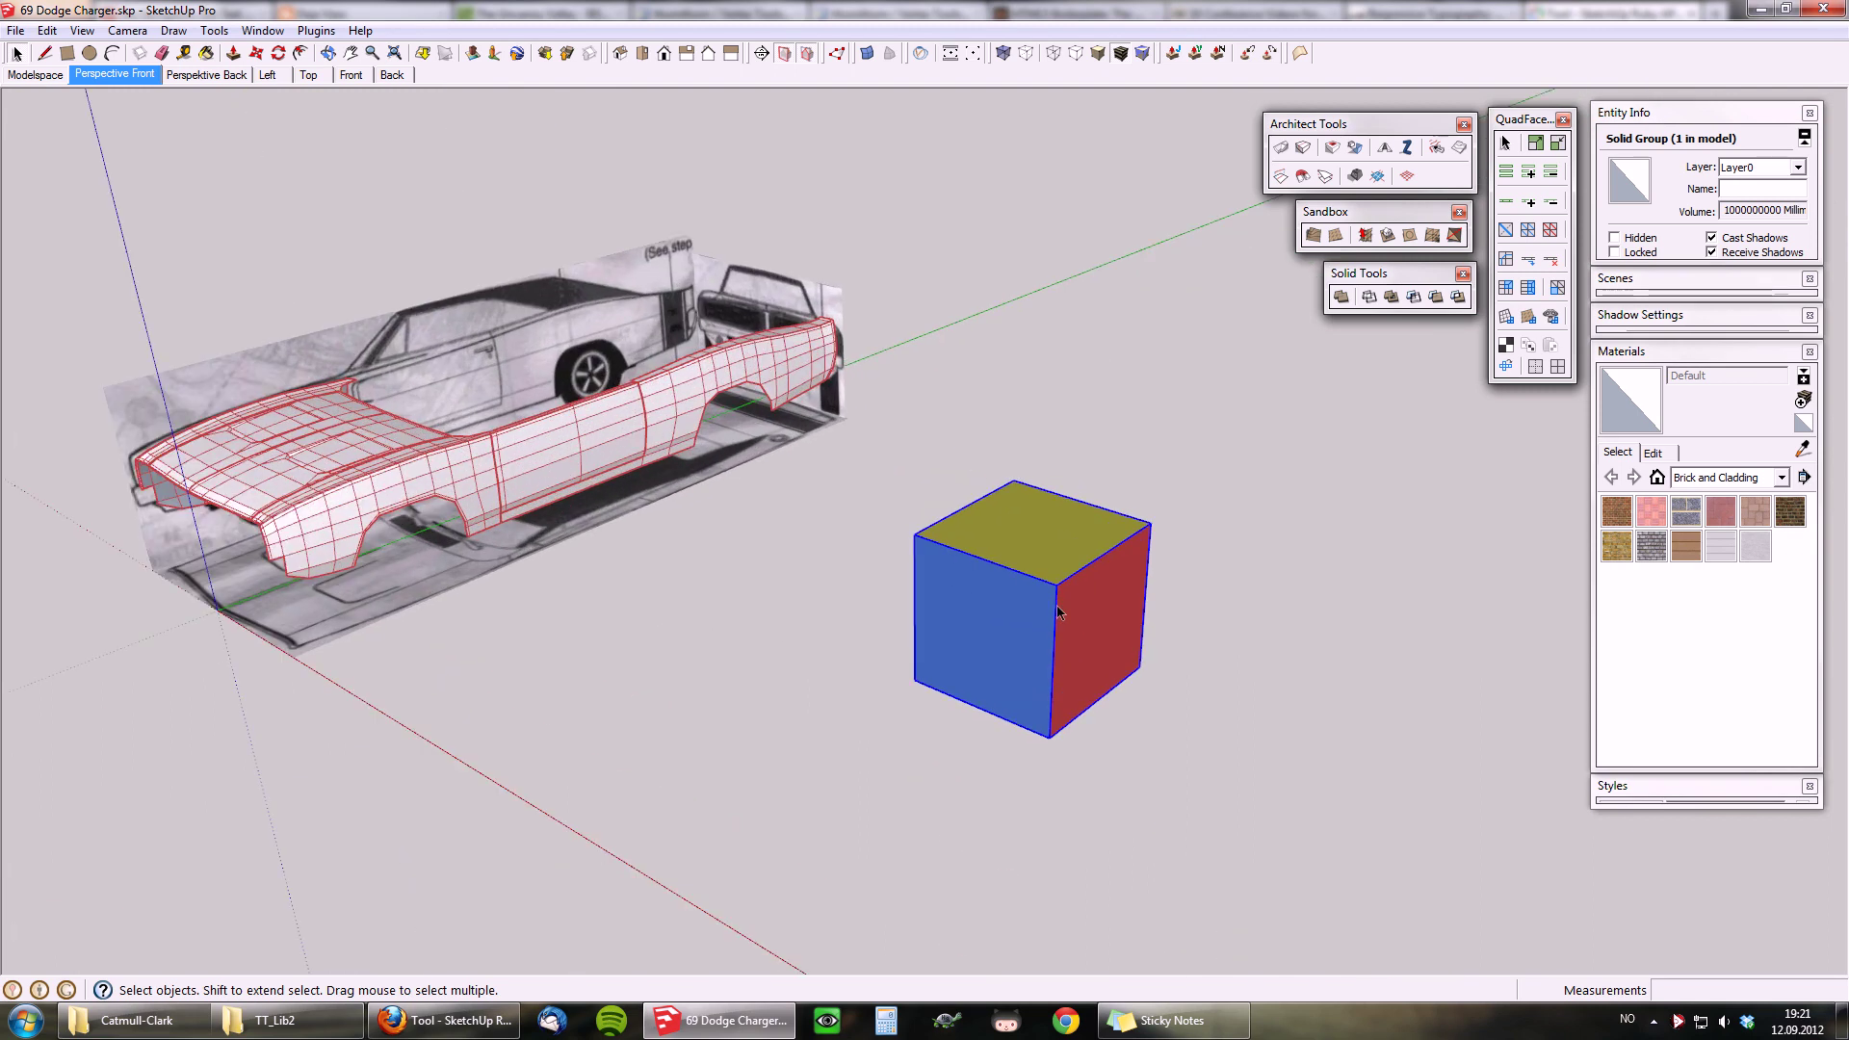
scroll(1125, 654, down, 1)
scroll(1126, 654, up, 3)
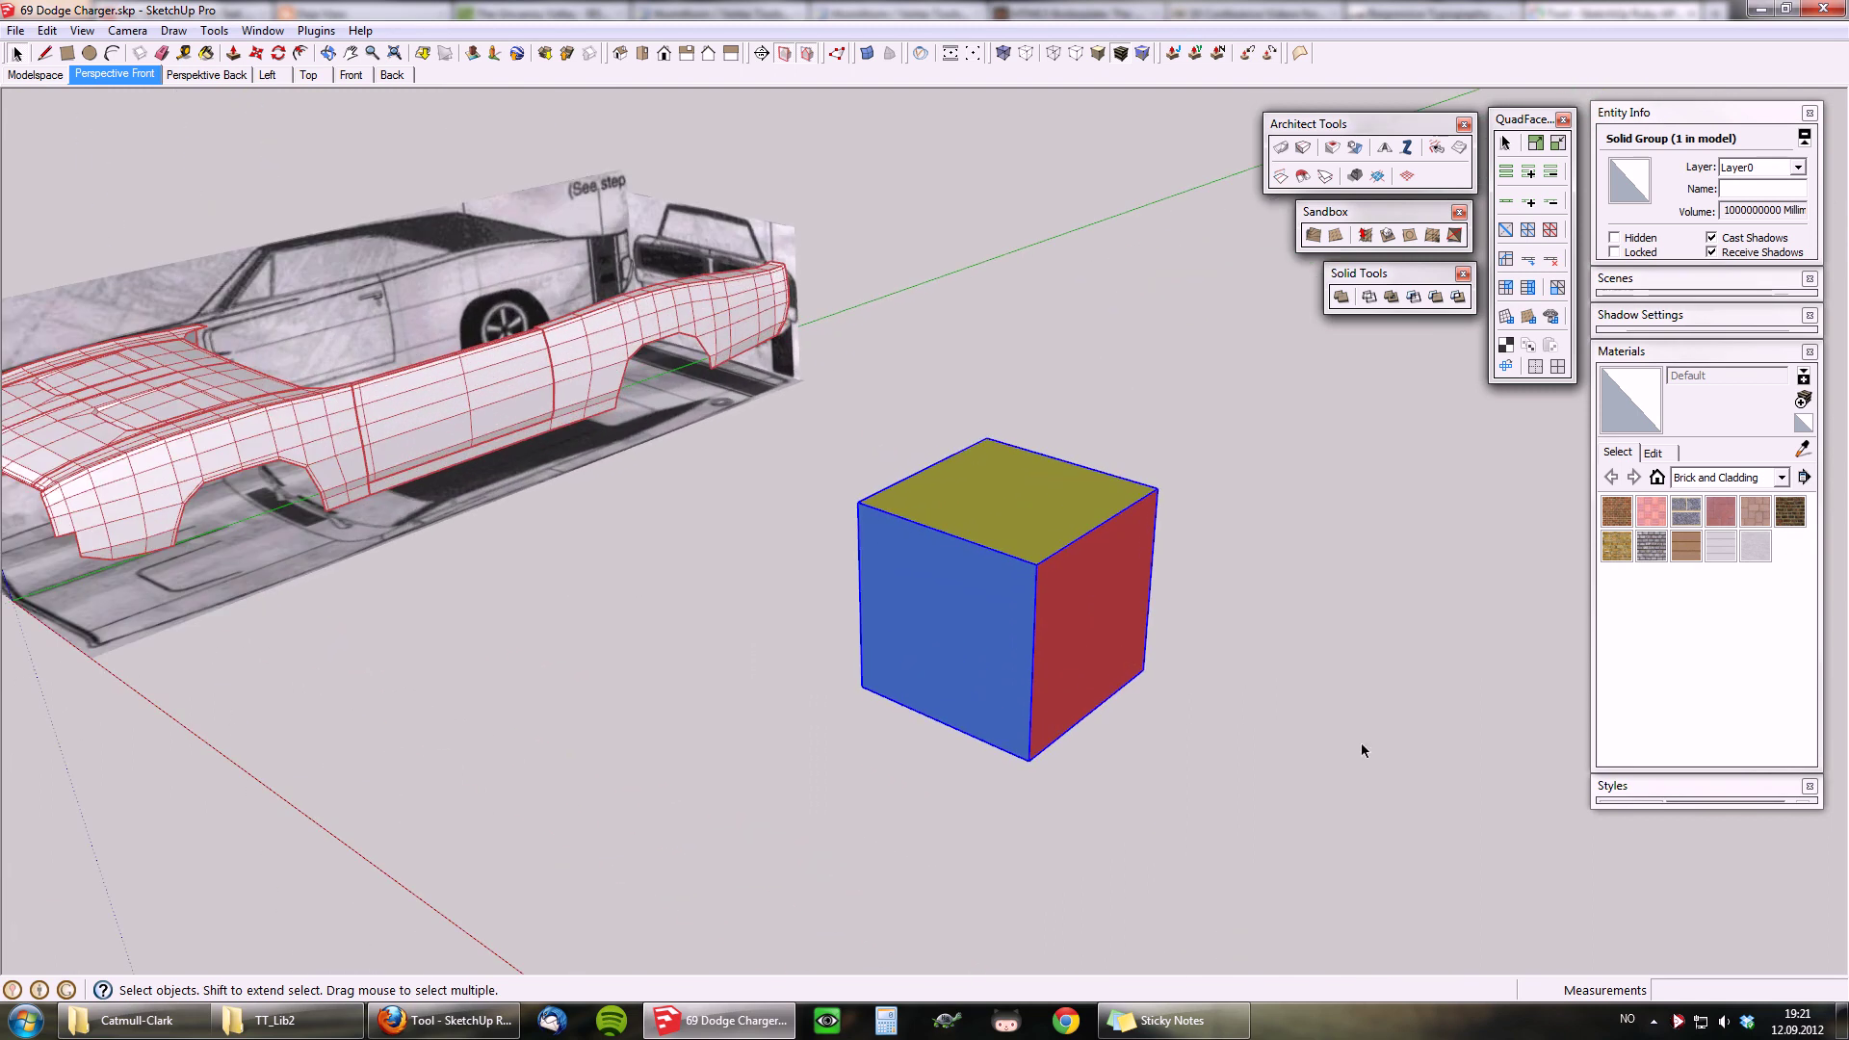
scroll(1360, 743, down, 1)
scroll(1211, 714, down, 3)
scroll(1326, 765, up, 5)
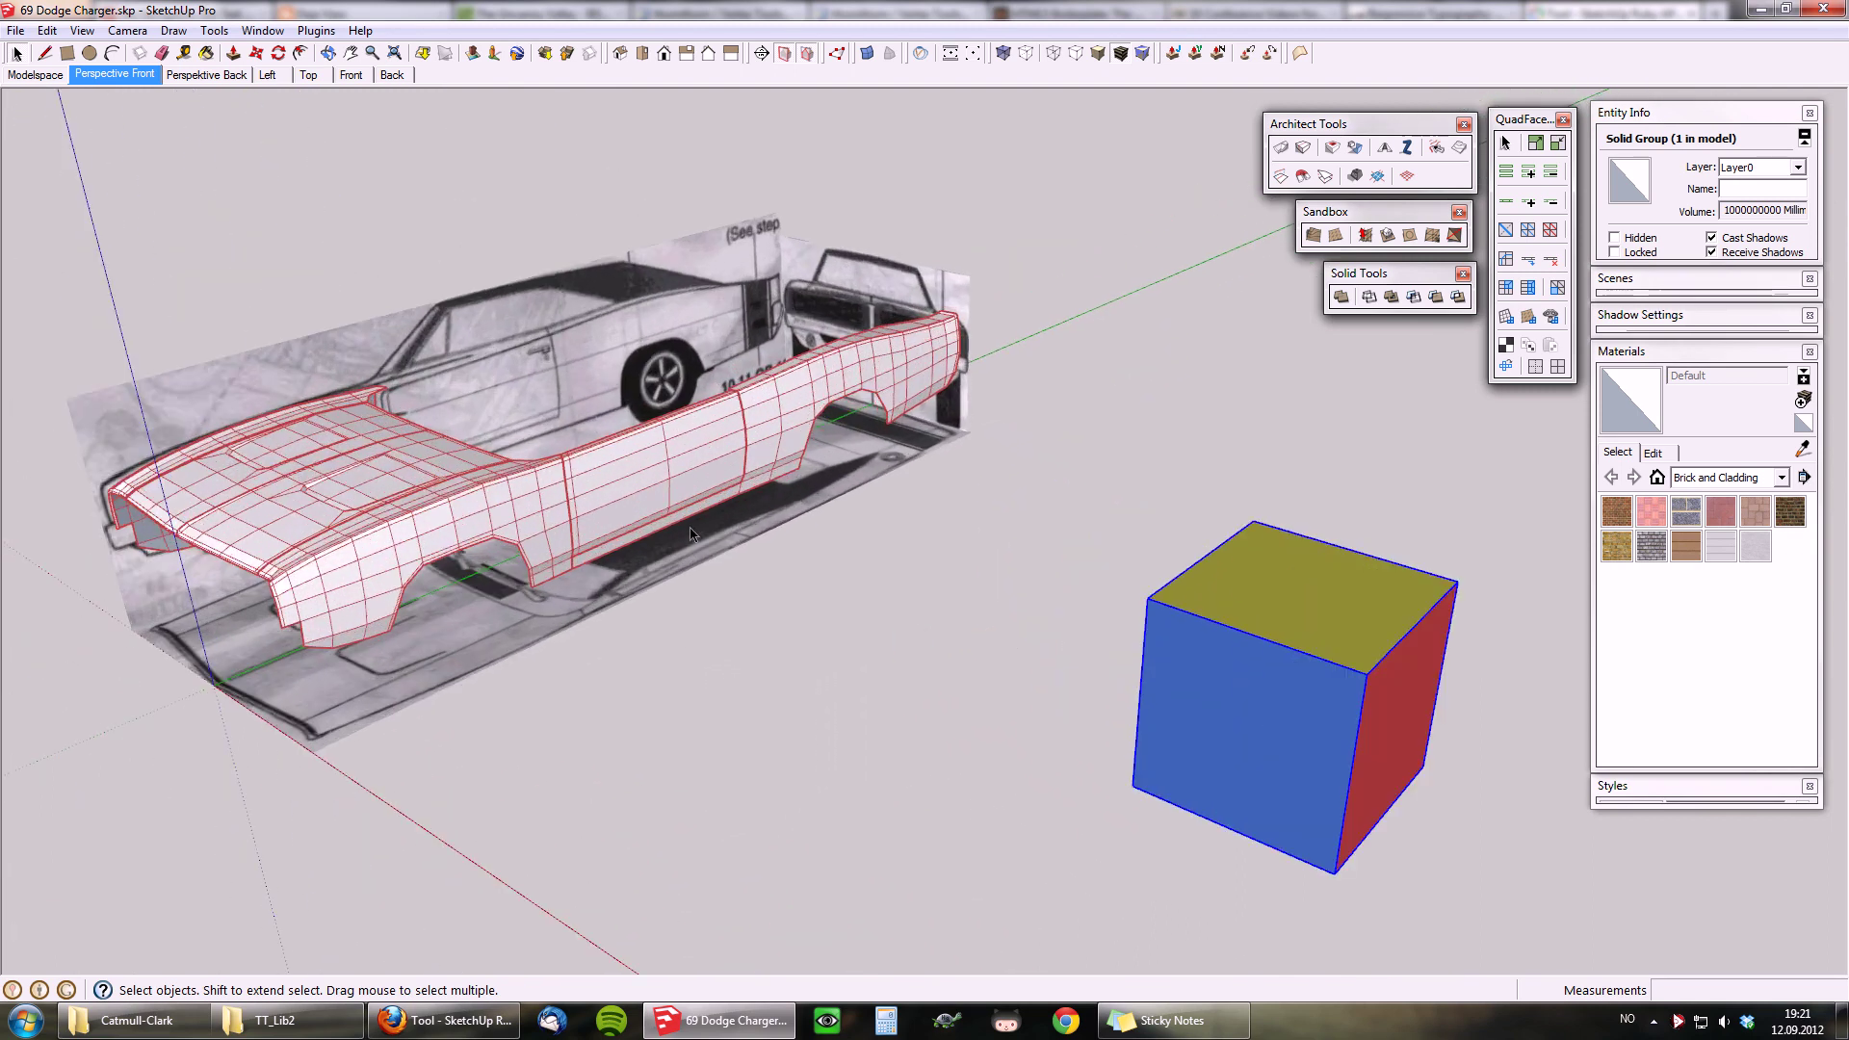
Step: Subdivide the selected coloured cube with the Catmull-Clark Subdivide command
click(213, 30)
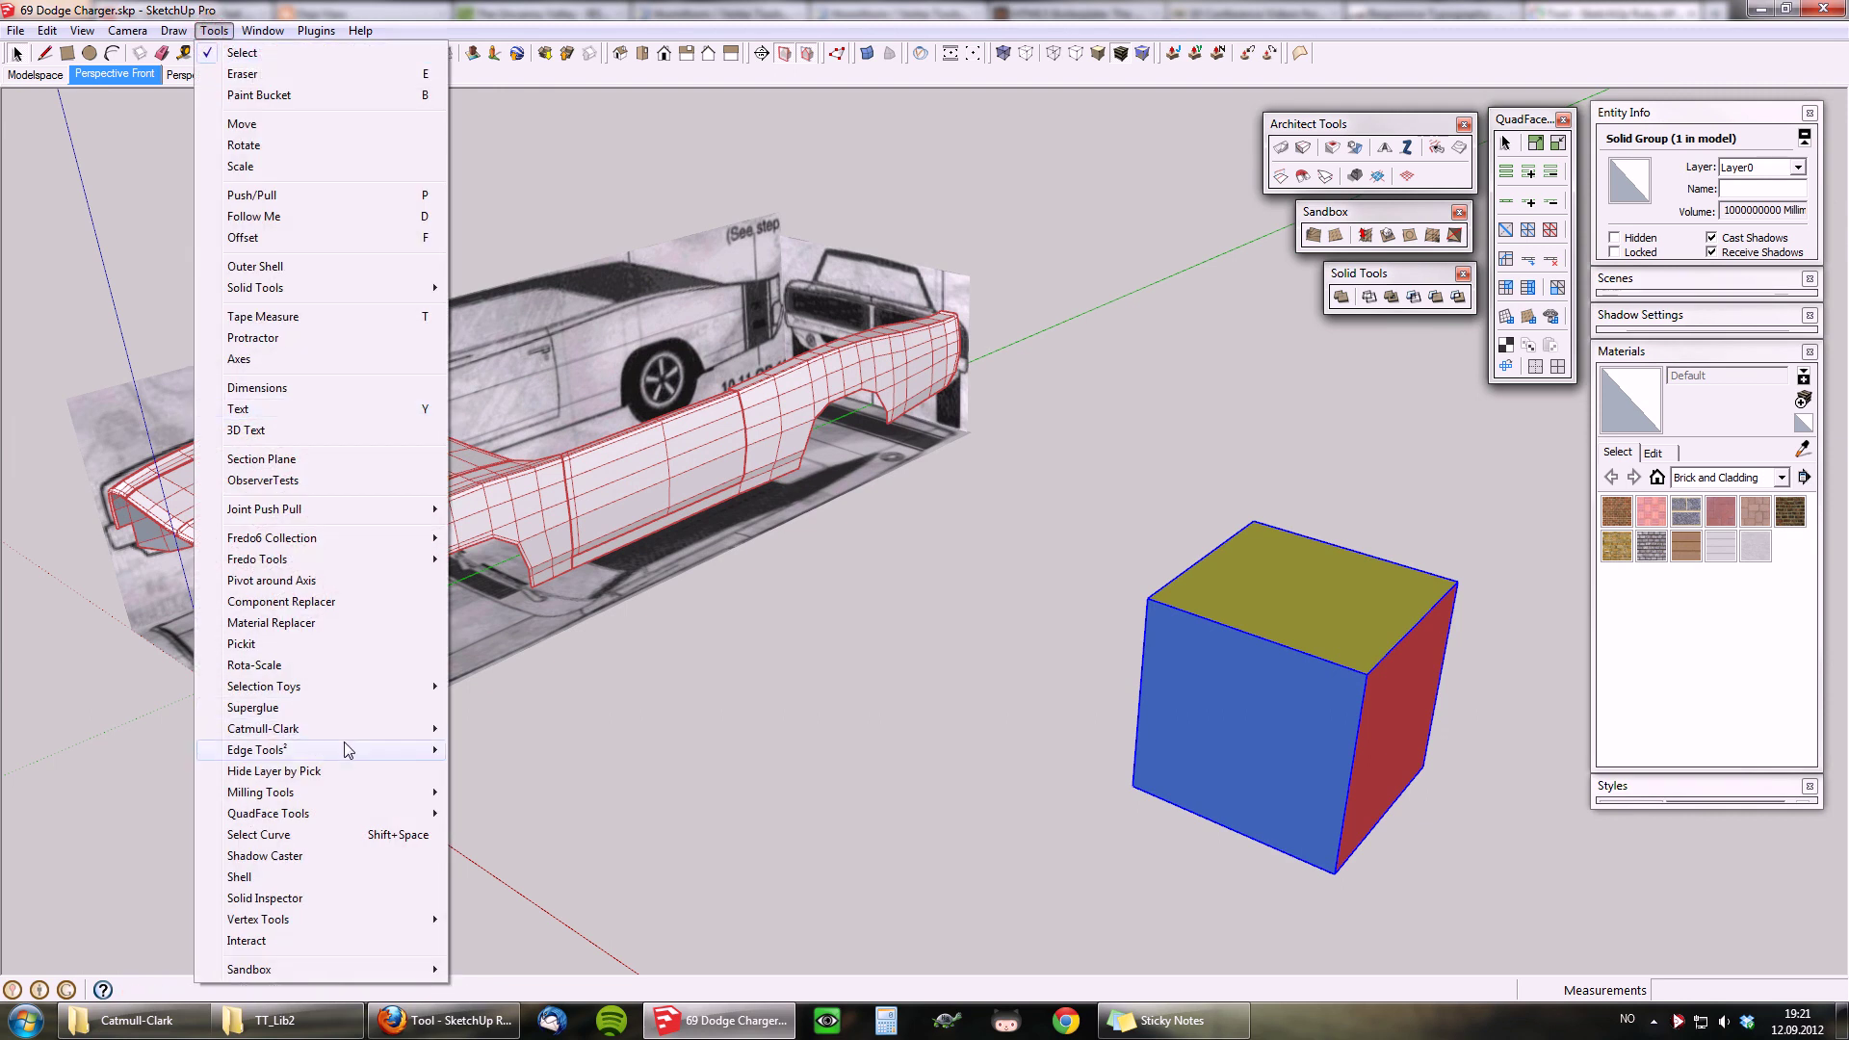
mouse_move(411, 735)
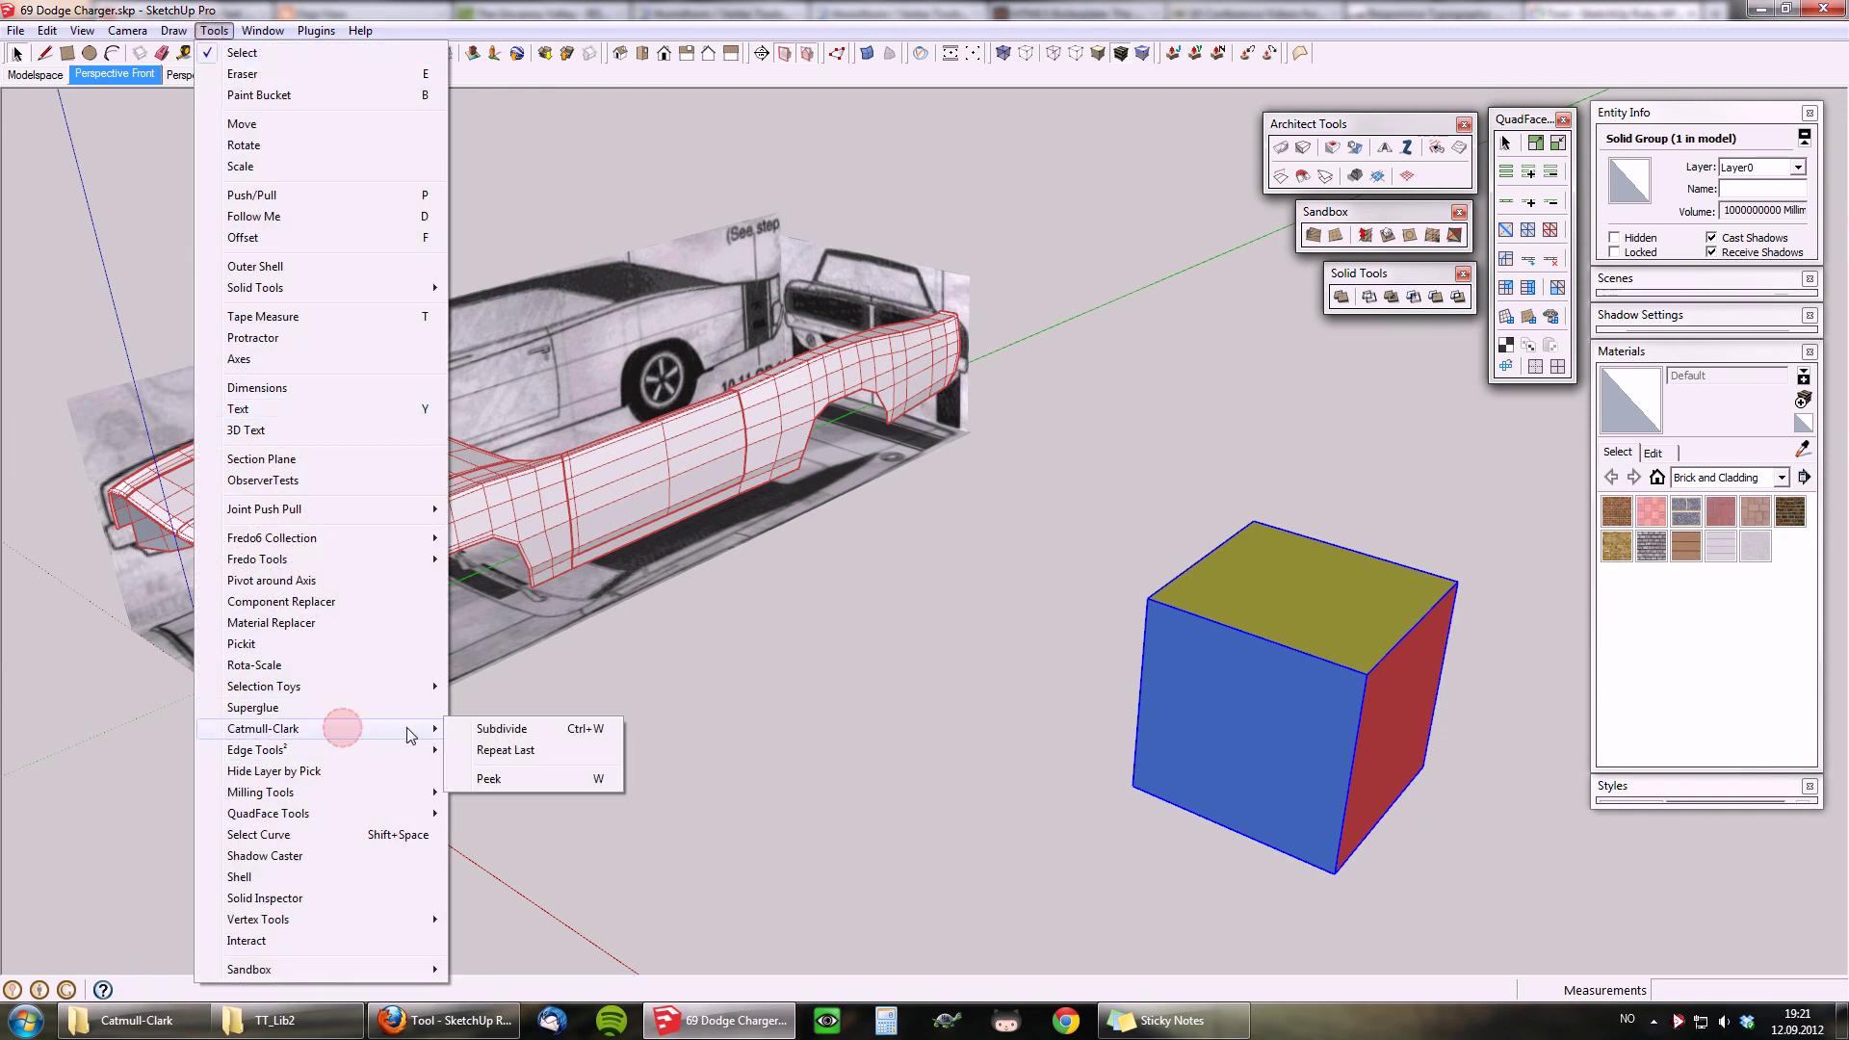
click(531, 730)
click(1132, 645)
middle_drag(1132, 644, 903, 545)
middle_drag(1182, 637, 1095, 656)
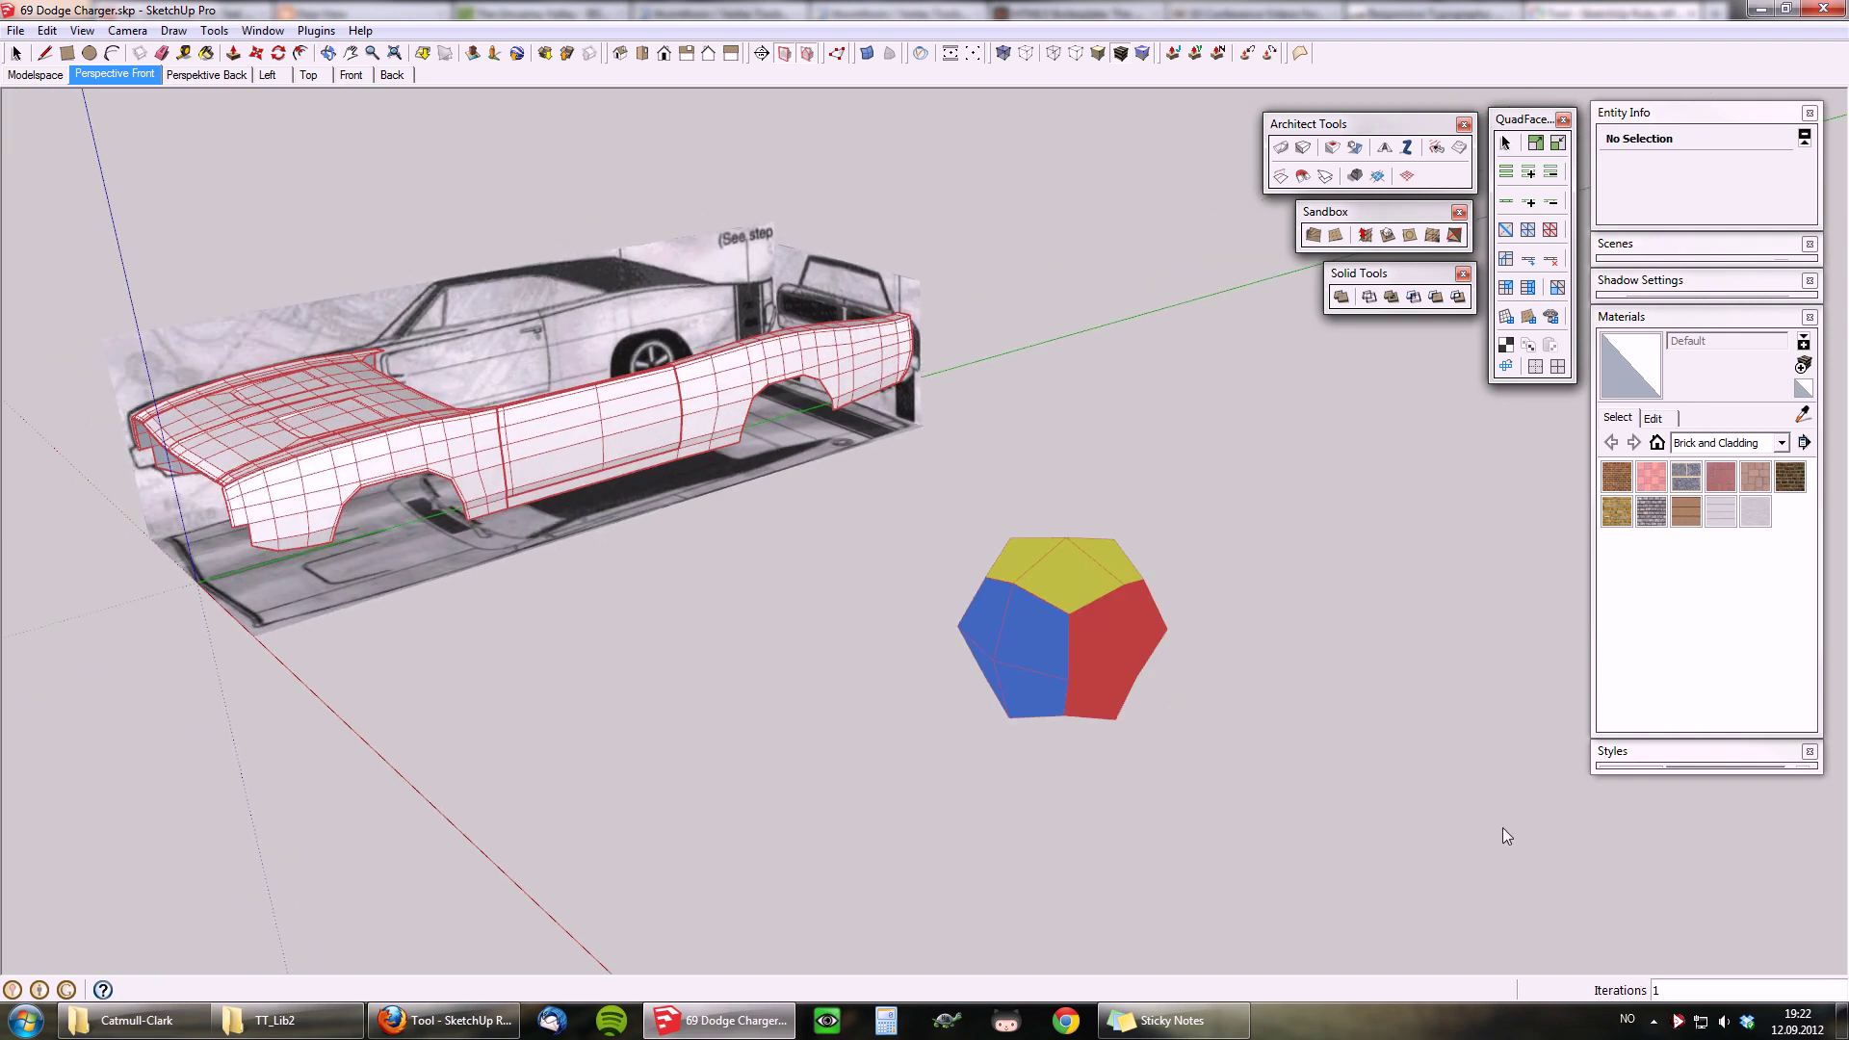
Step: Try different subdivision levels on the cube by setting the iterations to 2, 3 and finally 1
text(2)
key(Return)
text(3)
key(Return)
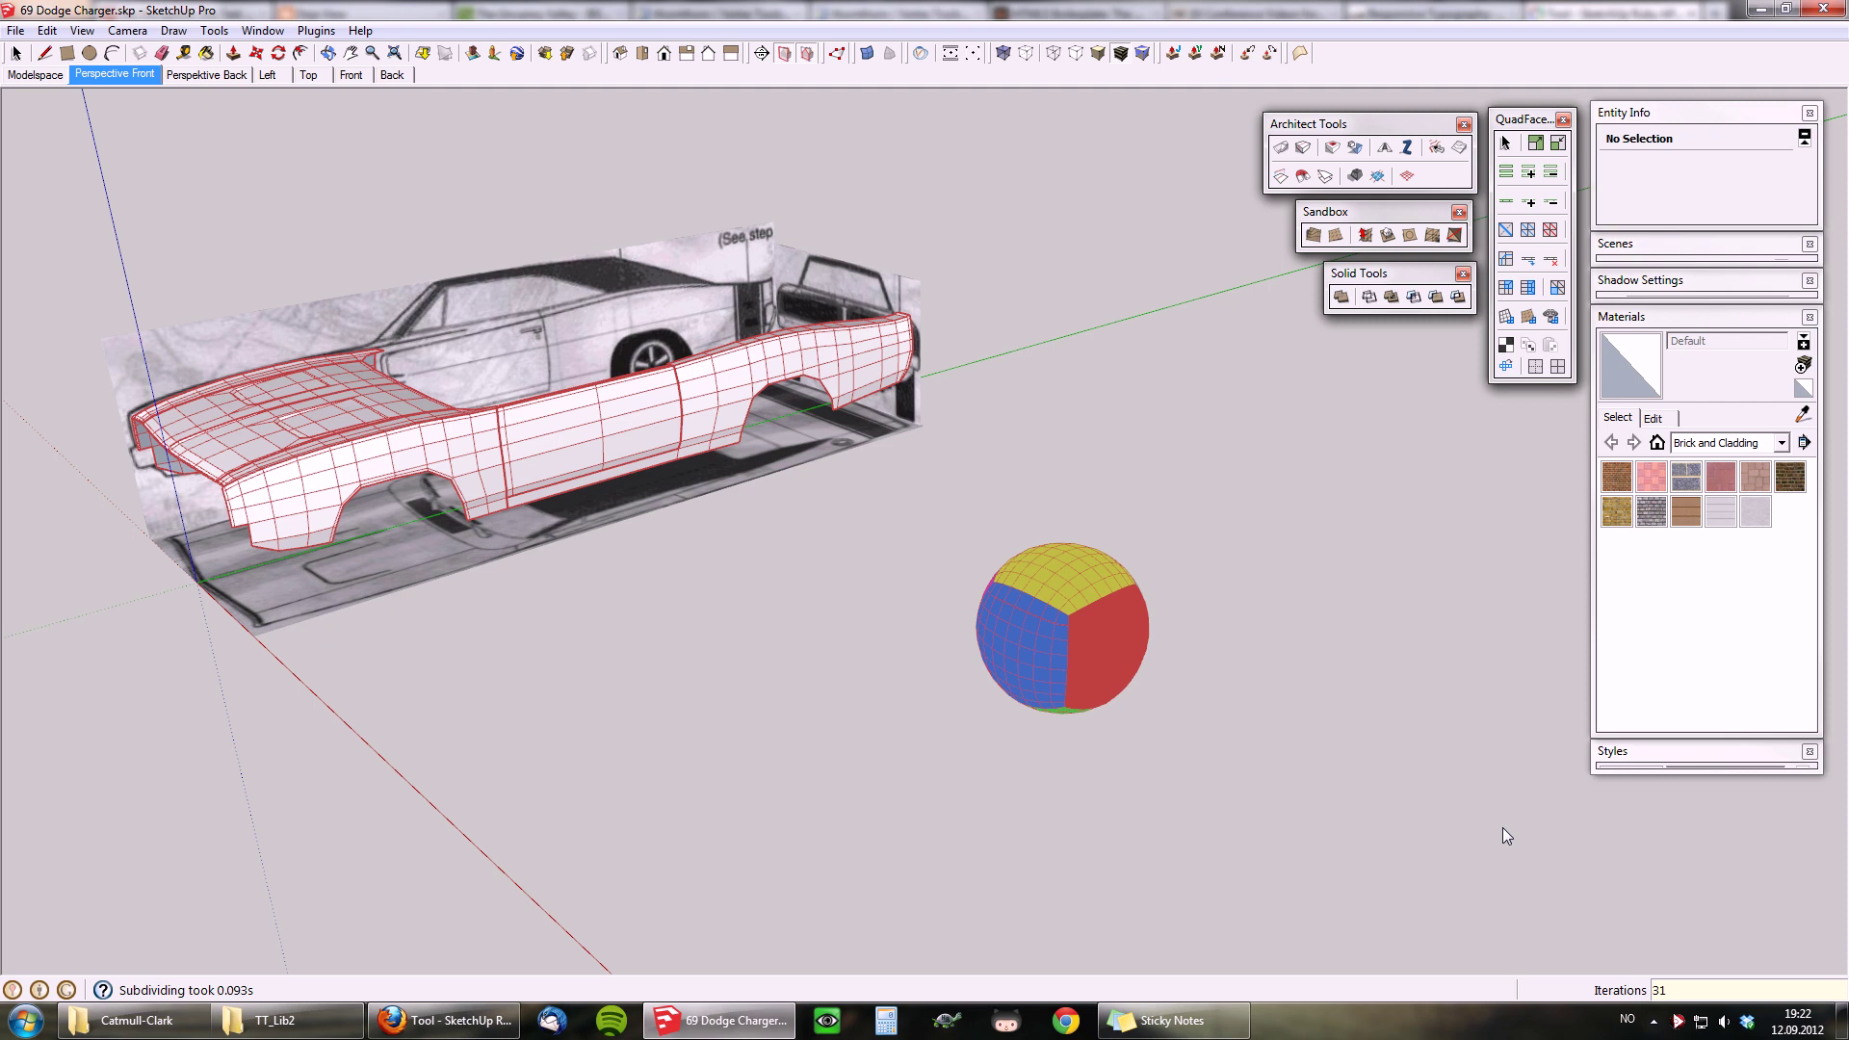
text(1)
key(Return)
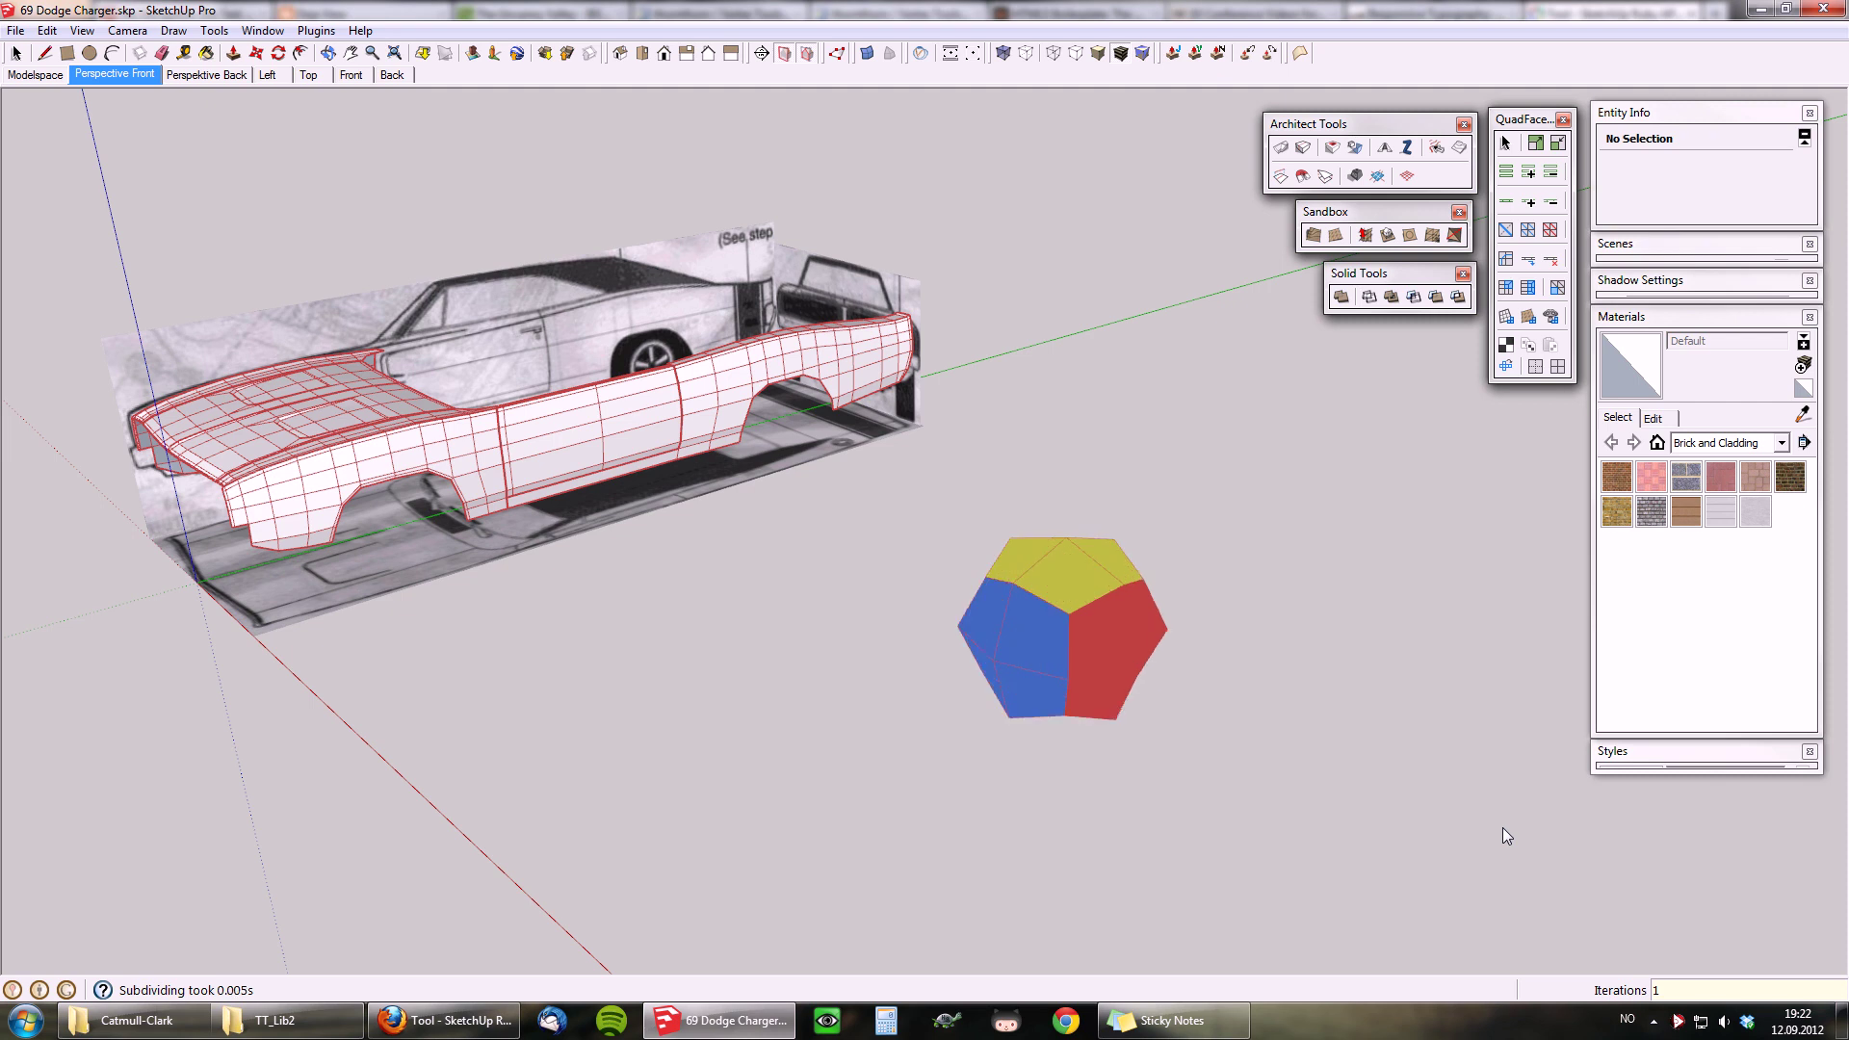
Step: Set the iterations of the cube's Catmull-Clark subdivision to 2
middle_drag(1187, 617, 898, 679)
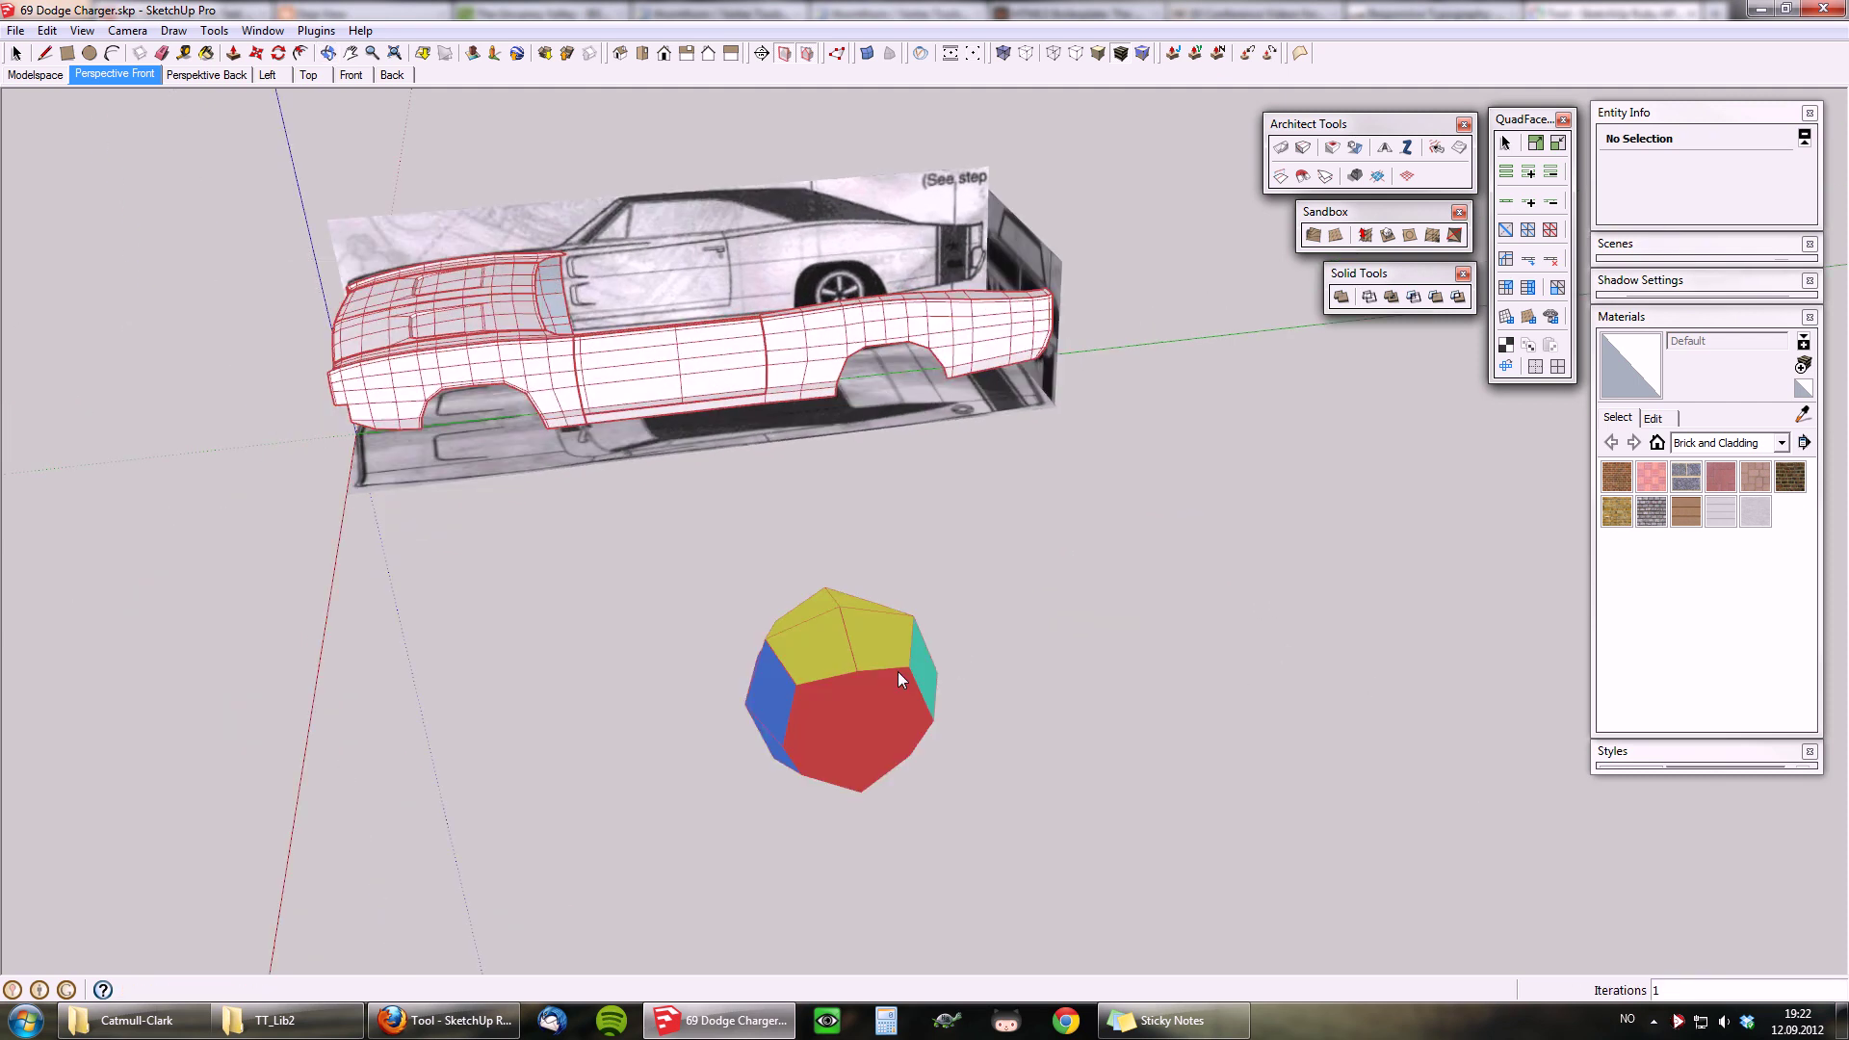
middle_drag(1150, 670, 1326, 586)
middle_drag(1014, 759, 890, 645)
text(2)
key(Return)
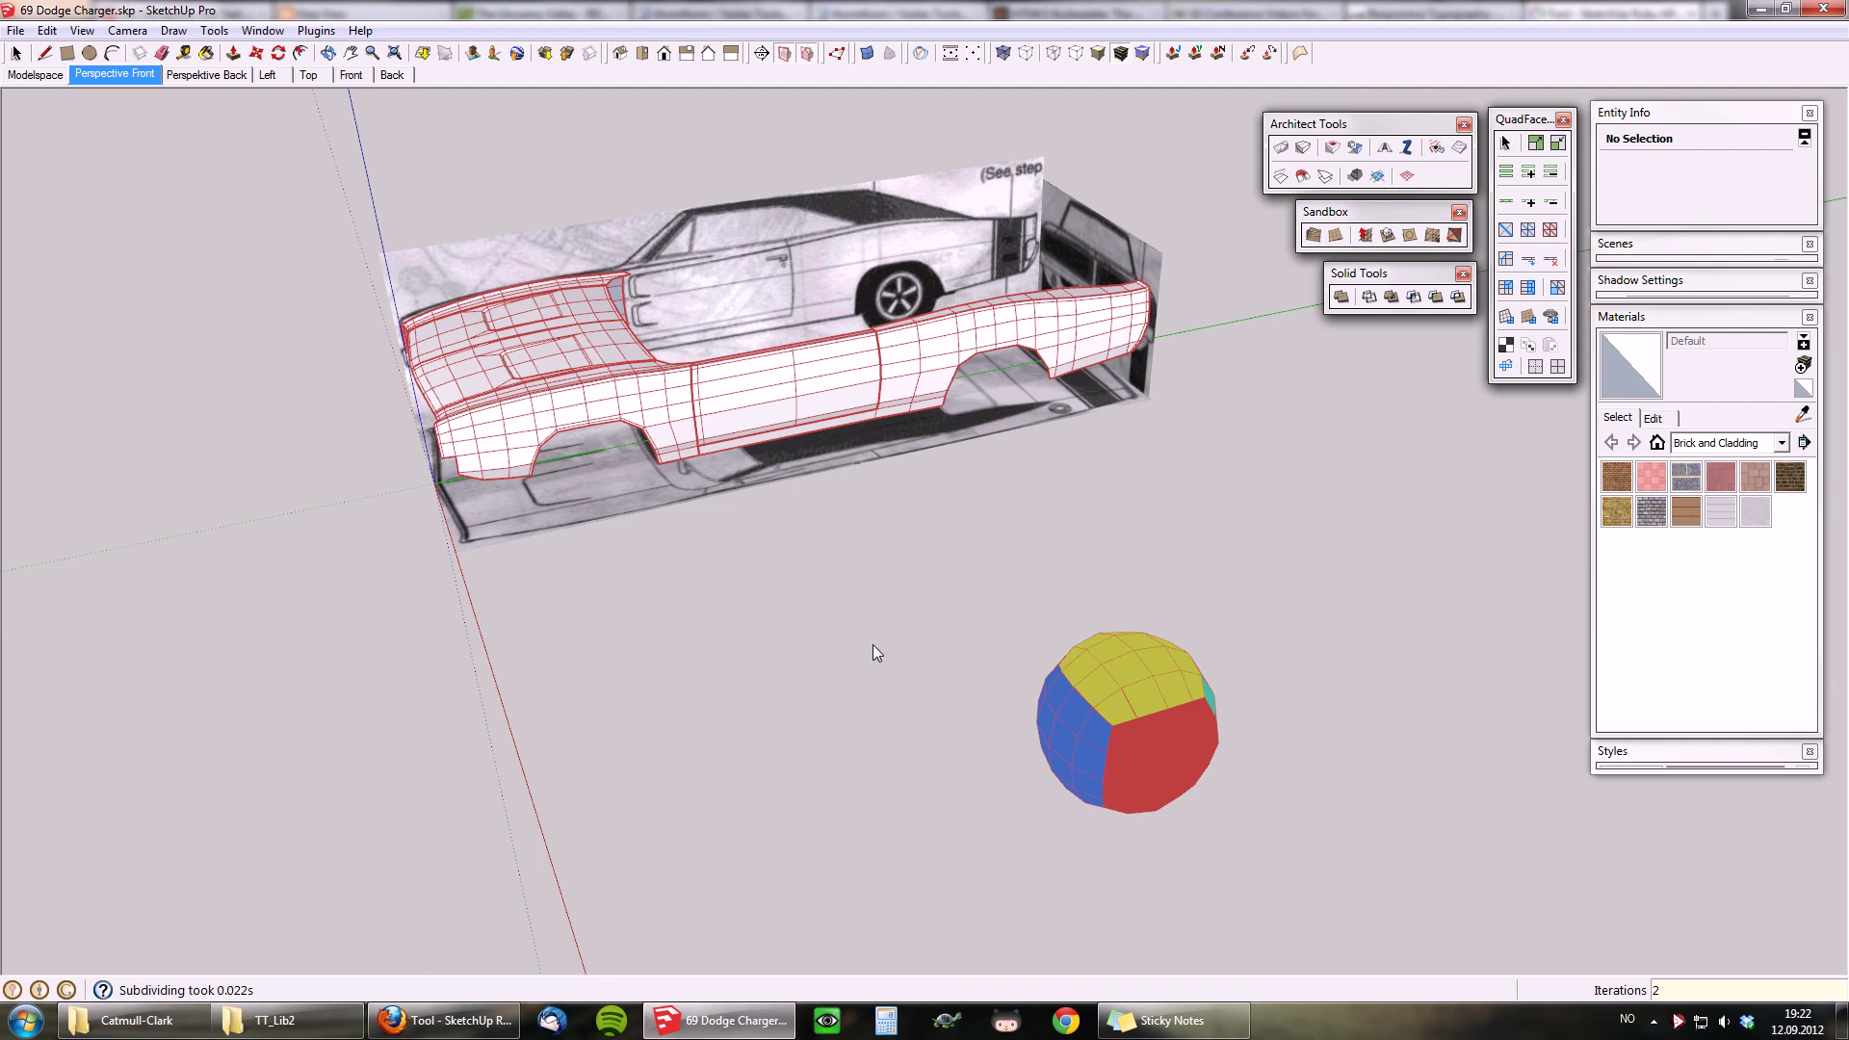
Step: Inspect the subdivided shape from several sides and undo the subdivision
middle_drag(870, 645, 1065, 666)
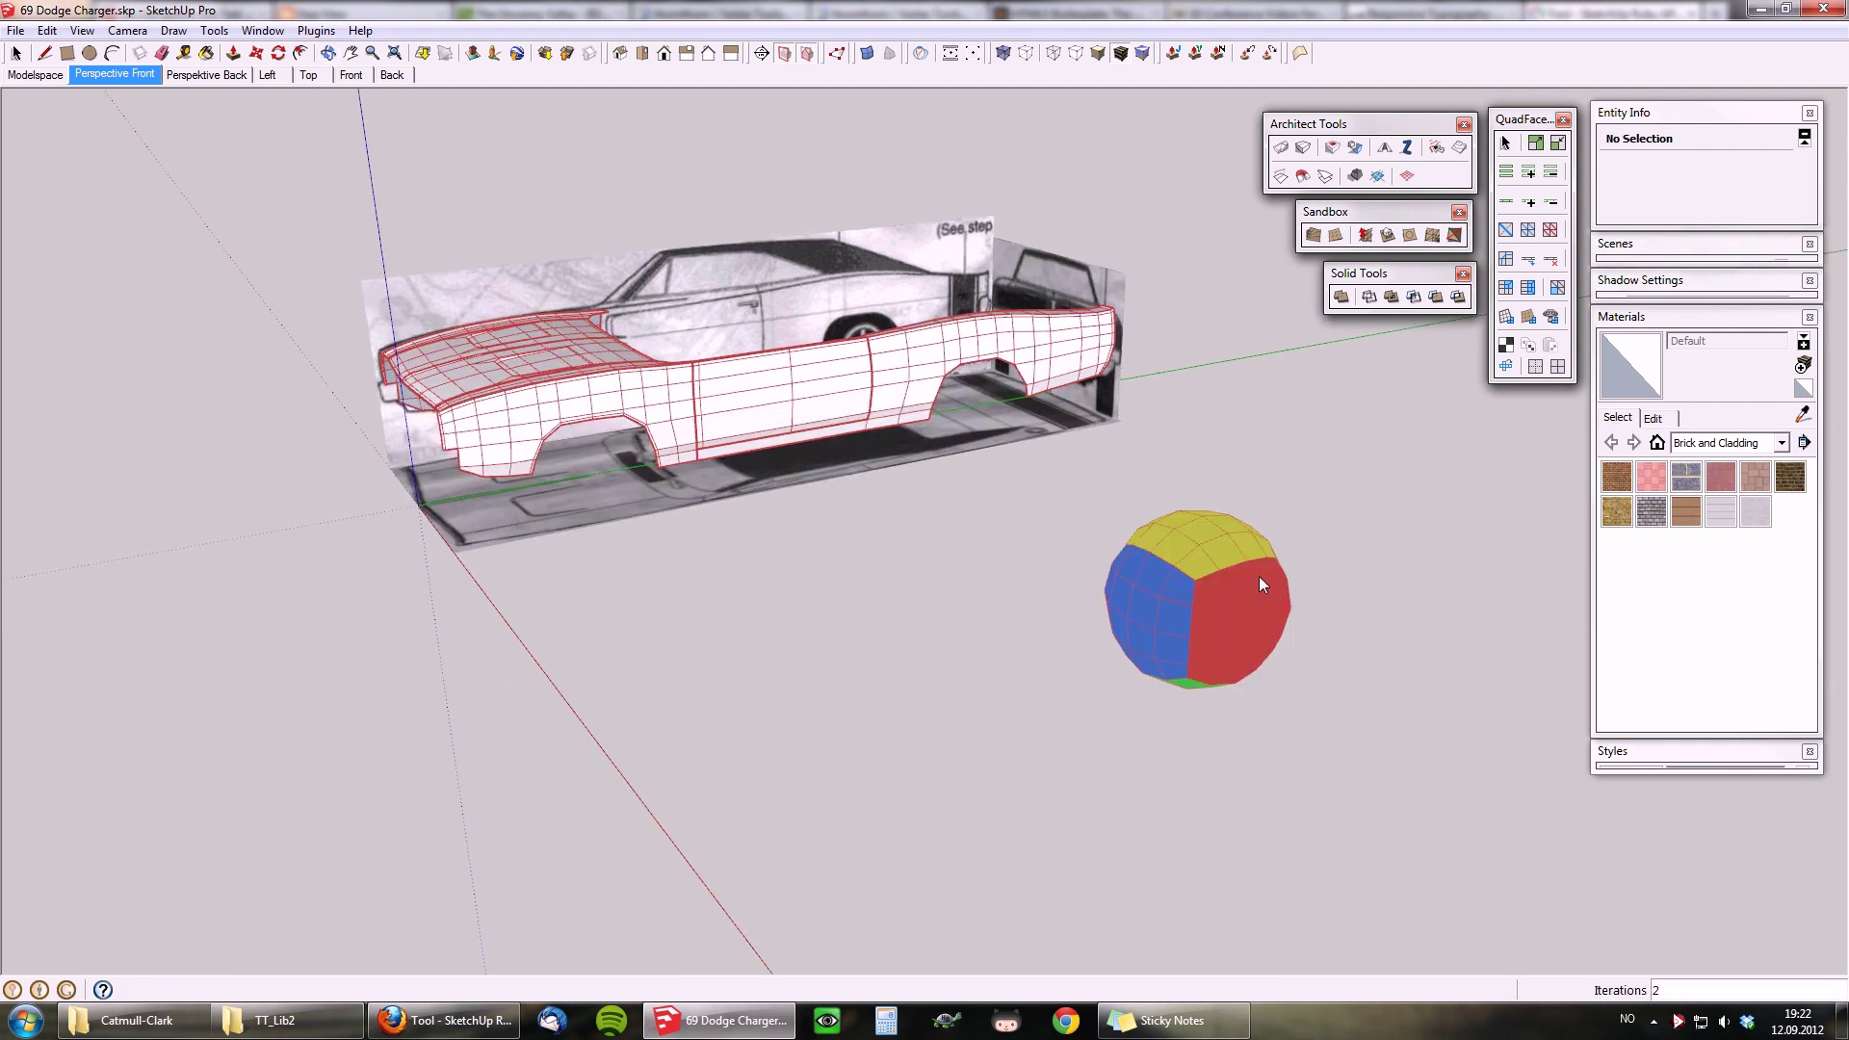
middle_drag(955, 581, 1304, 661)
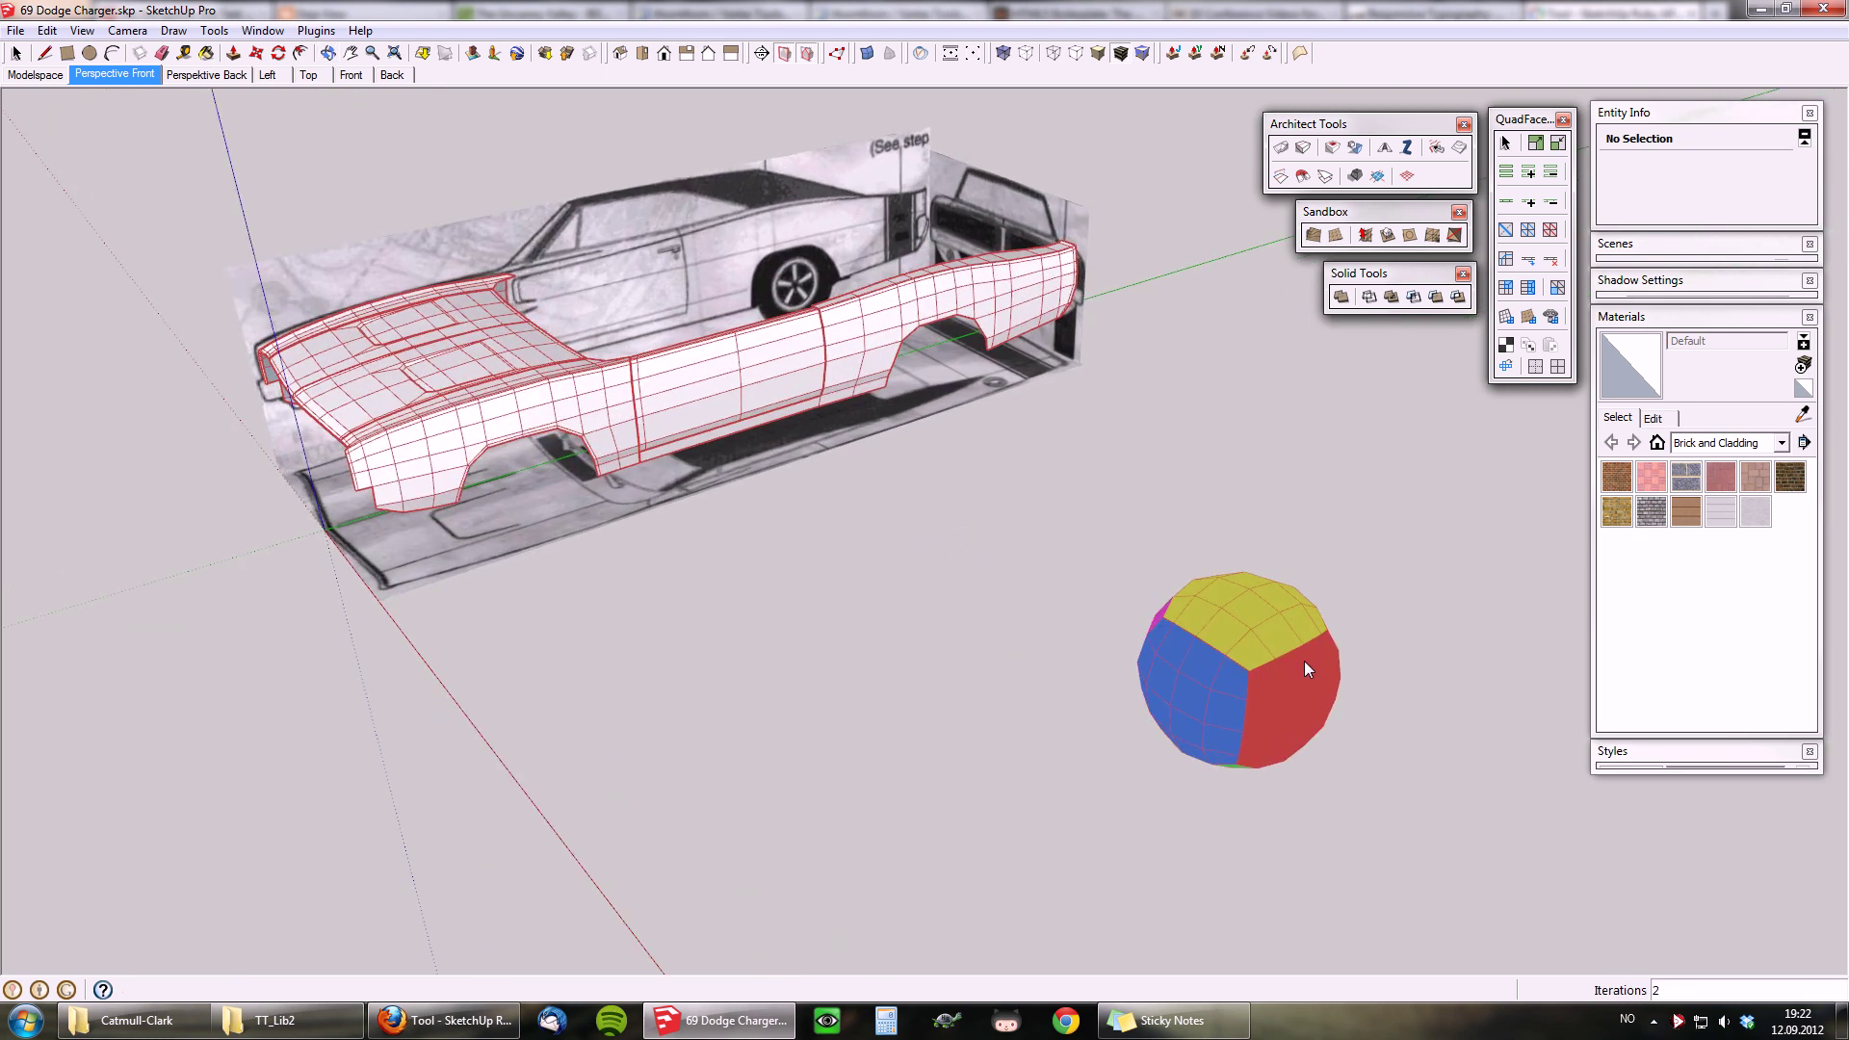
scroll(1304, 660, up, 3)
scroll(1304, 660, down, 2)
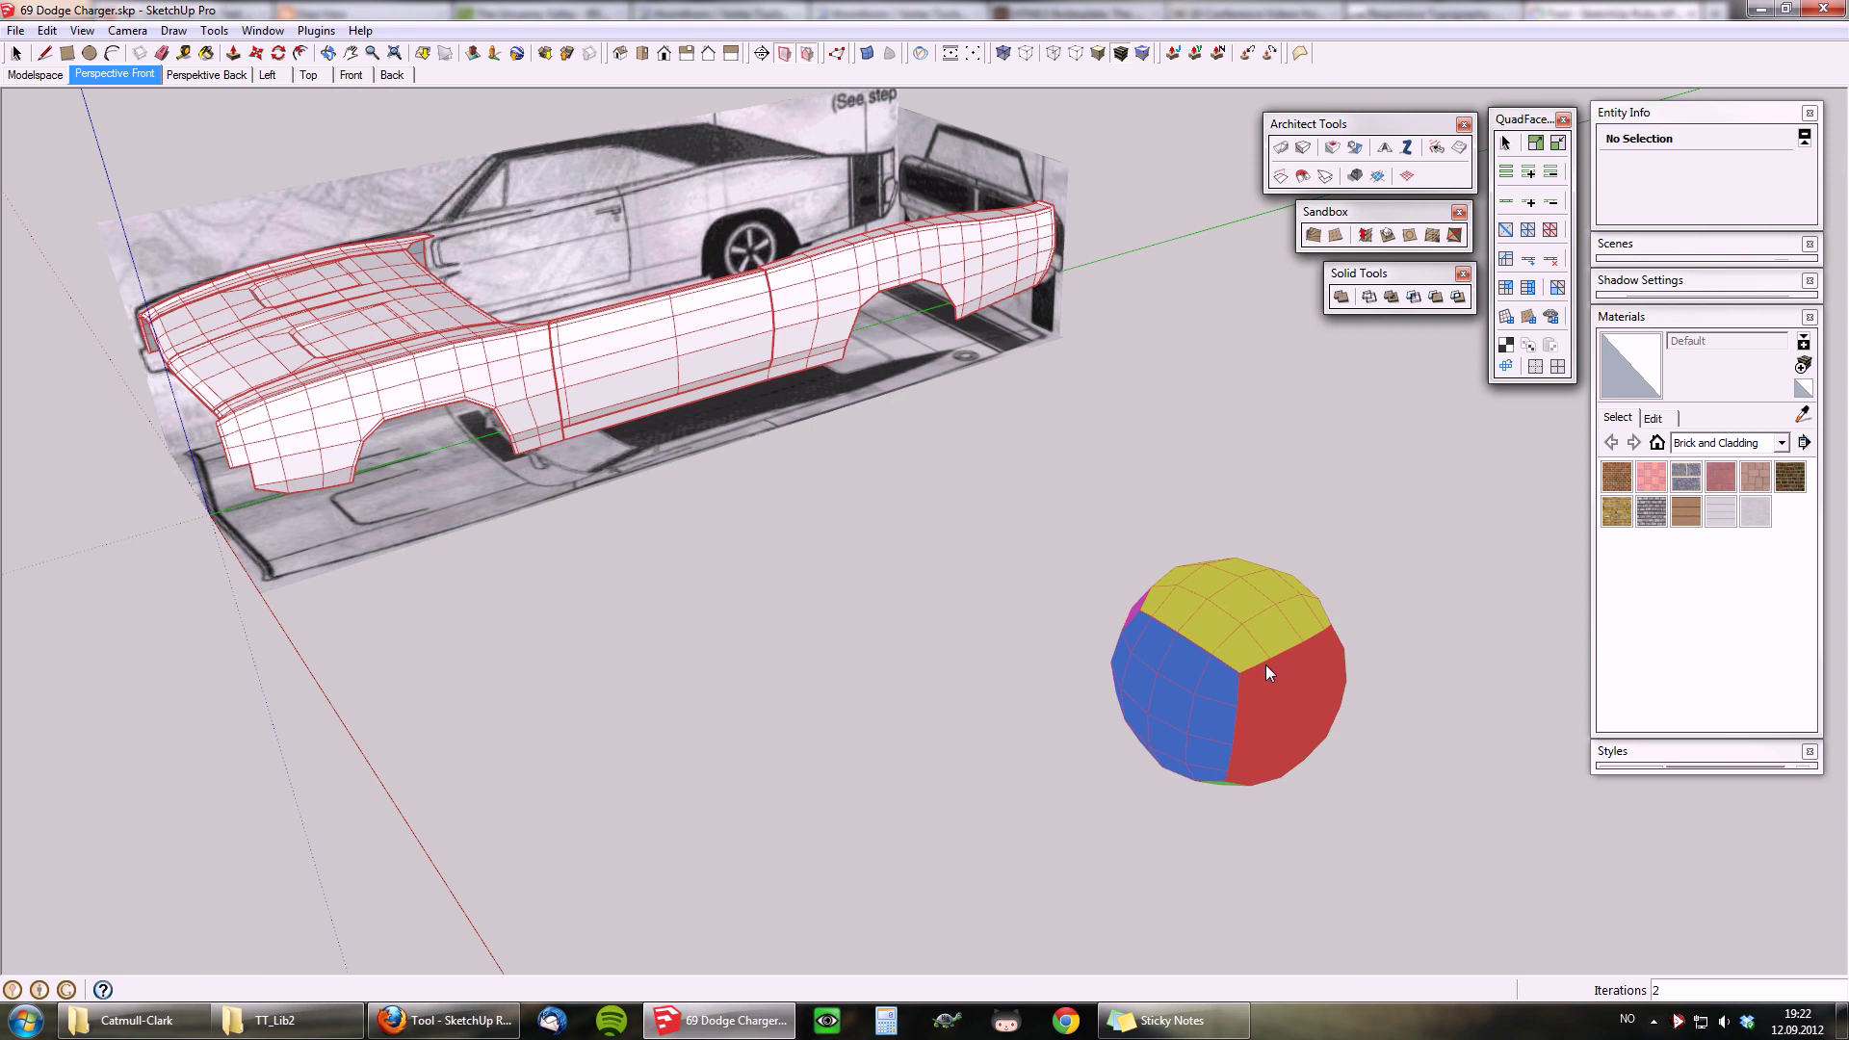
middle_drag(1257, 666, 1232, 670)
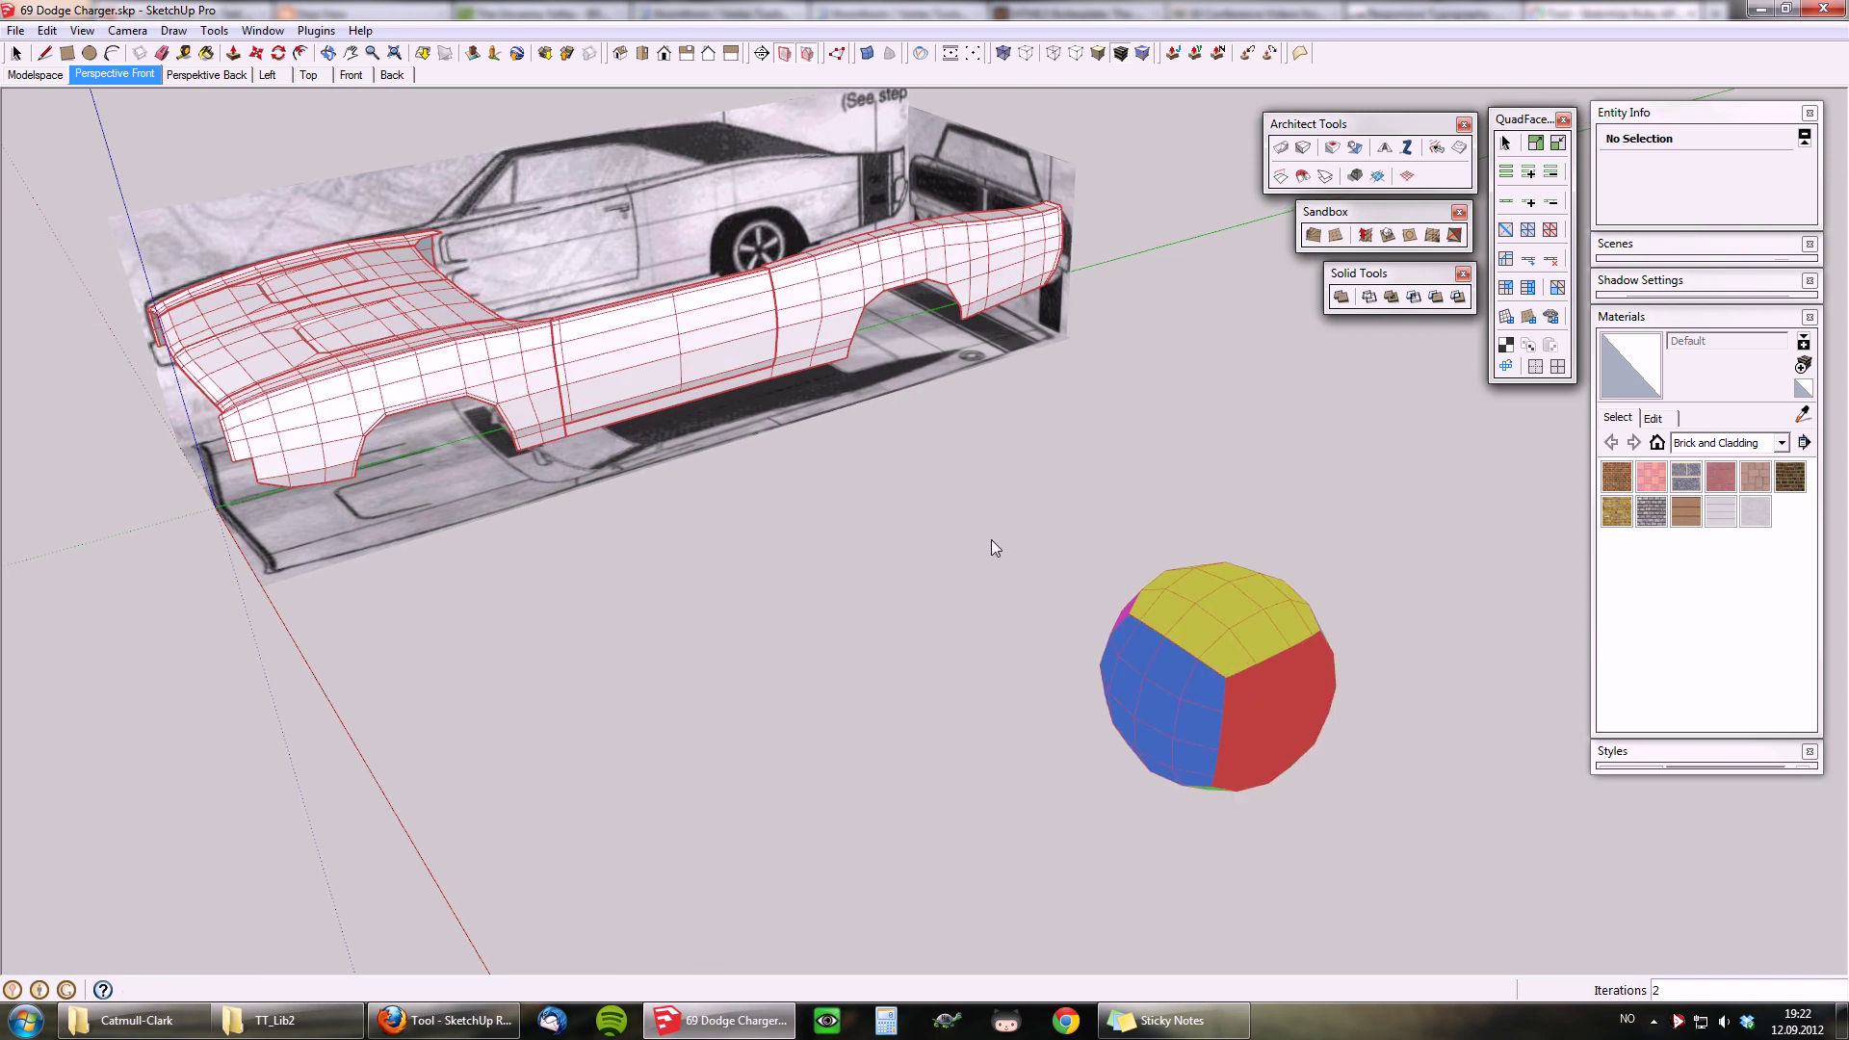
key(ctrl+z)
Step: Run Catmull-Clark Subdivide on the original cube again and accept the subdivided shape
click(1141, 670)
middle_drag(1140, 670, 1136, 628)
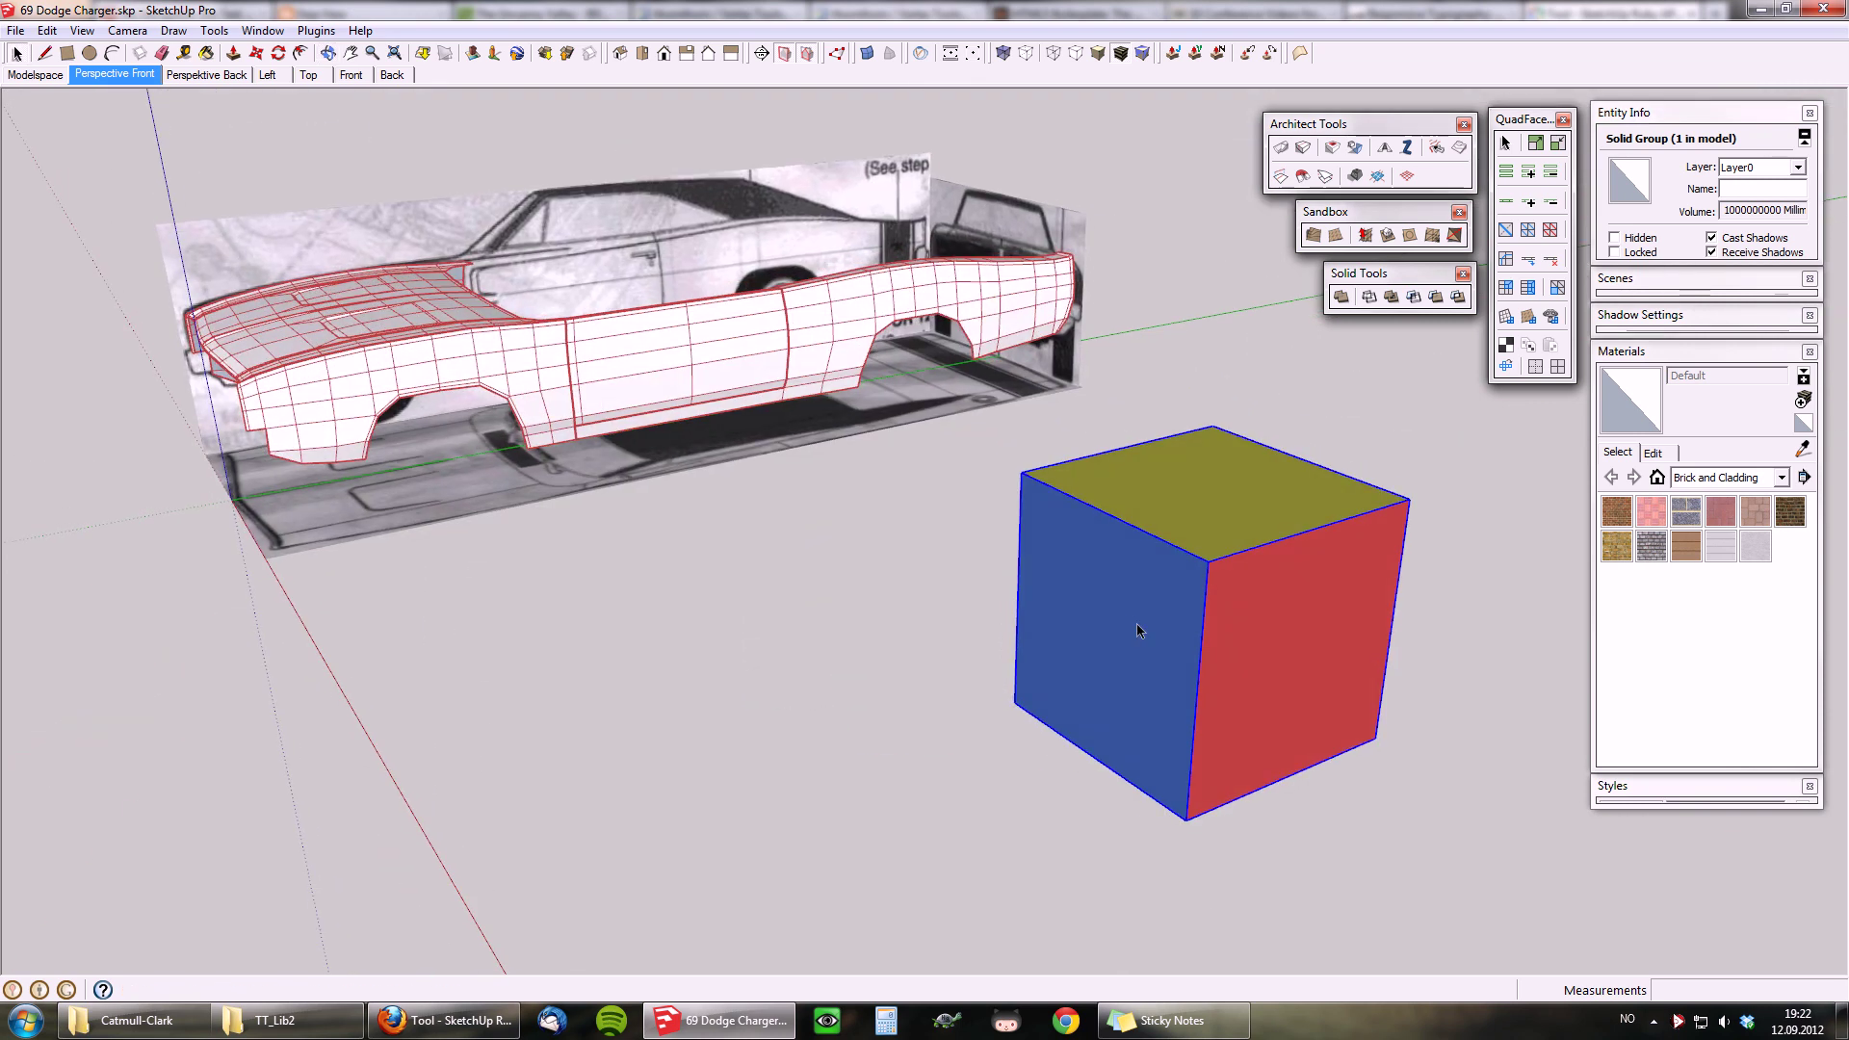
click(214, 30)
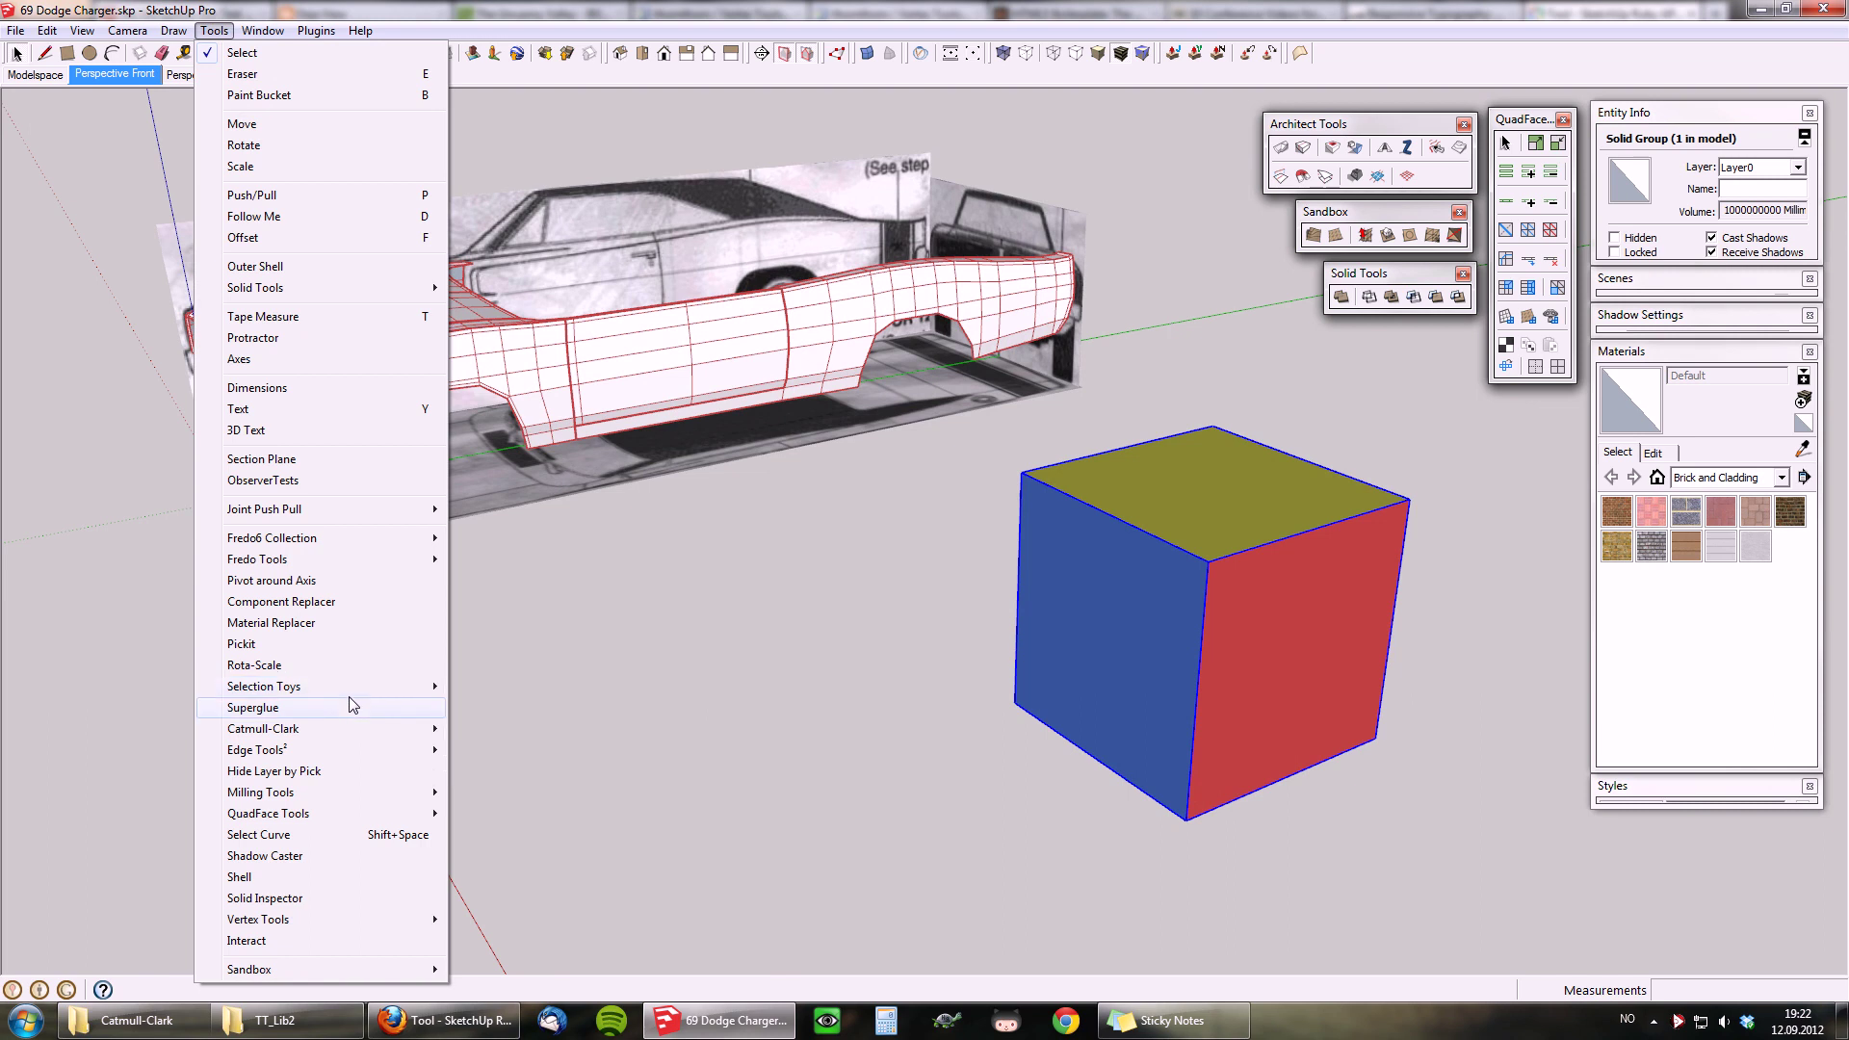
mouse_move(352, 731)
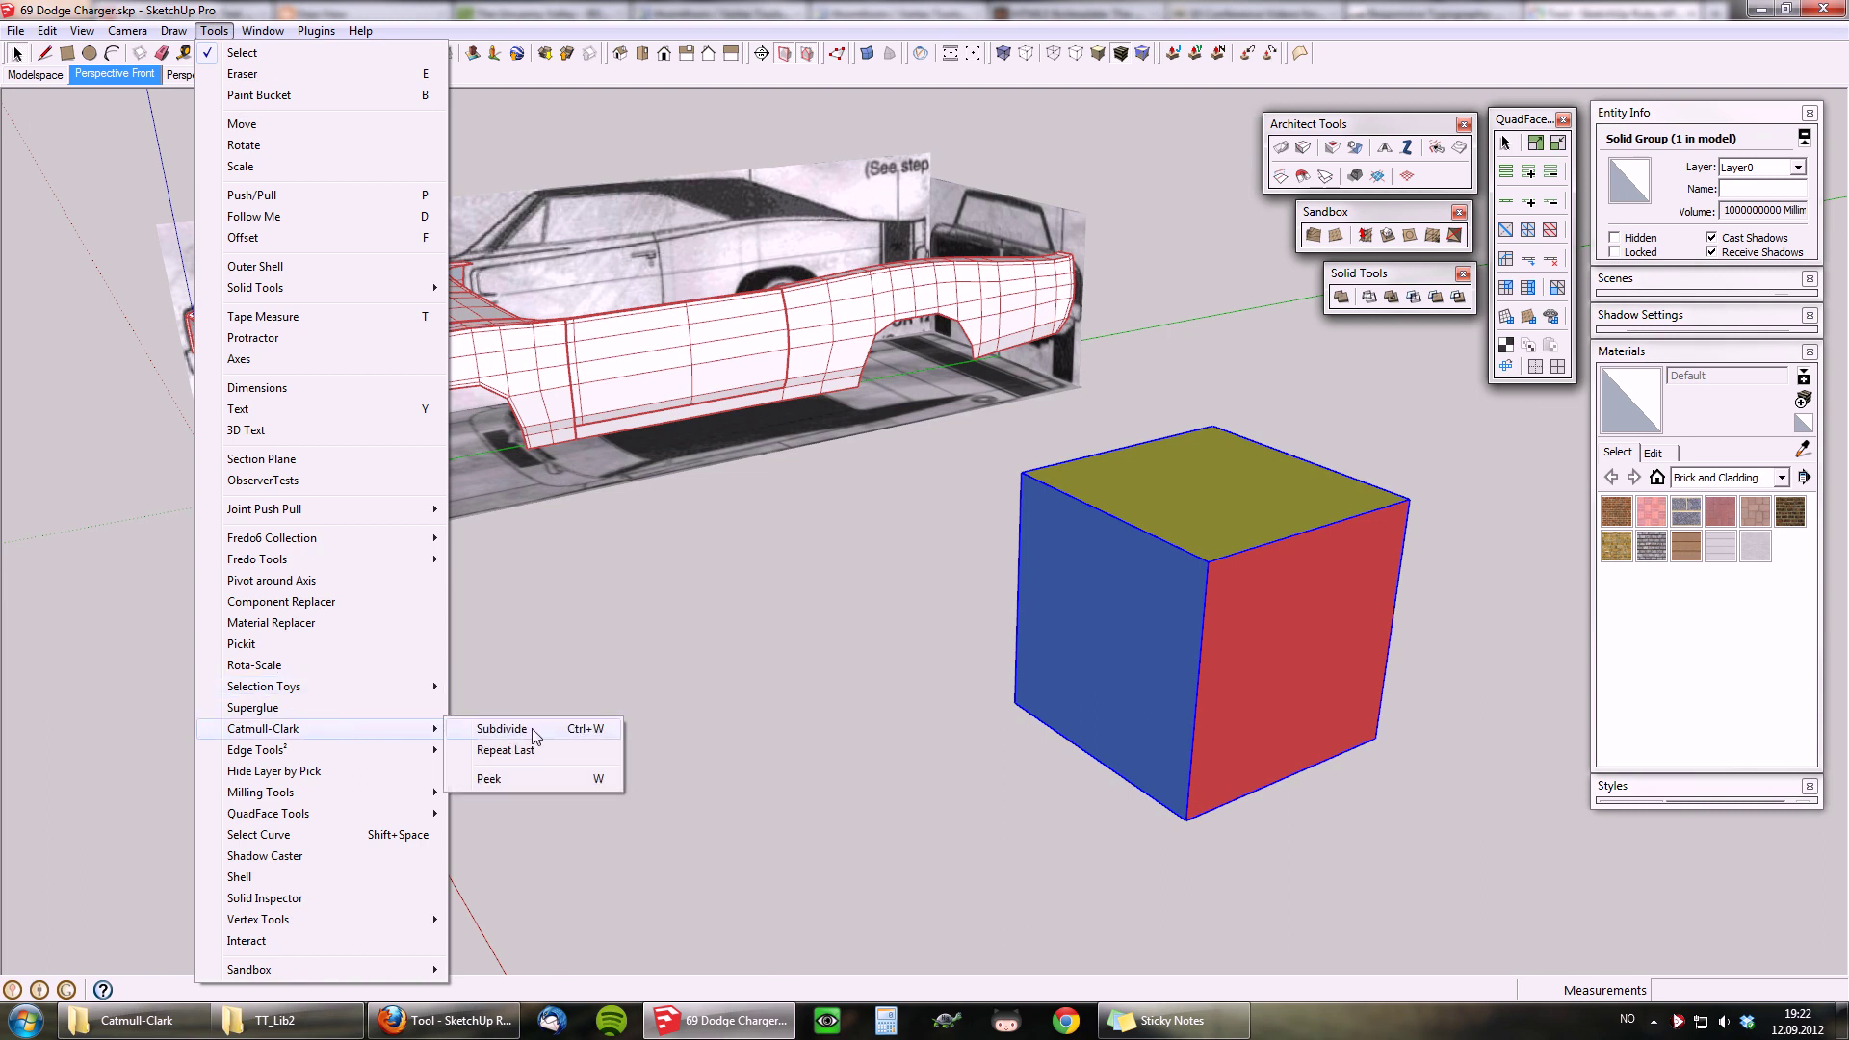
click(586, 732)
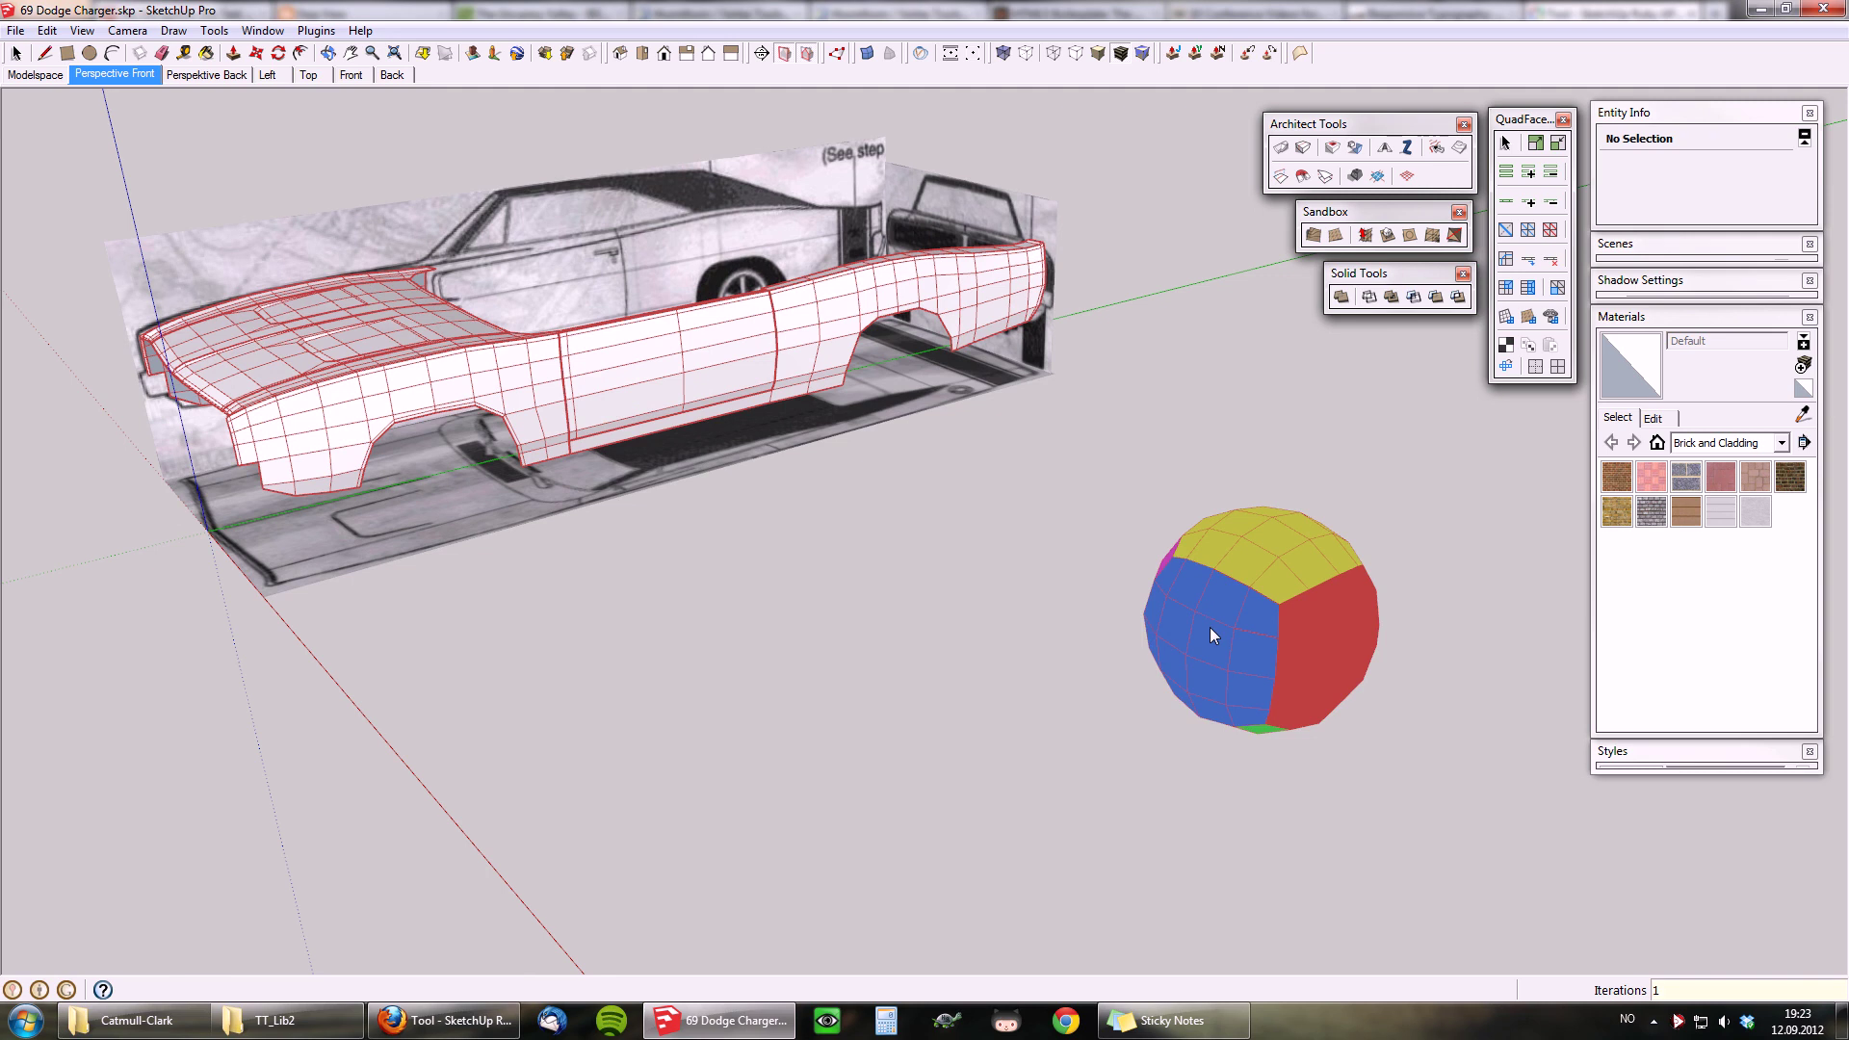
key(Return)
key(Return)
Step: Select the subdivided sphere and turn on the display of hidden geometry
click(1209, 627)
mouse_move(1210, 631)
middle_down()
mouse_move(1267, 585)
mouse_move(1324, 584)
mouse_move(1168, 667)
middle_up()
key(alt+h)
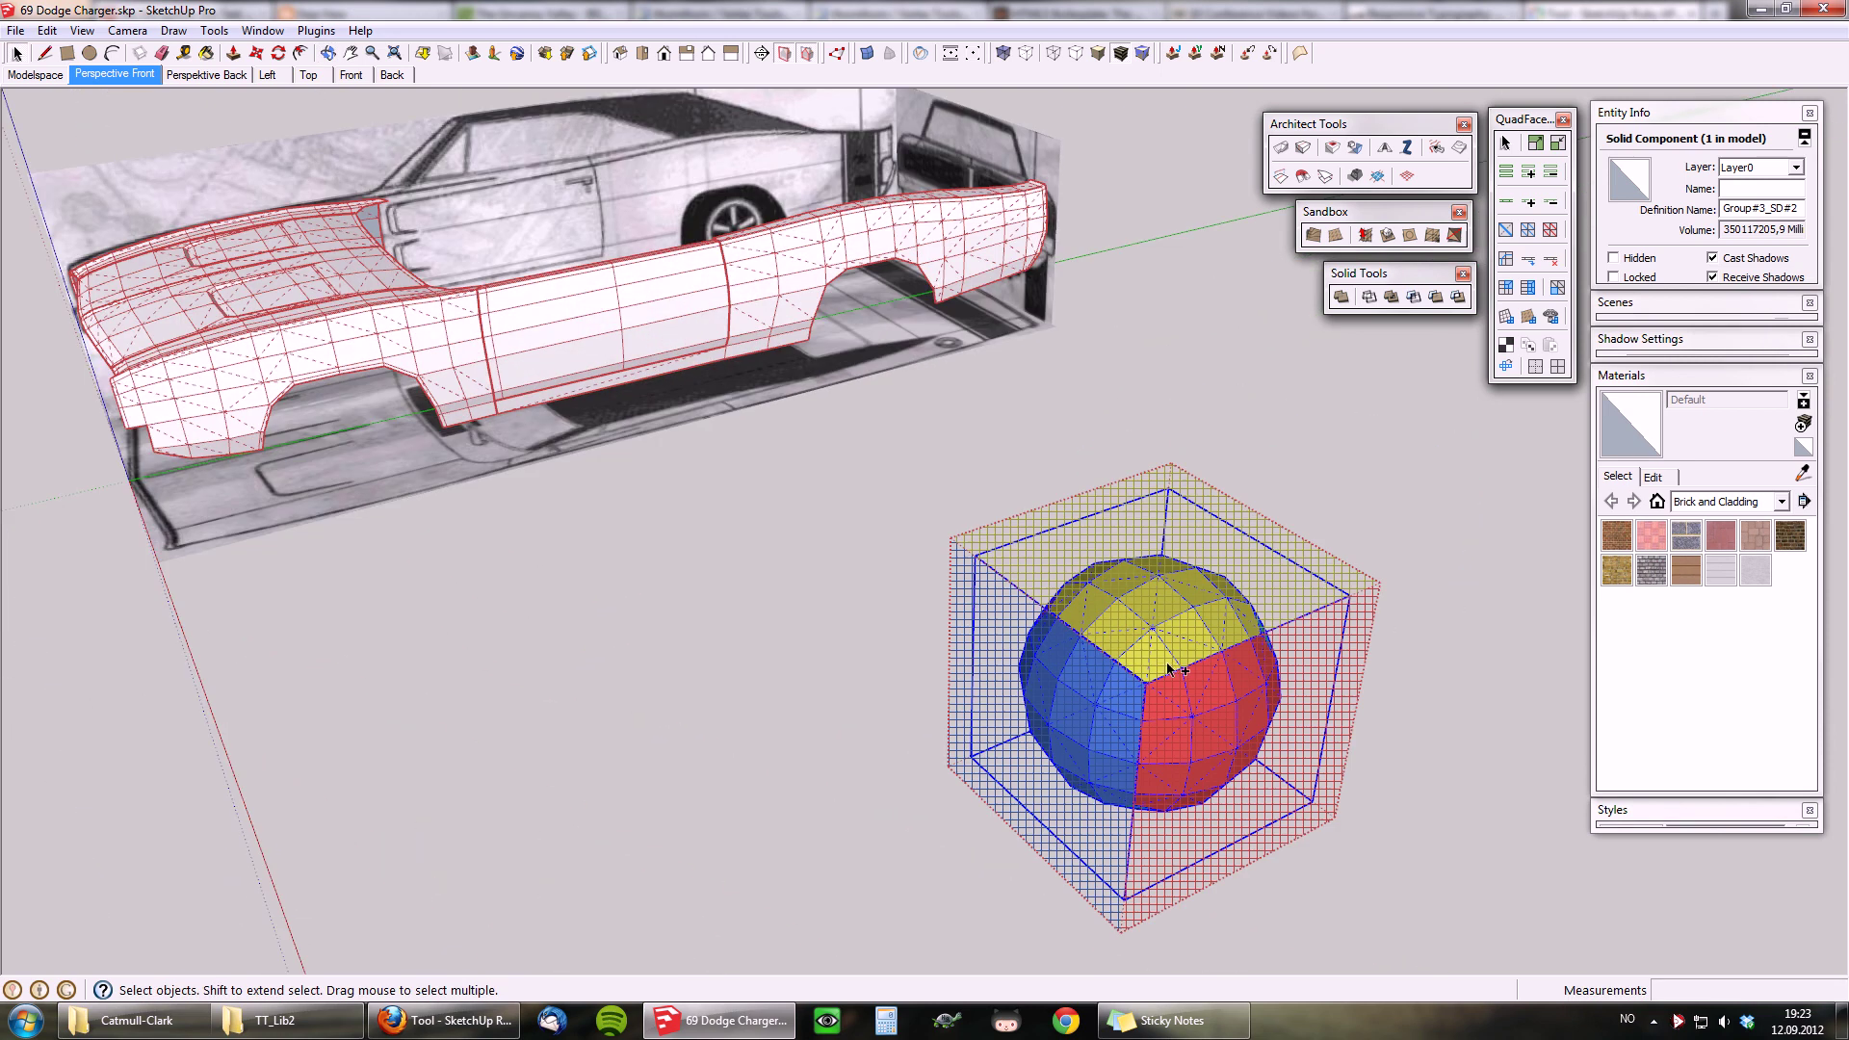
Step: Move the hidden original cube 1000 mm along the green axis, away from the sphere, and unhide it
click(970, 554)
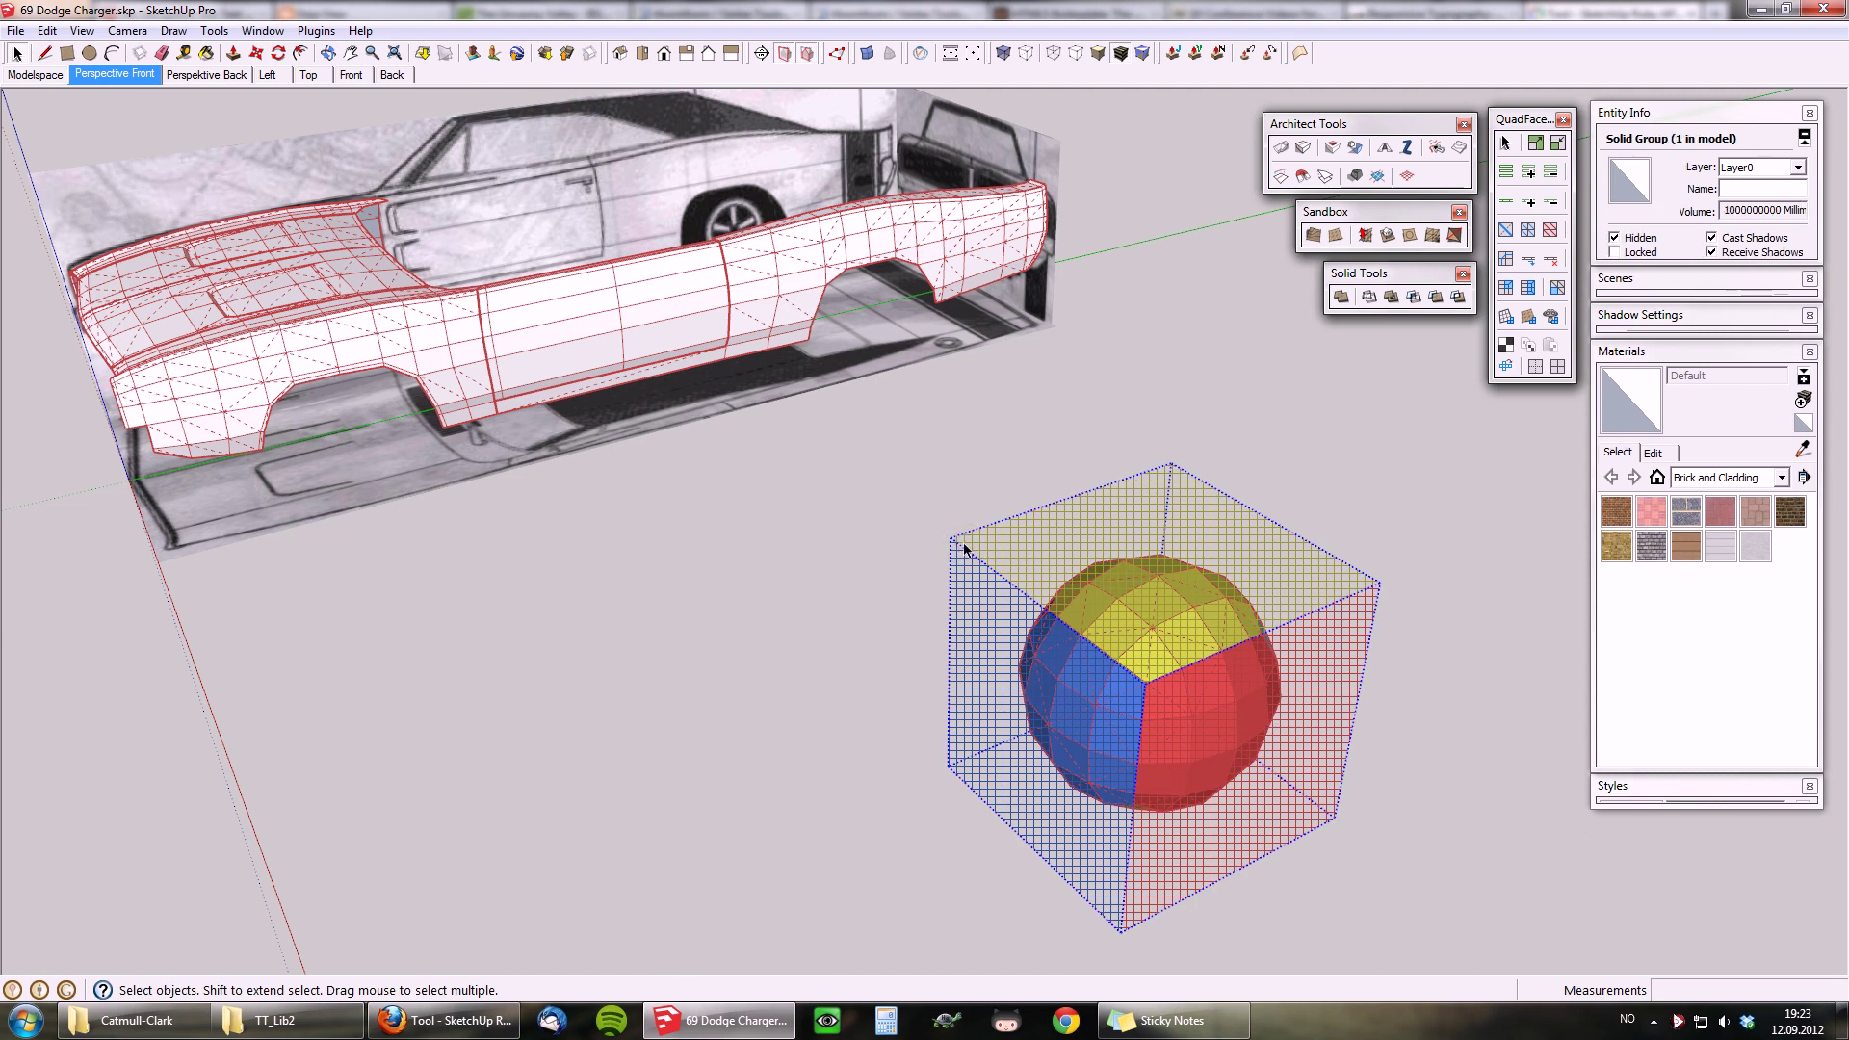
scroll(965, 547, down, 3)
key(m)
click(1288, 569)
key(ctrl)
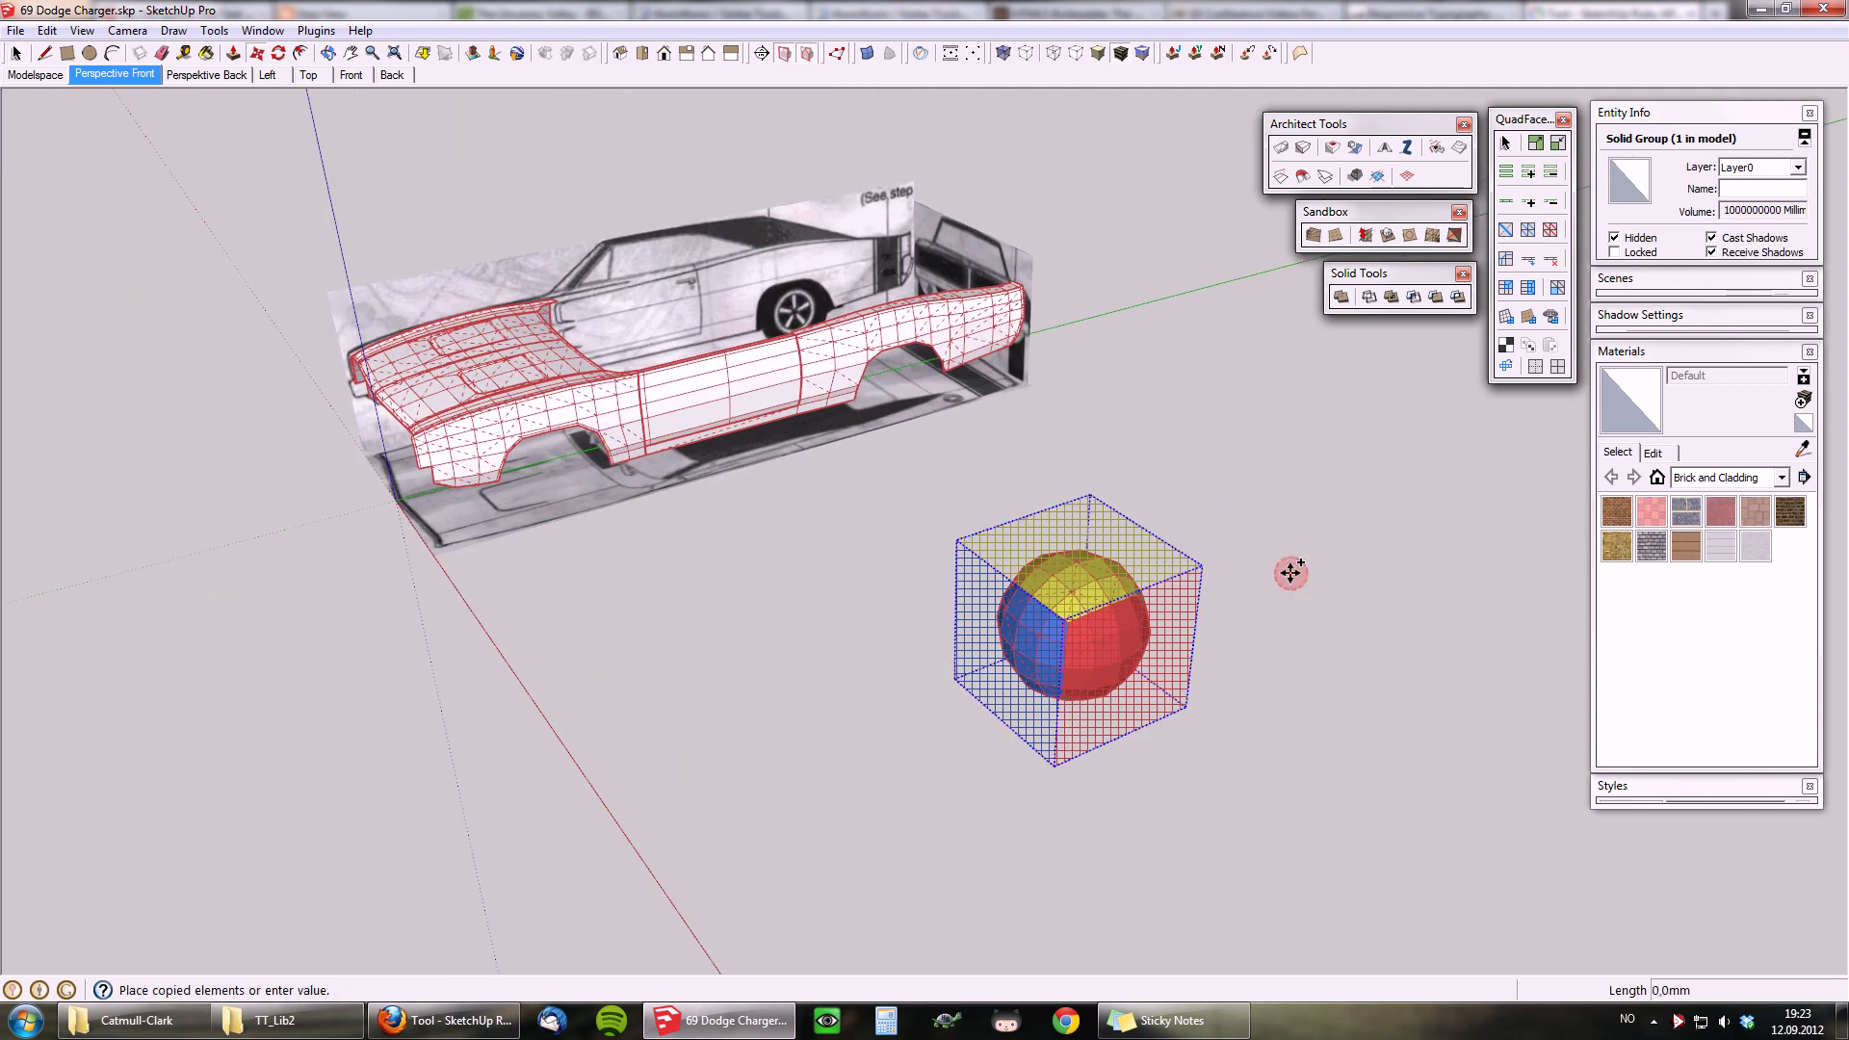
click(1371, 534)
text(1000)
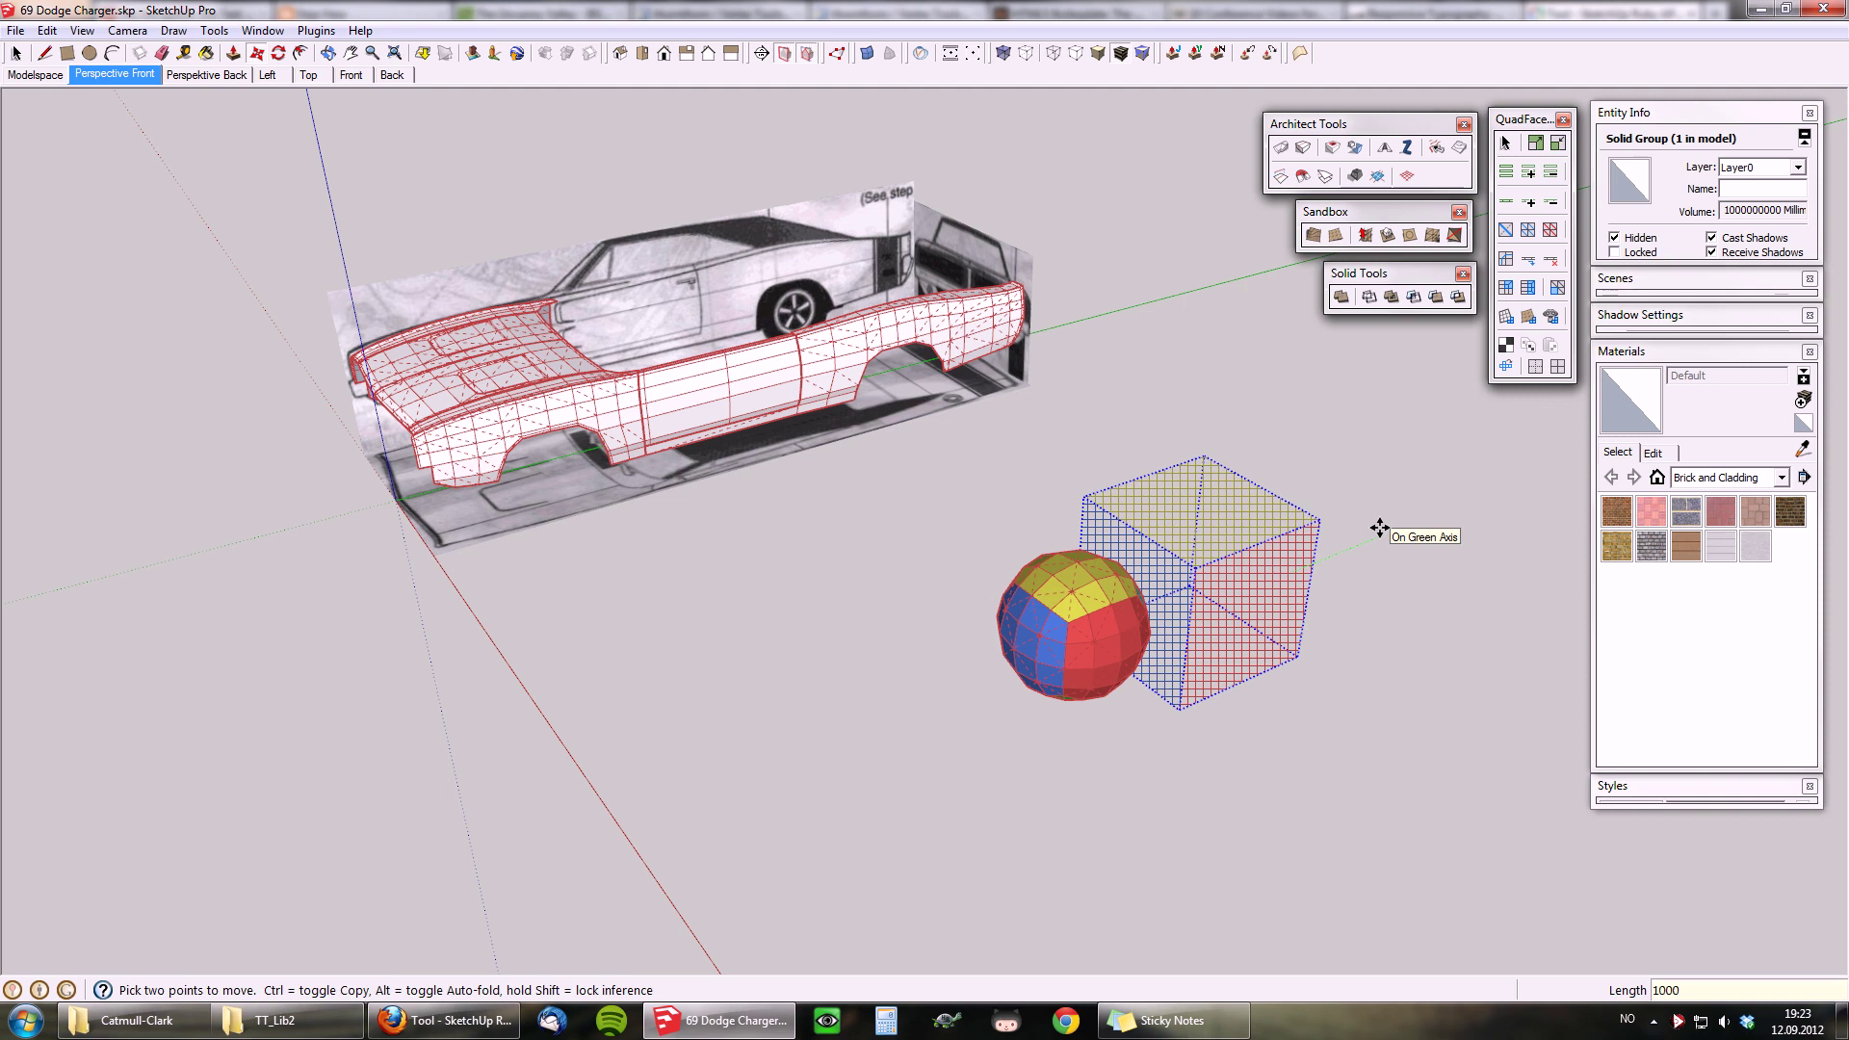
key(Return)
key(space)
right_click(1258, 516)
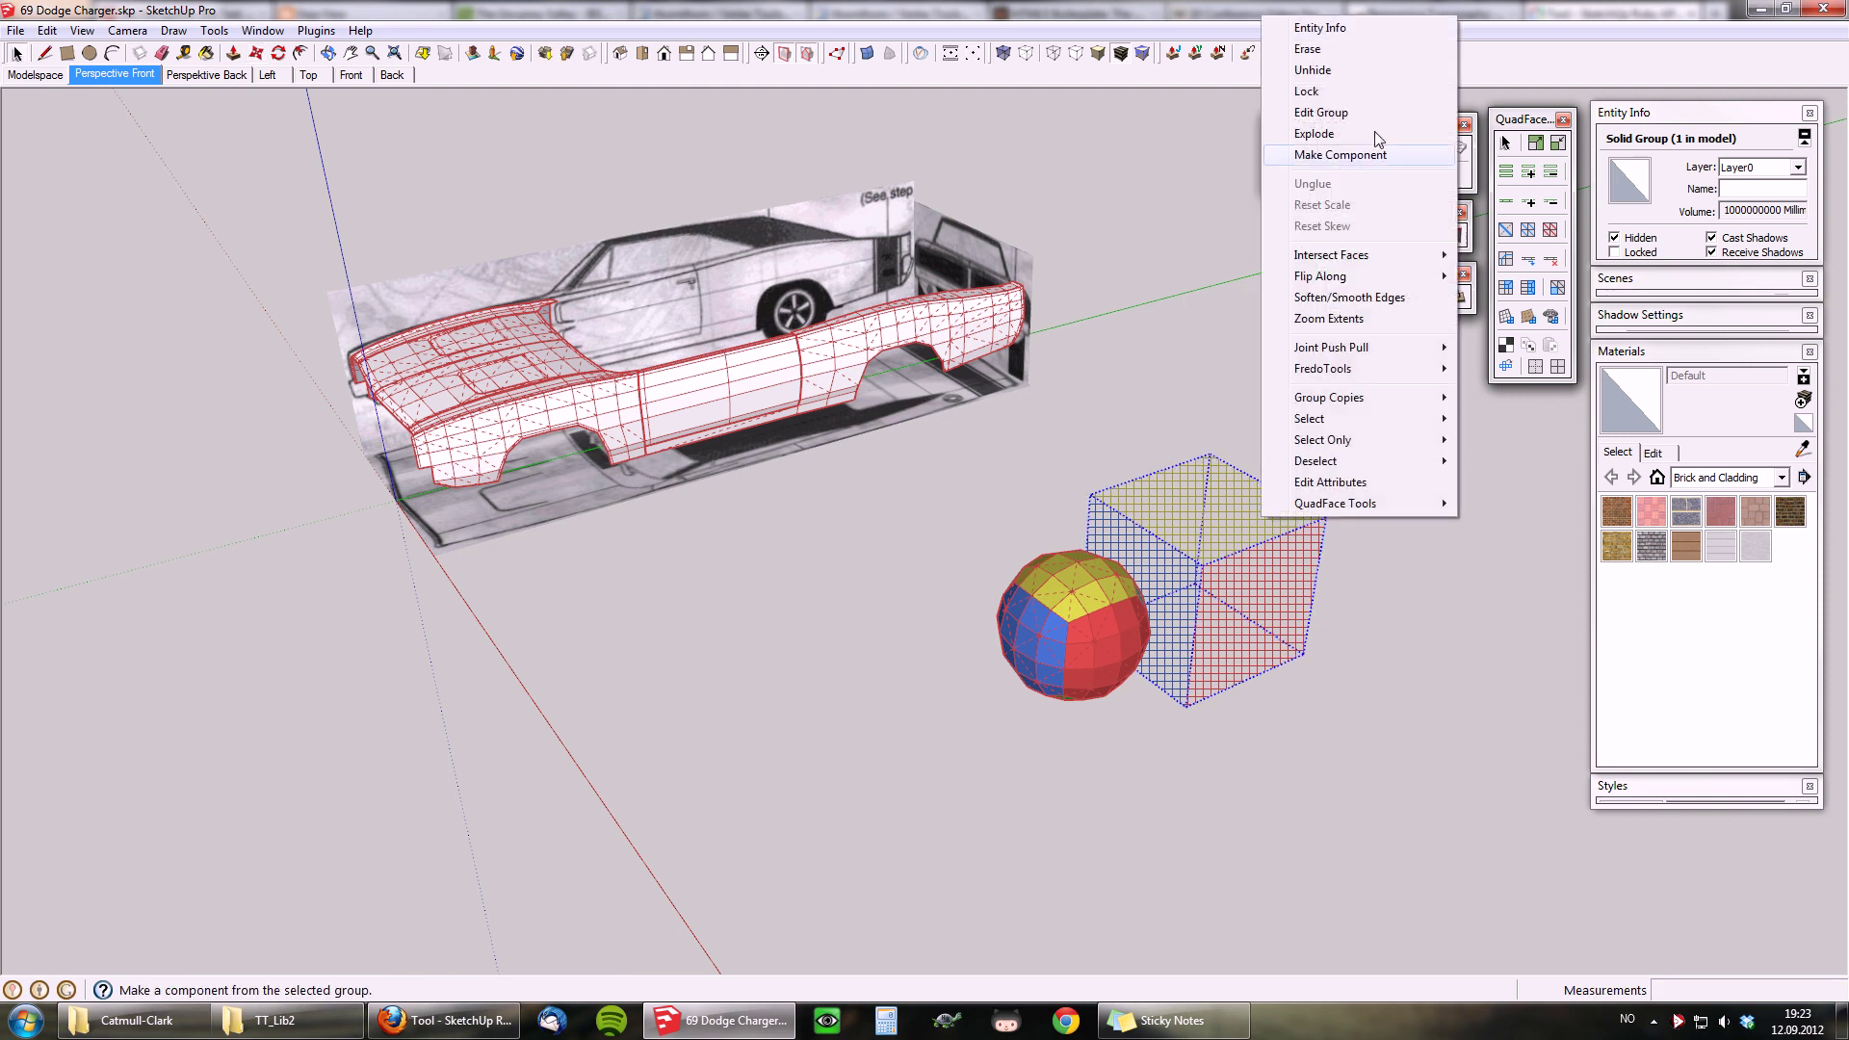
click(1347, 73)
Step: Examine the quads and dashed diagonal edges on the subdivided sphere from the side and from above
scroll(1129, 578, up, 5)
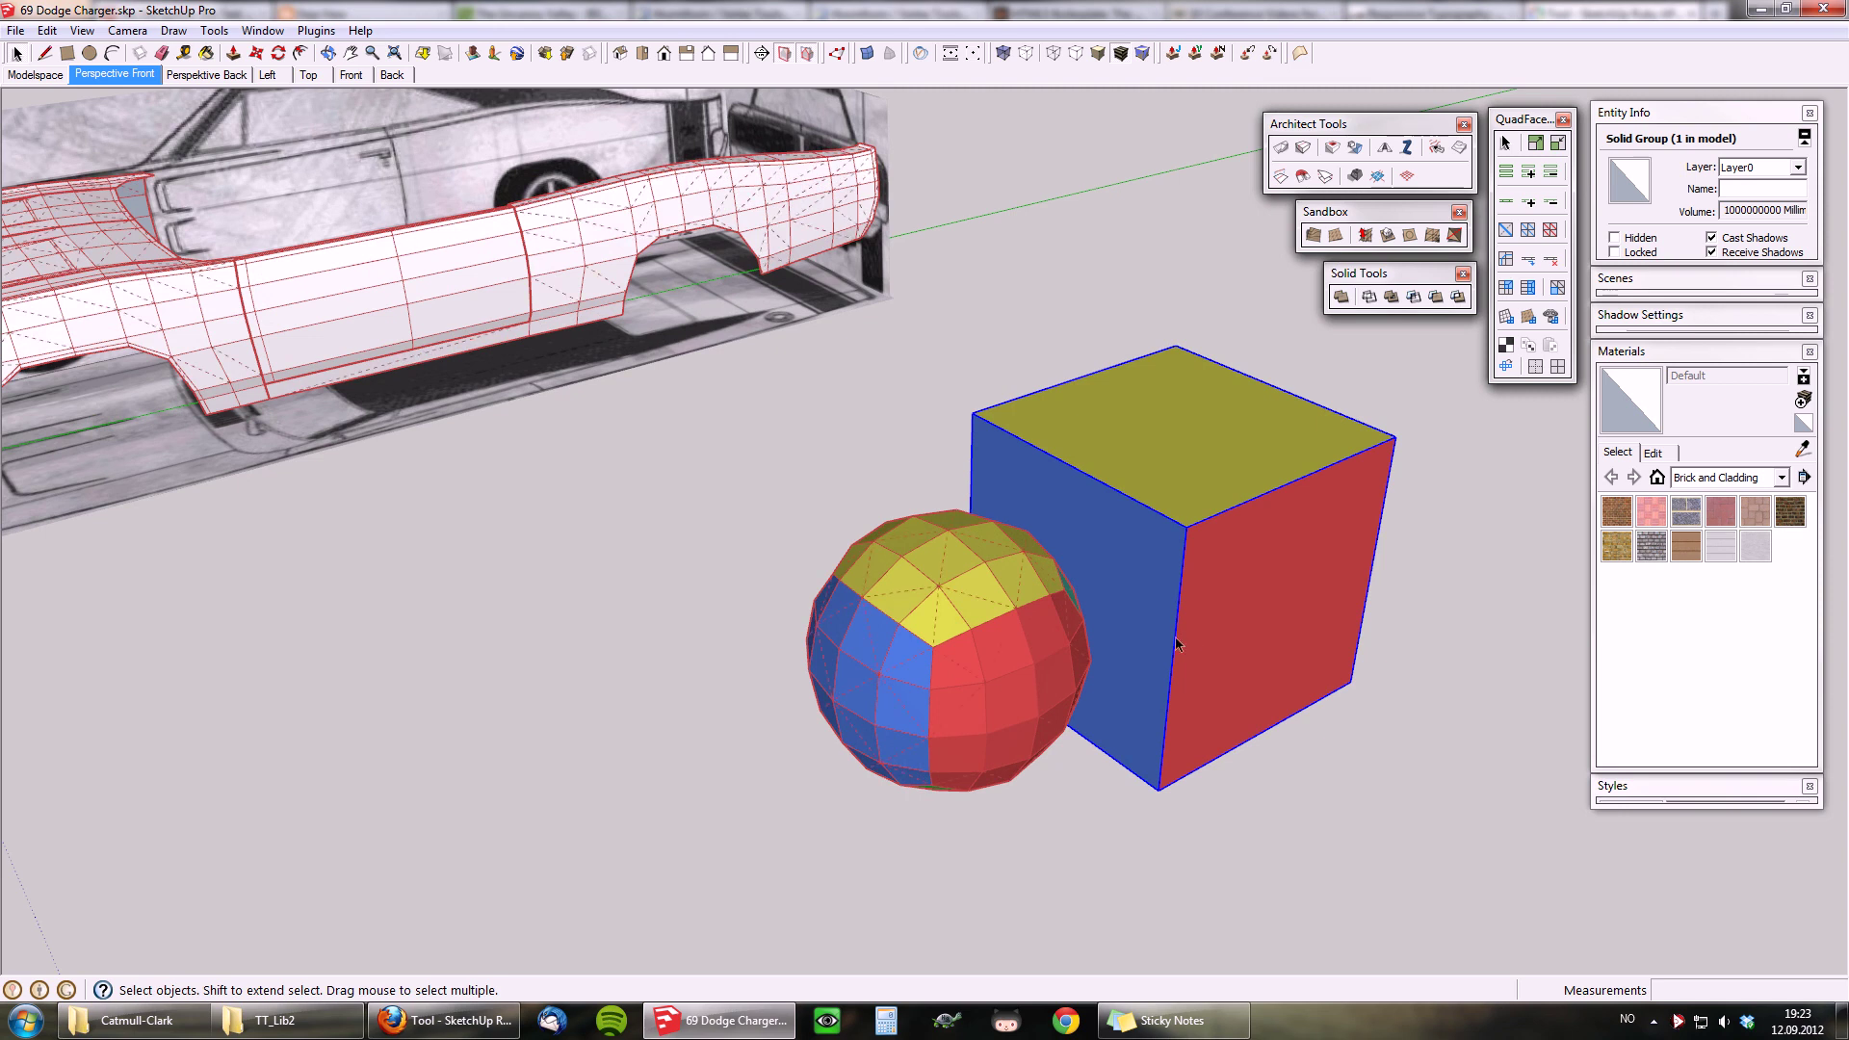
scroll(1033, 597, up, 2)
middle_drag(1030, 714, 929, 540)
scroll(878, 511, up, 3)
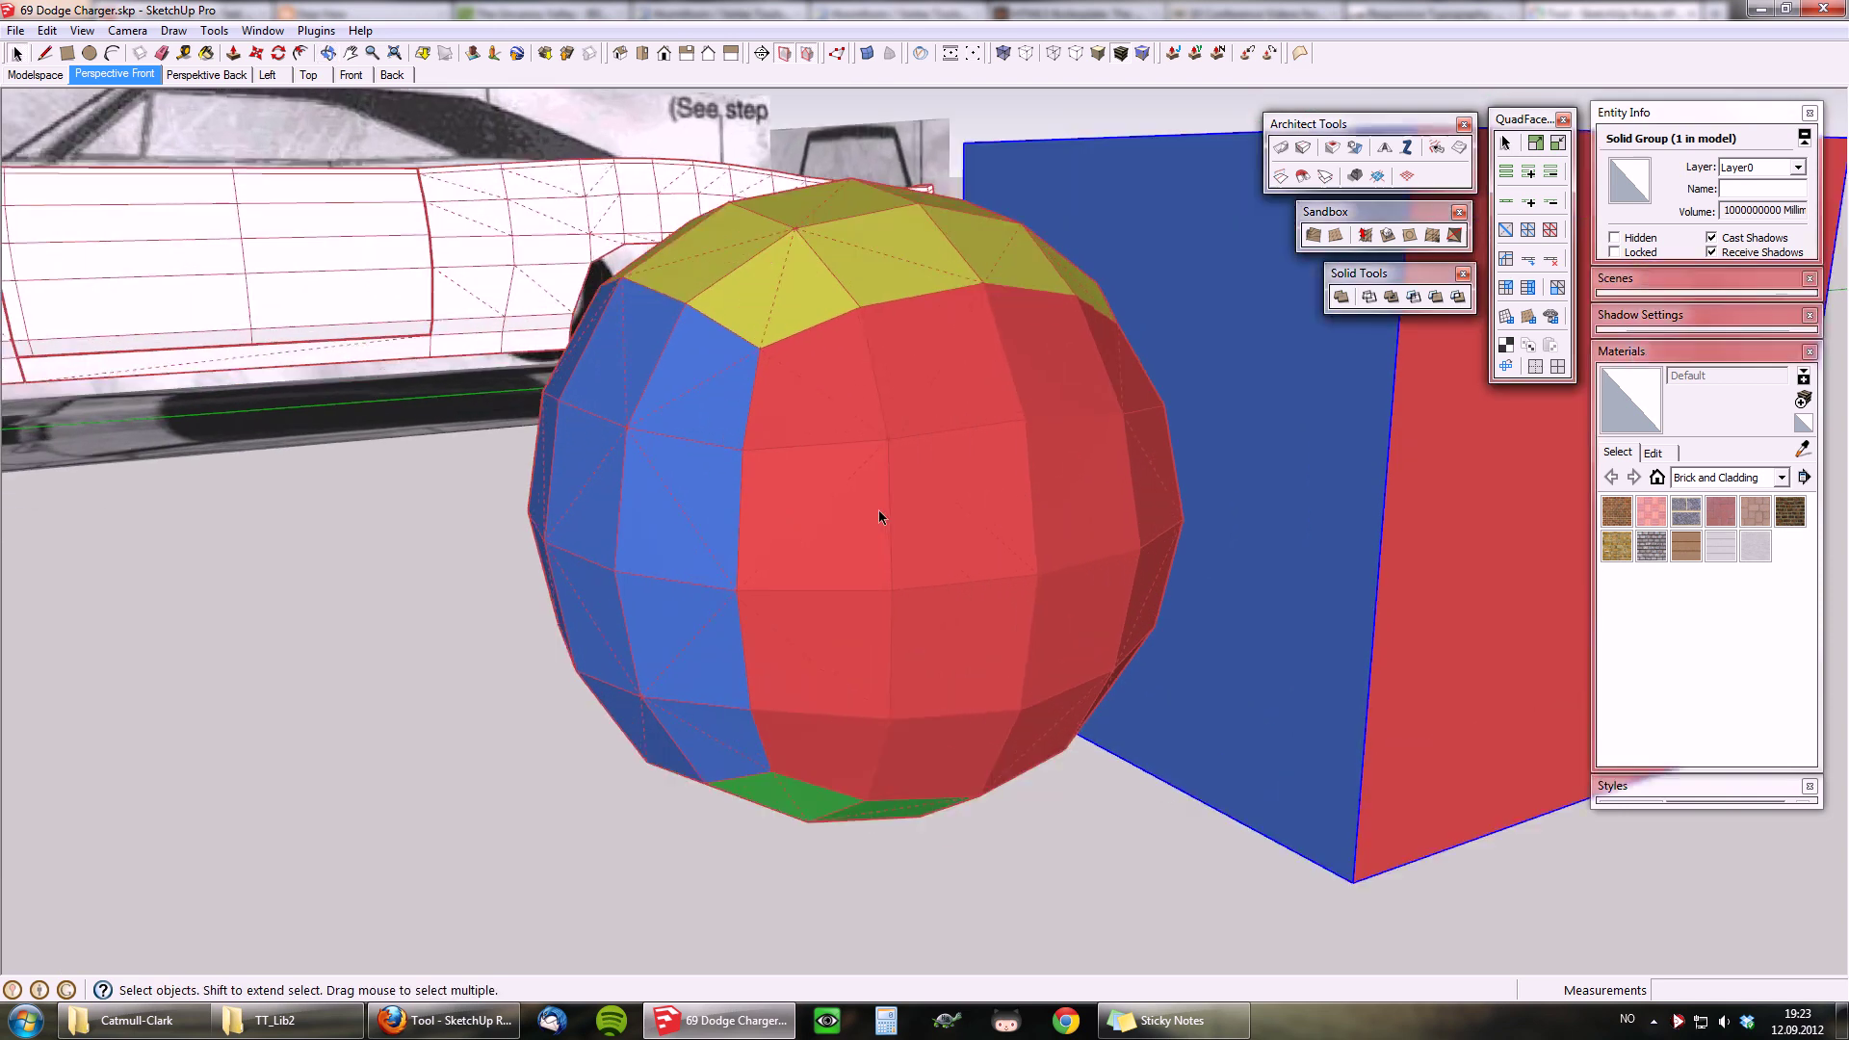
middle_drag(788, 379, 891, 525)
scroll(907, 520, down, 3)
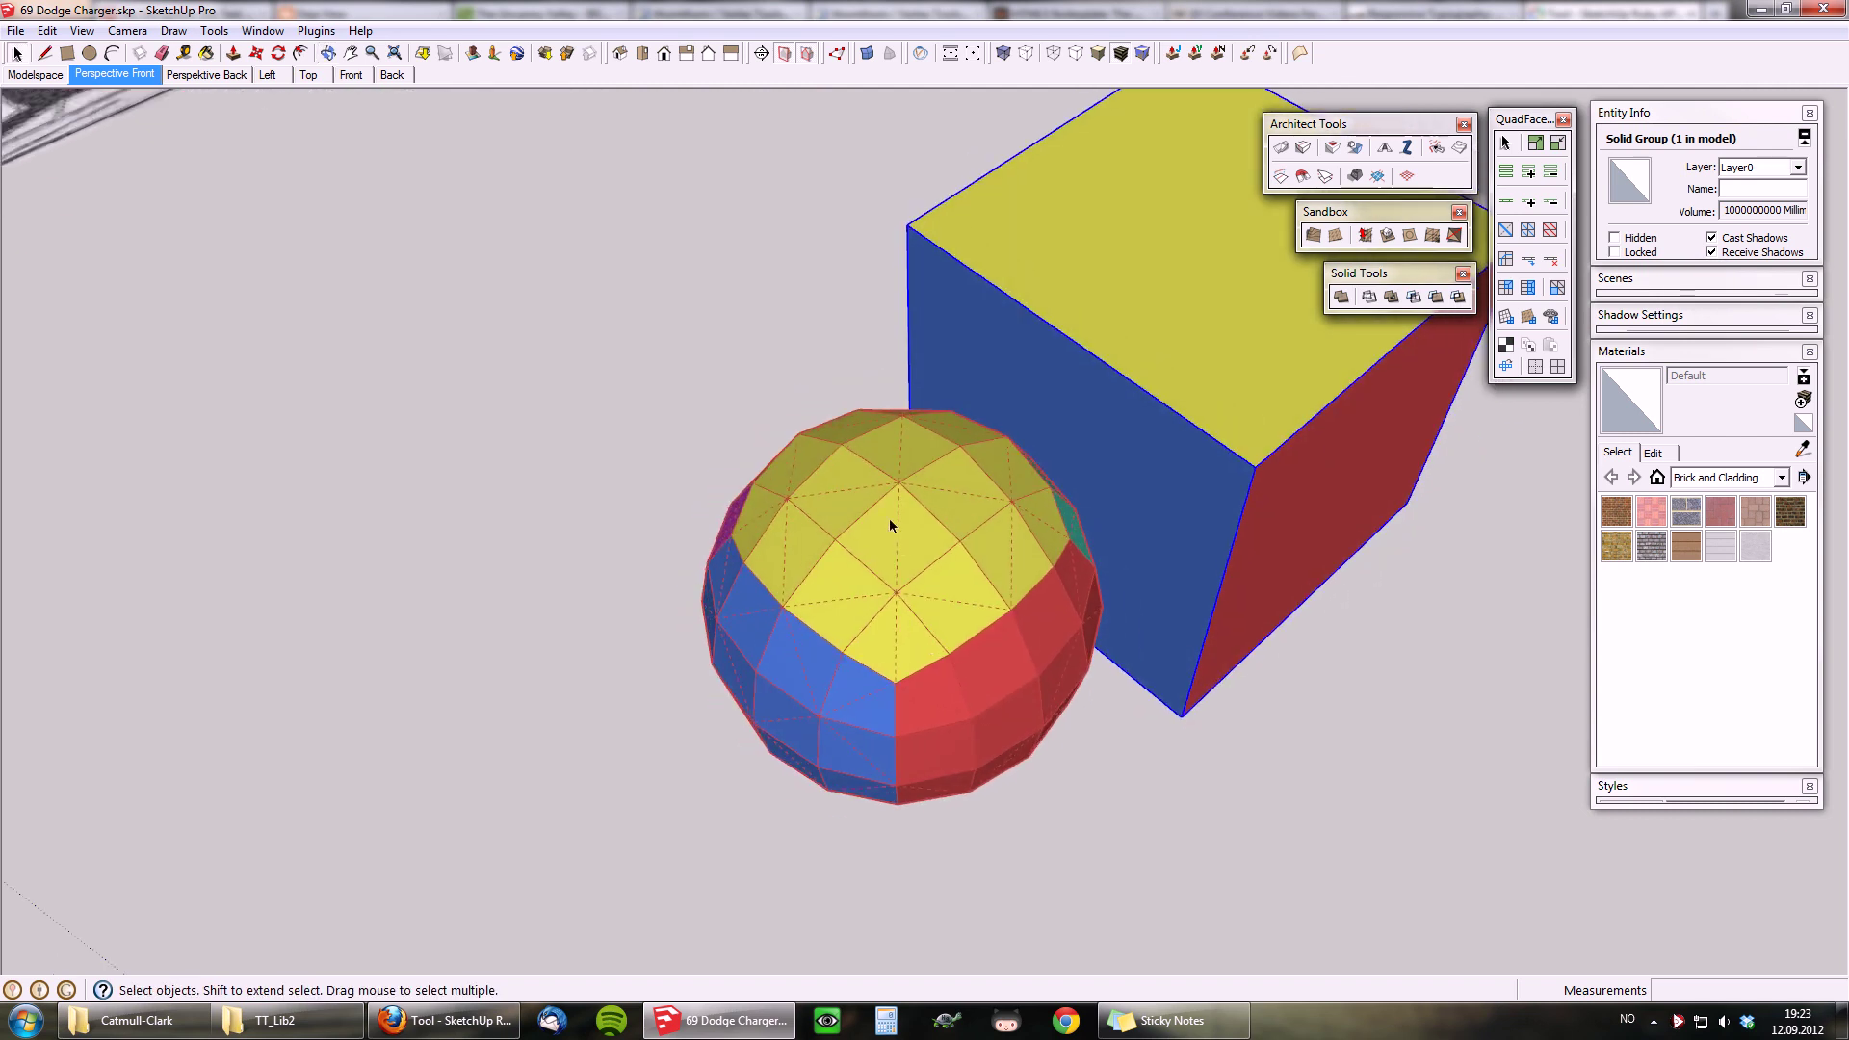
middle_drag(956, 630, 975, 679)
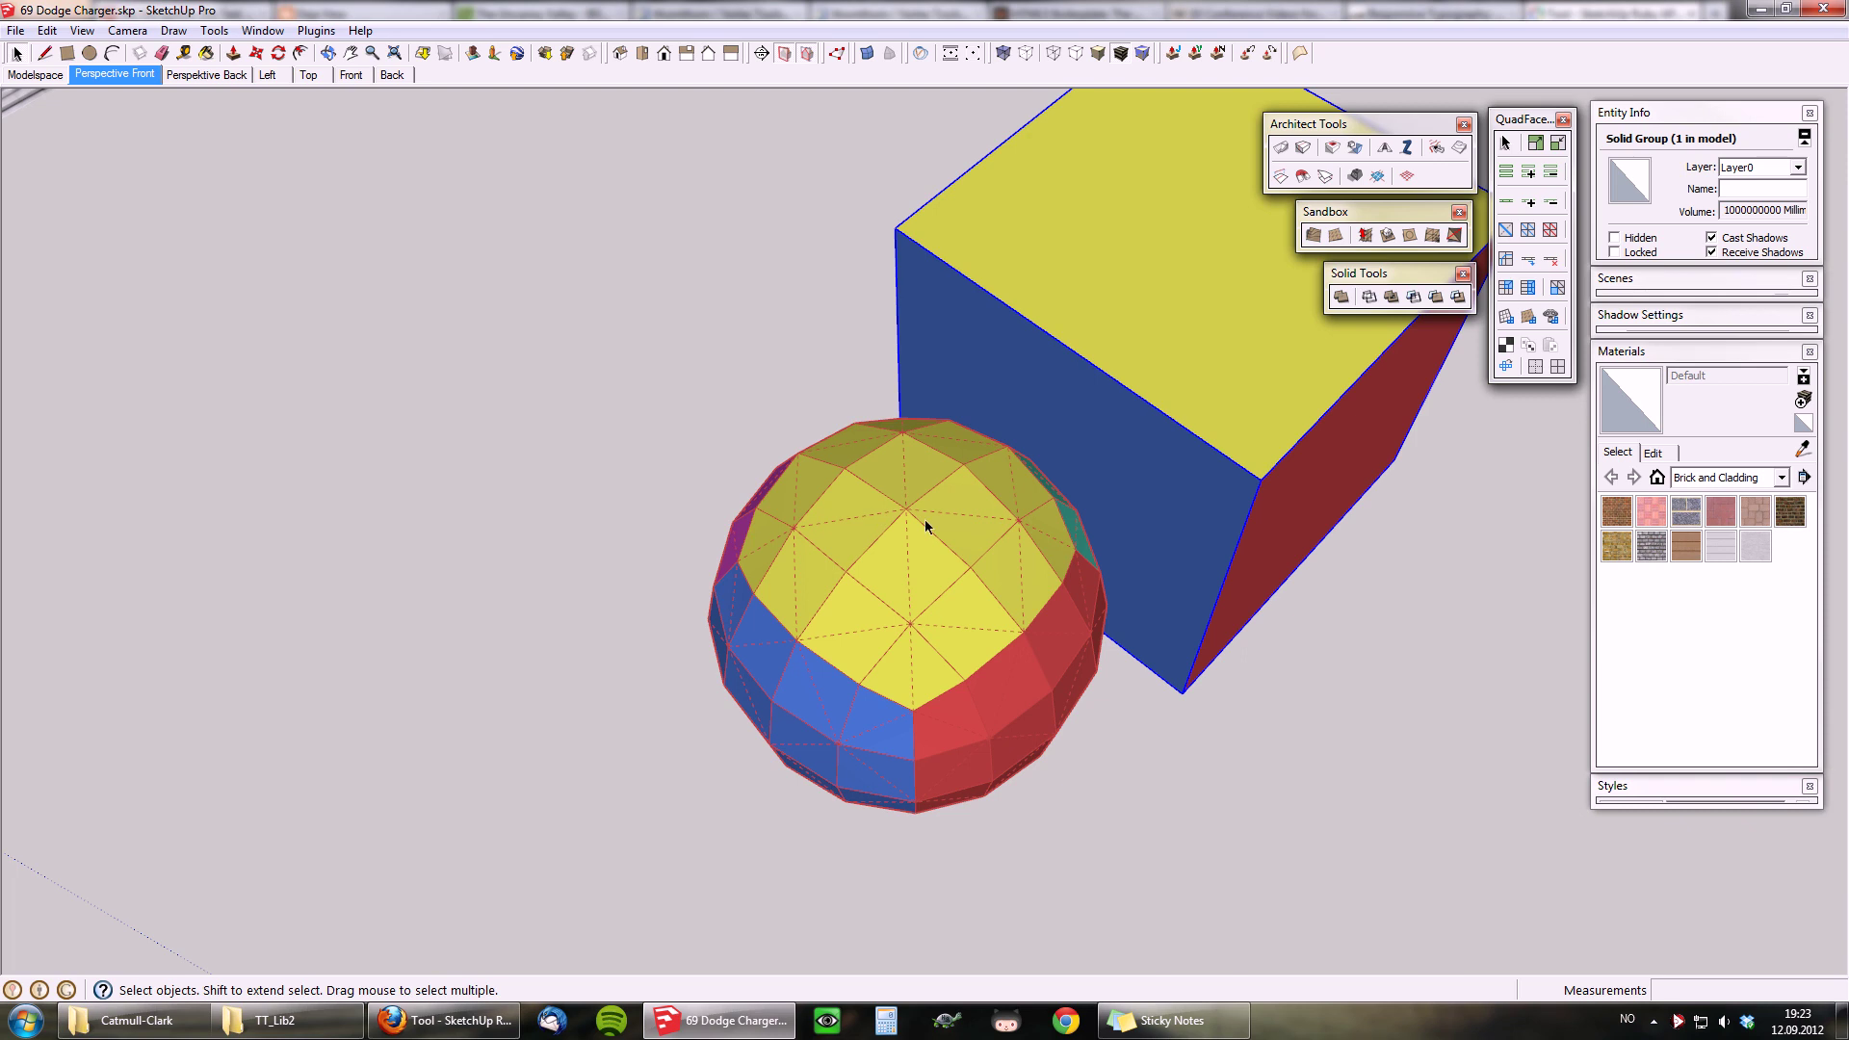
scroll(923, 554, down, 3)
scroll(963, 599, up, 1)
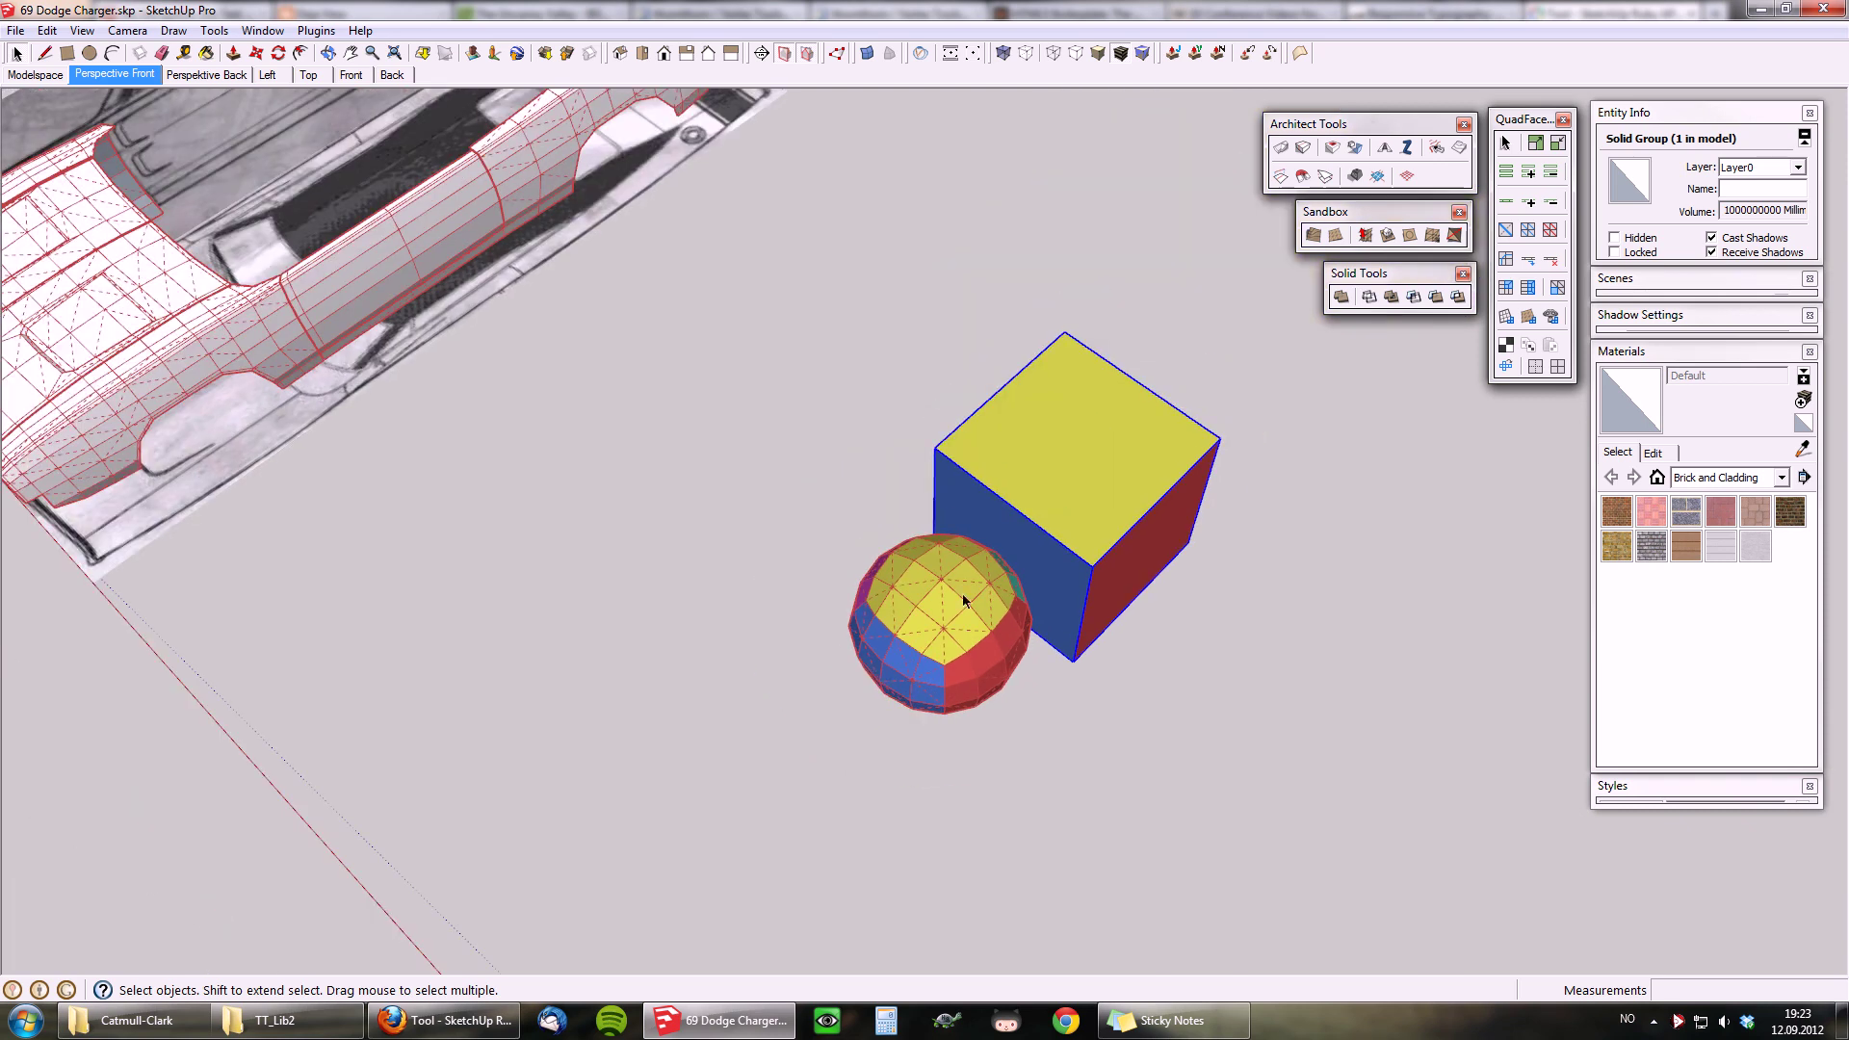
Step: Turn off the display of hidden geometry in the model
key(ctrl+h)
scroll(978, 639, down, 3)
scroll(997, 540, up, 5)
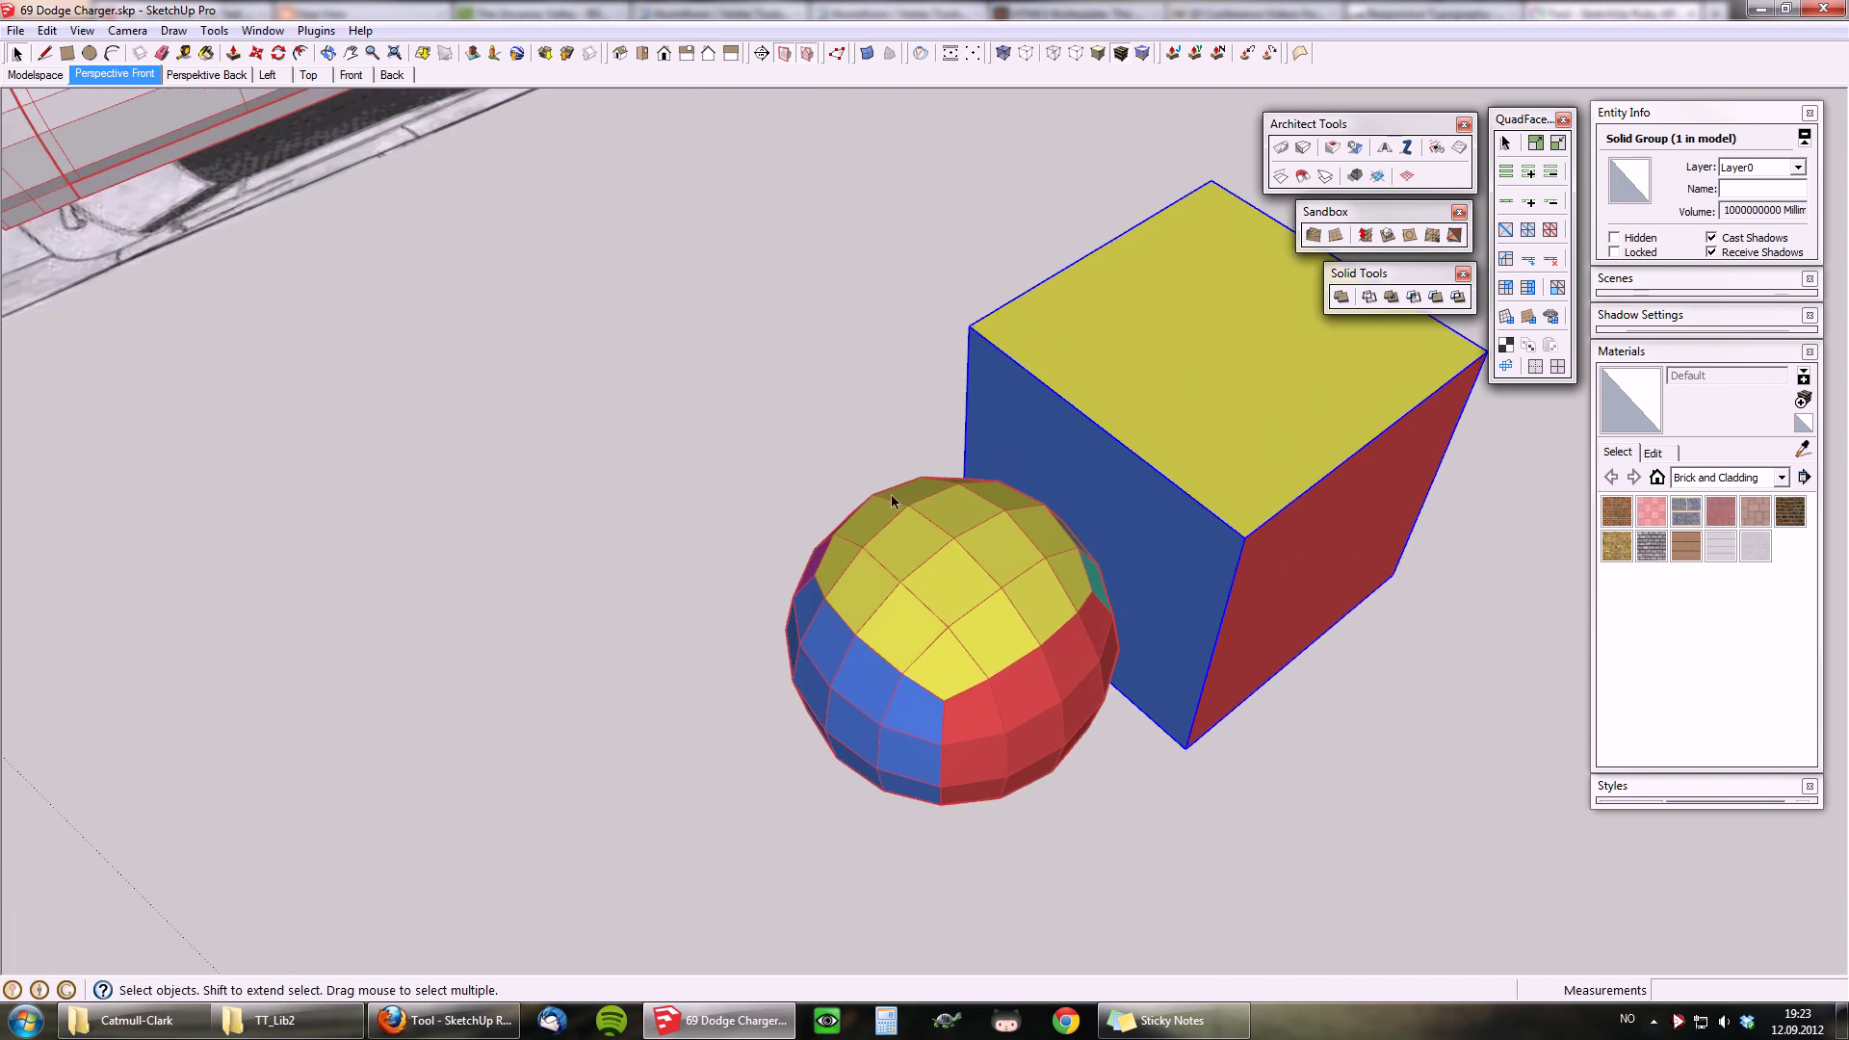
Step: Compare the subdivided sphere with the original cube beside it from different angles and distances
middle_drag(918, 689, 1050, 452)
scroll(1126, 745, down, 4)
middle_drag(1218, 743, 1145, 684)
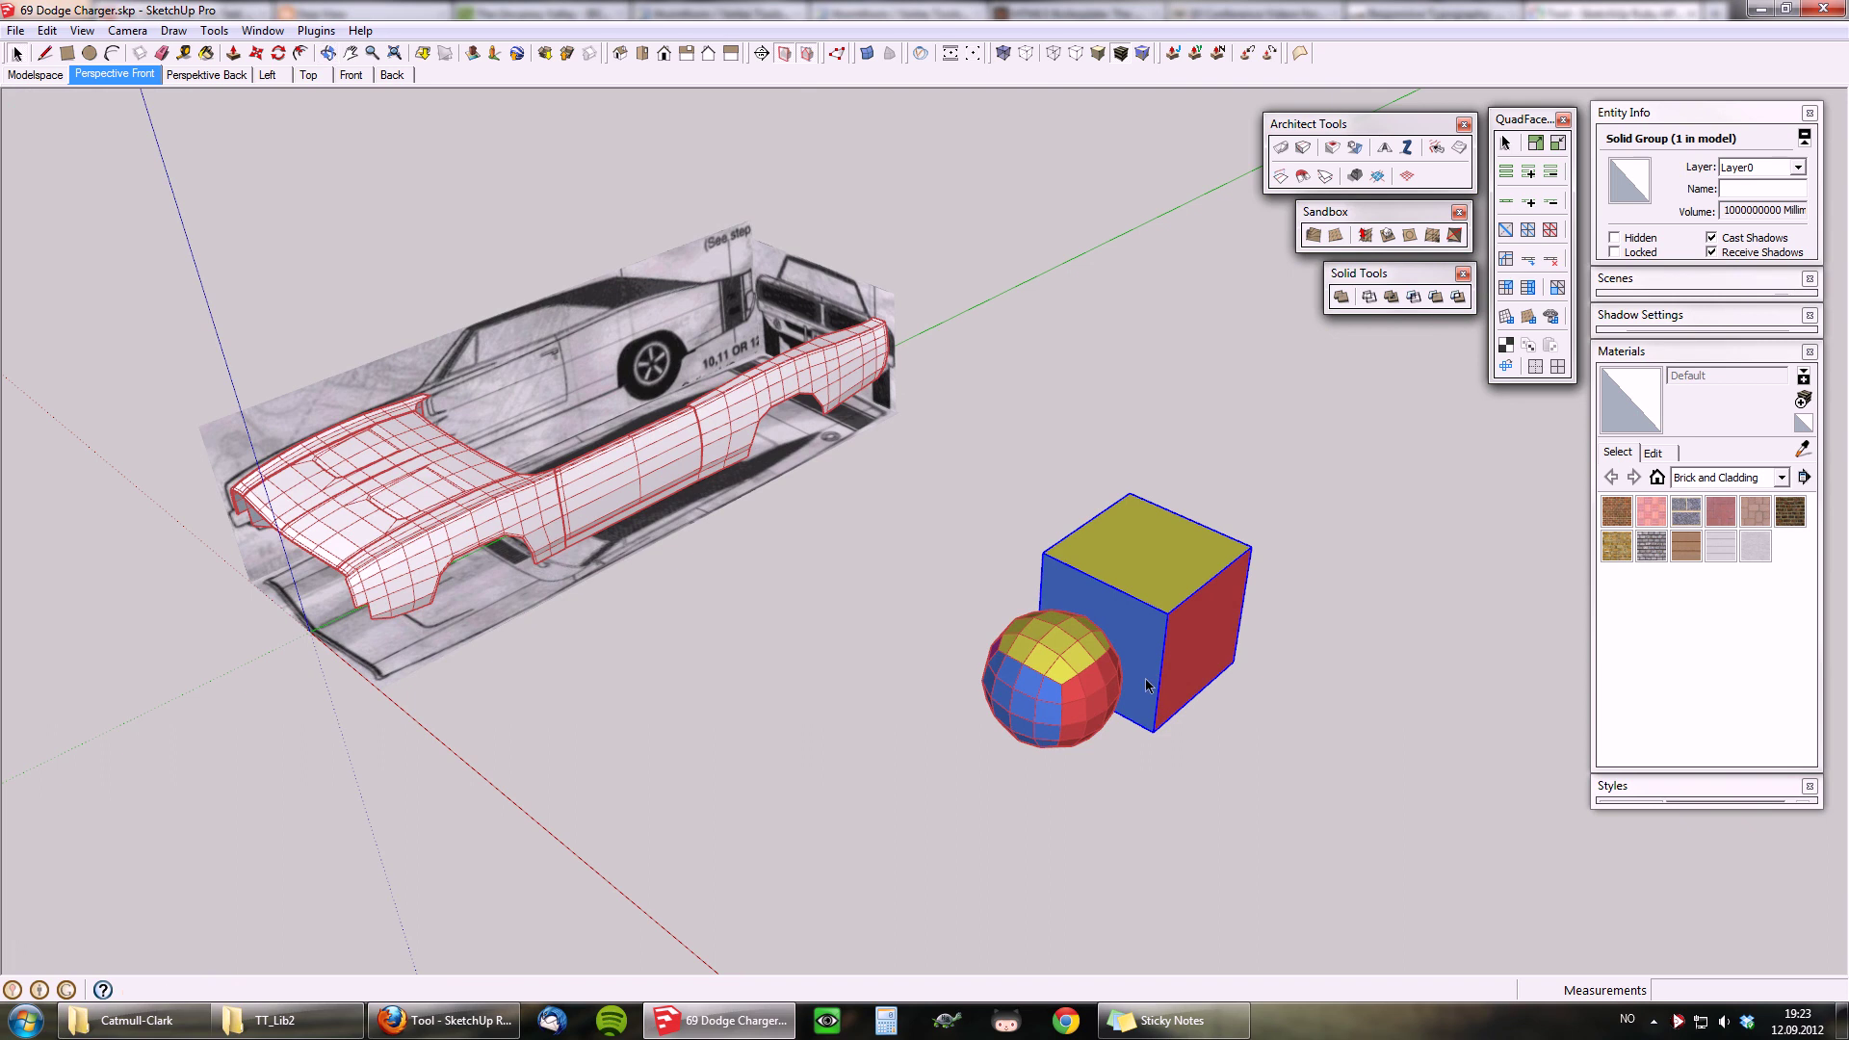
scroll(1145, 684, down, 3)
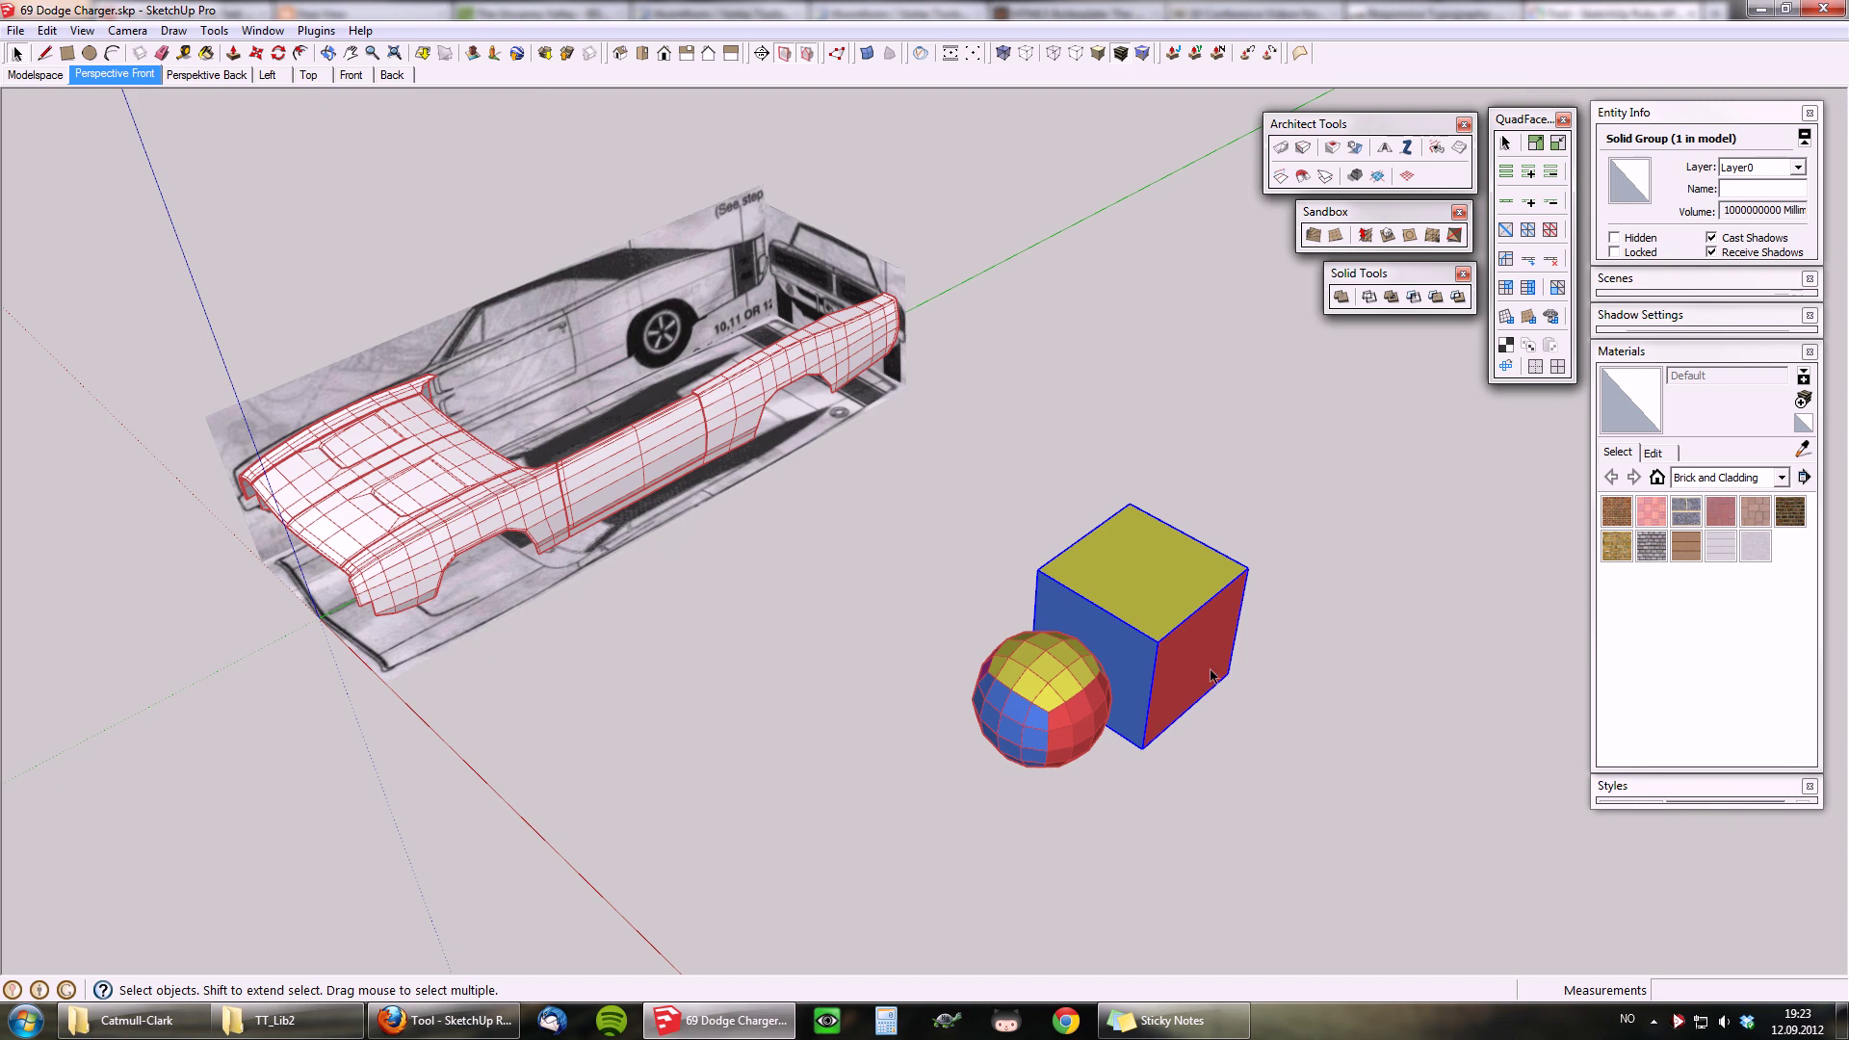
scroll(1167, 685, up, 3)
scroll(1000, 664, down, 2)
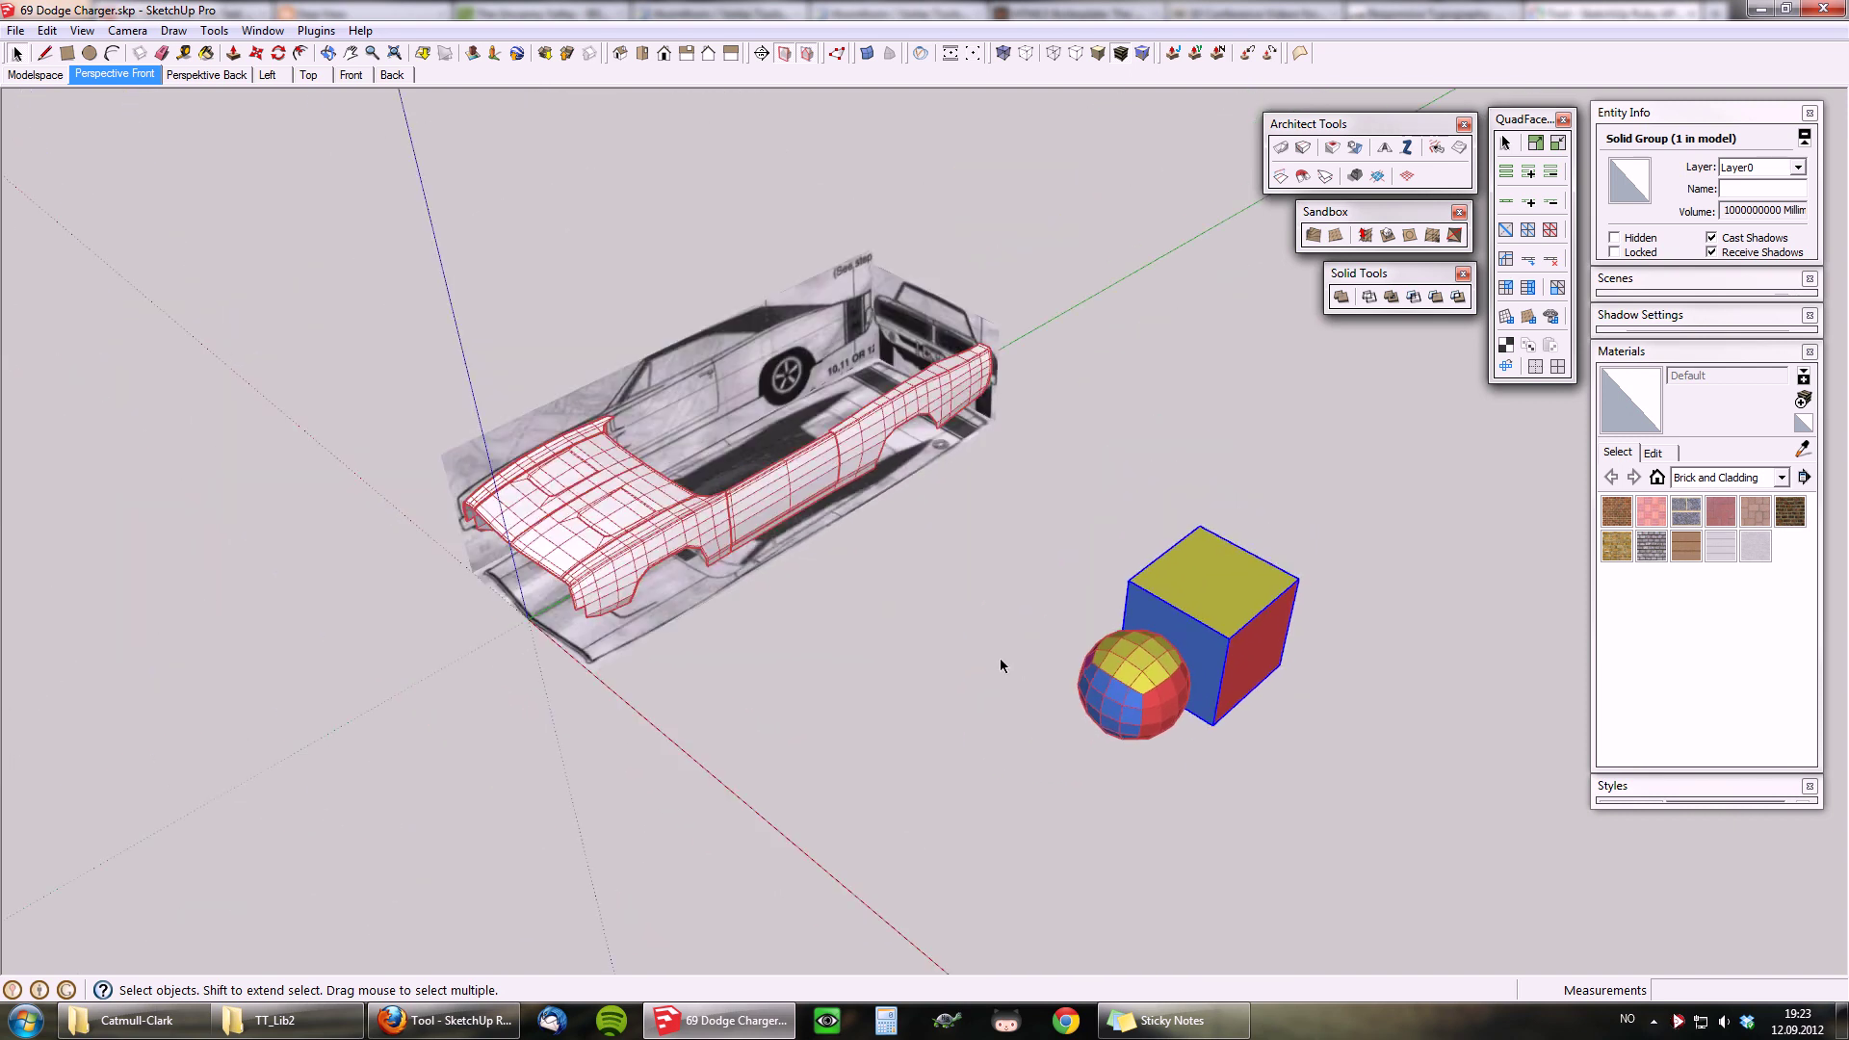
middle_drag(1134, 664, 1192, 645)
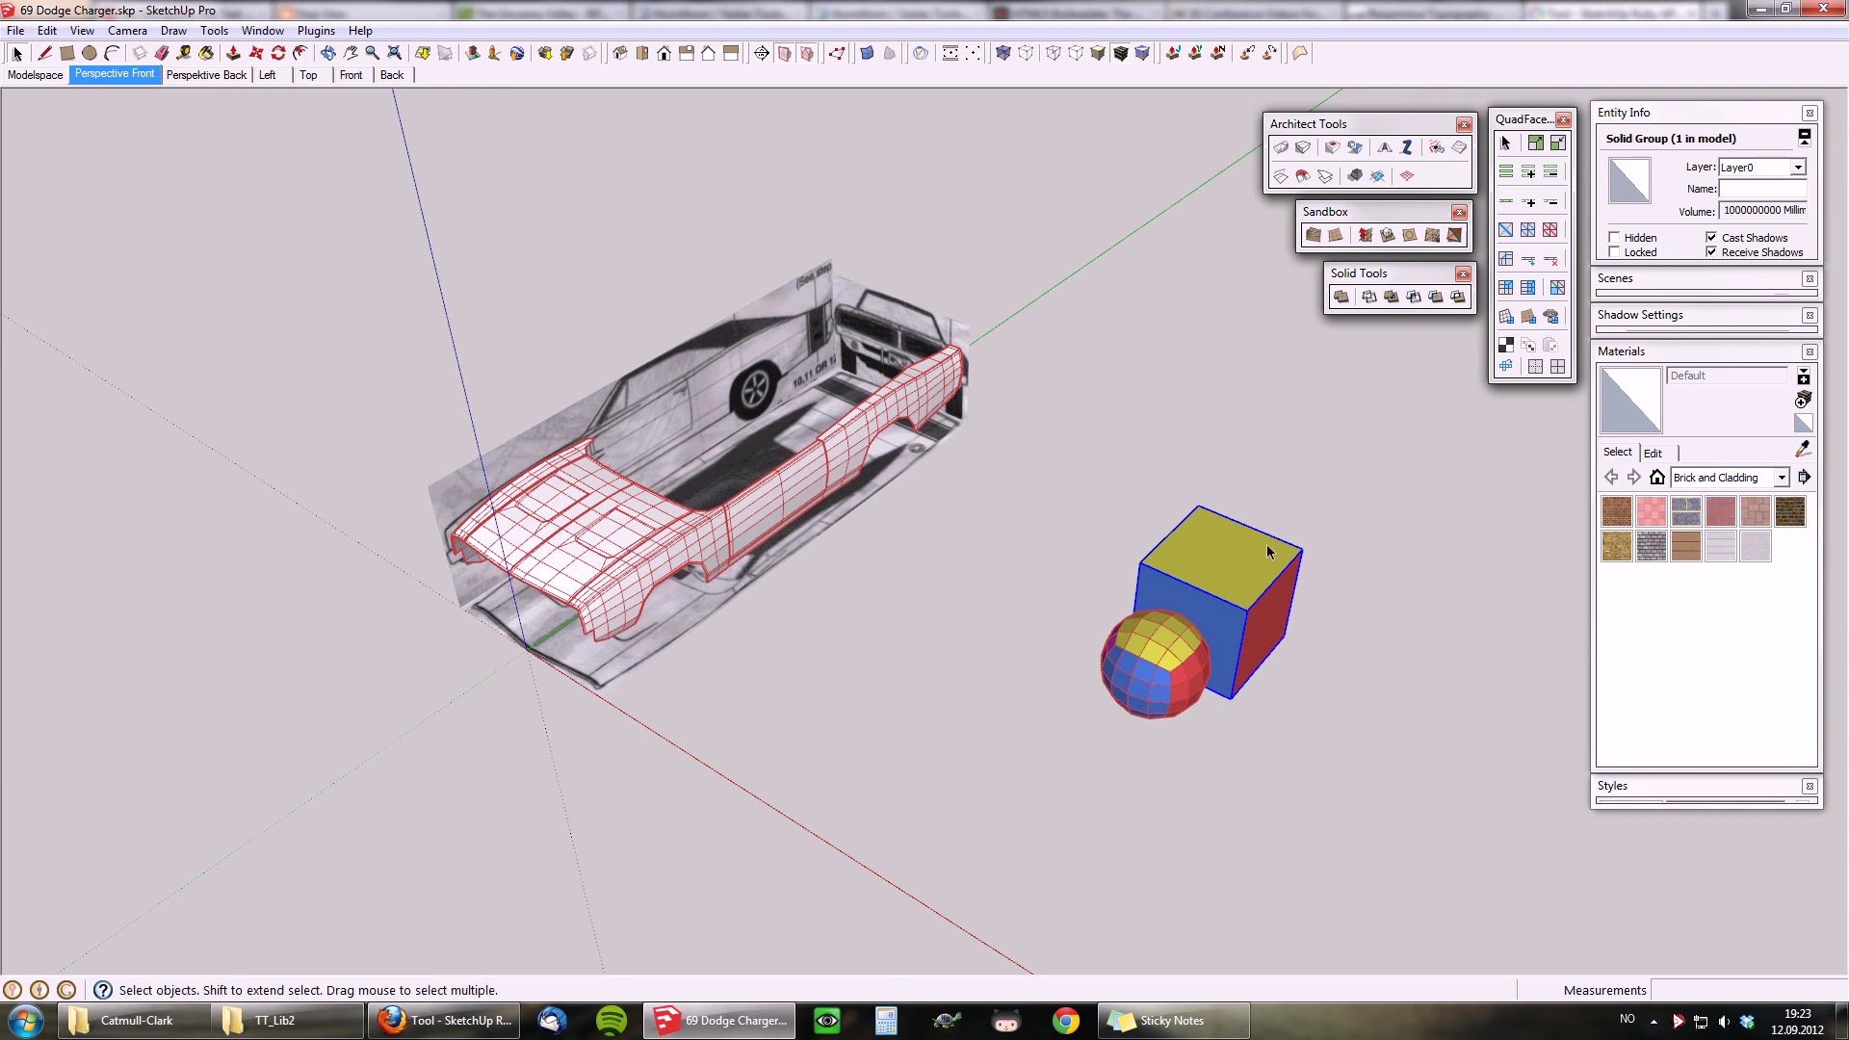
scroll(558, 545, up, 2)
scroll(559, 545, down, 2)
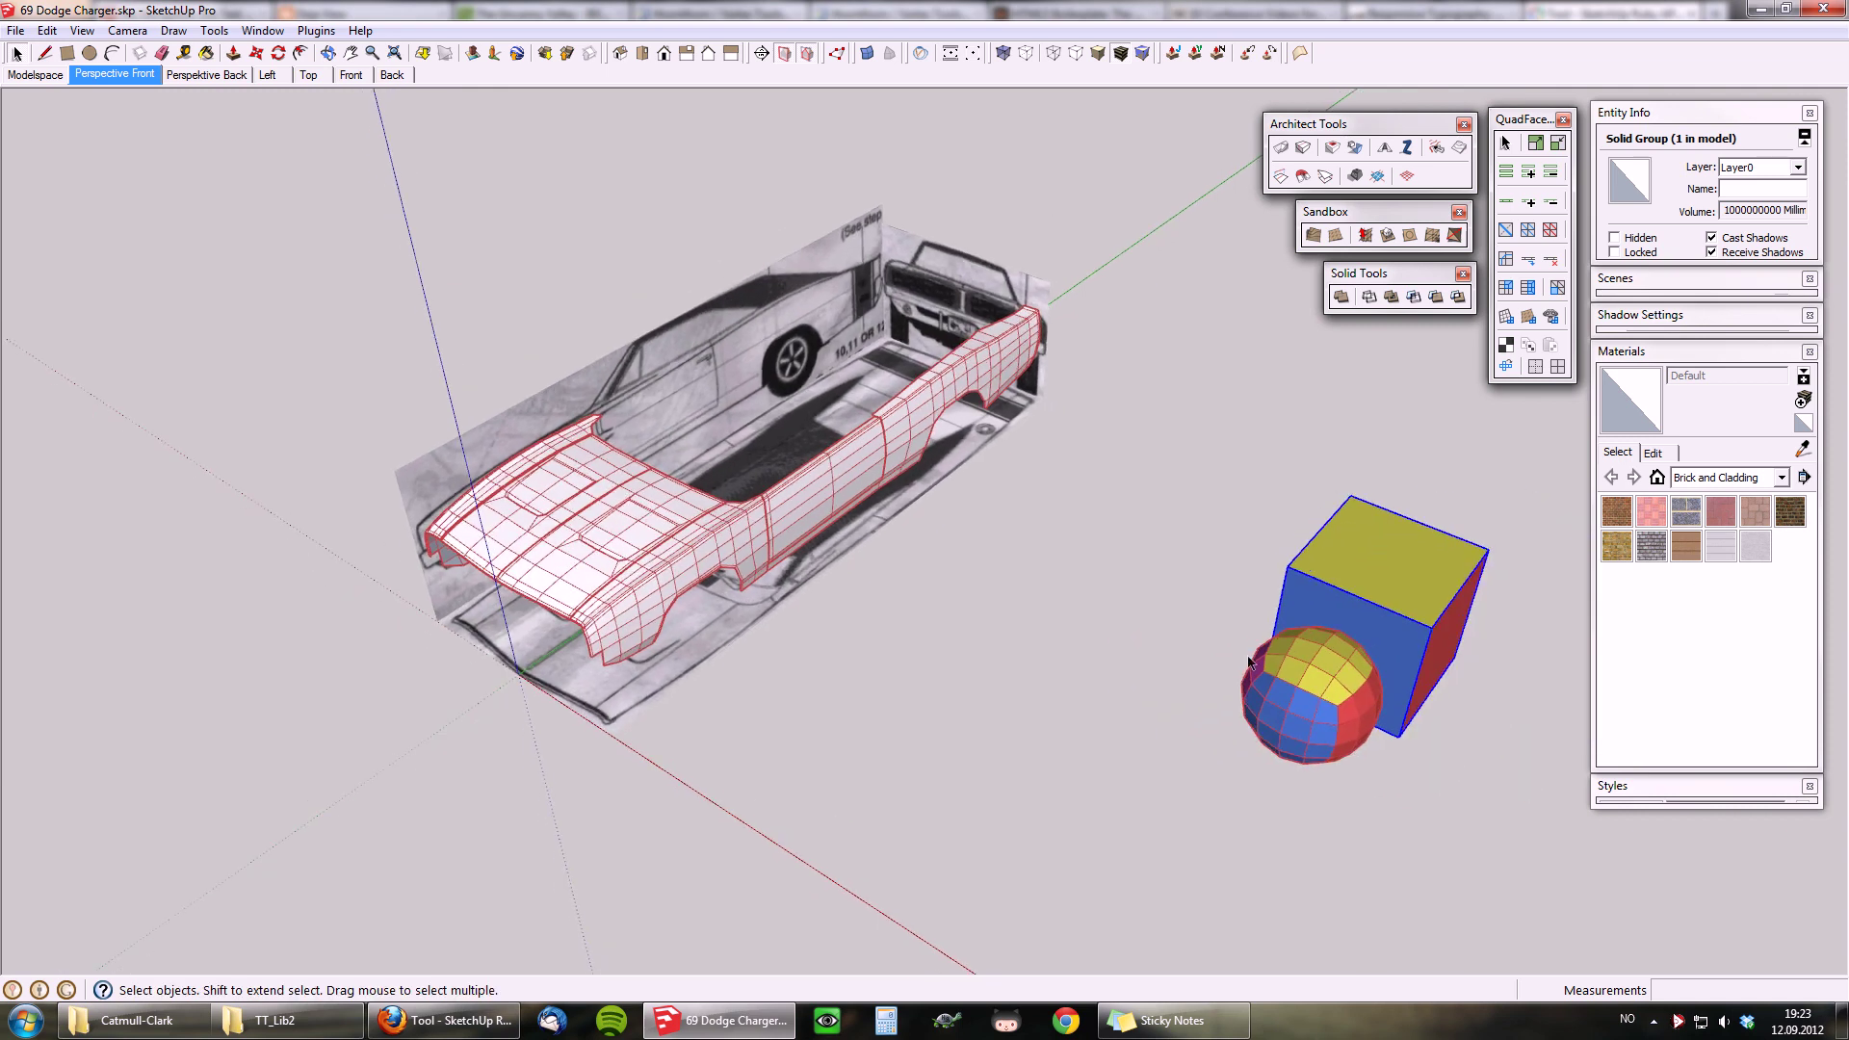
Step: Look up the Peek command among the Catmull-Clark tools
scroll(806, 539, down, 2)
click(212, 30)
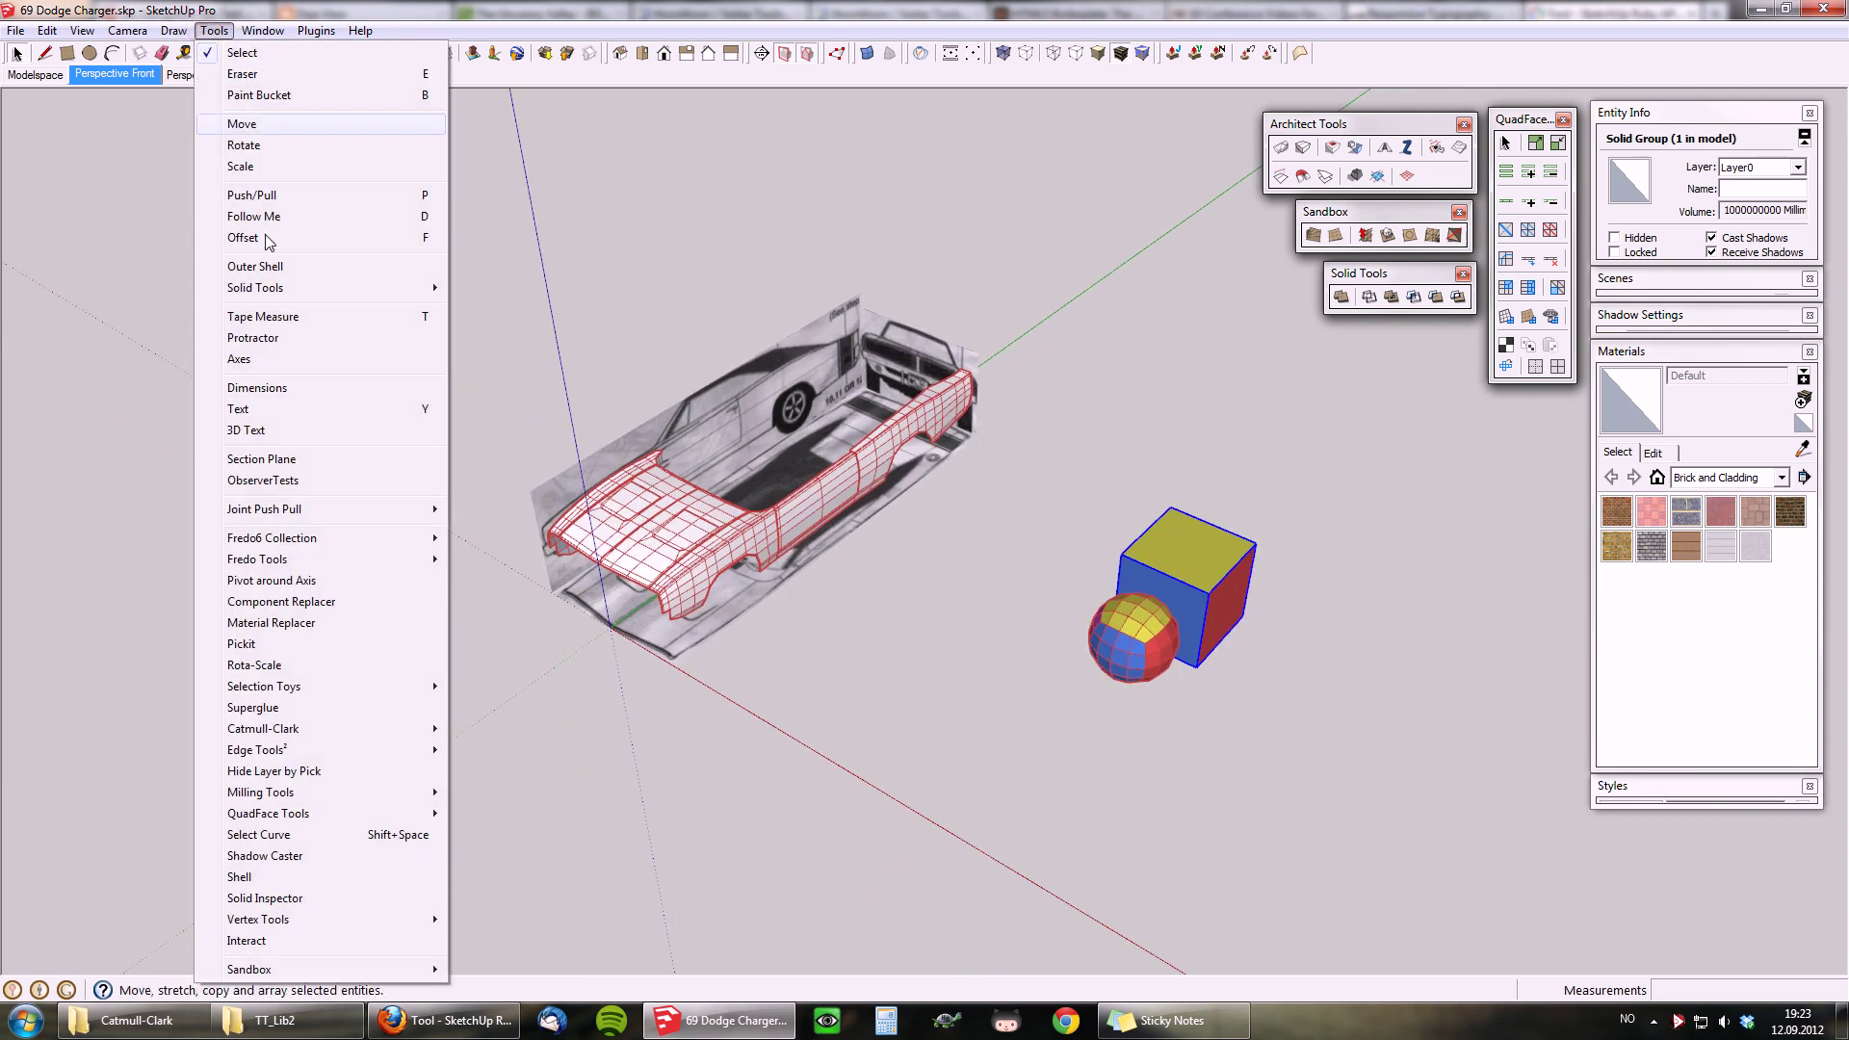
mouse_move(348, 736)
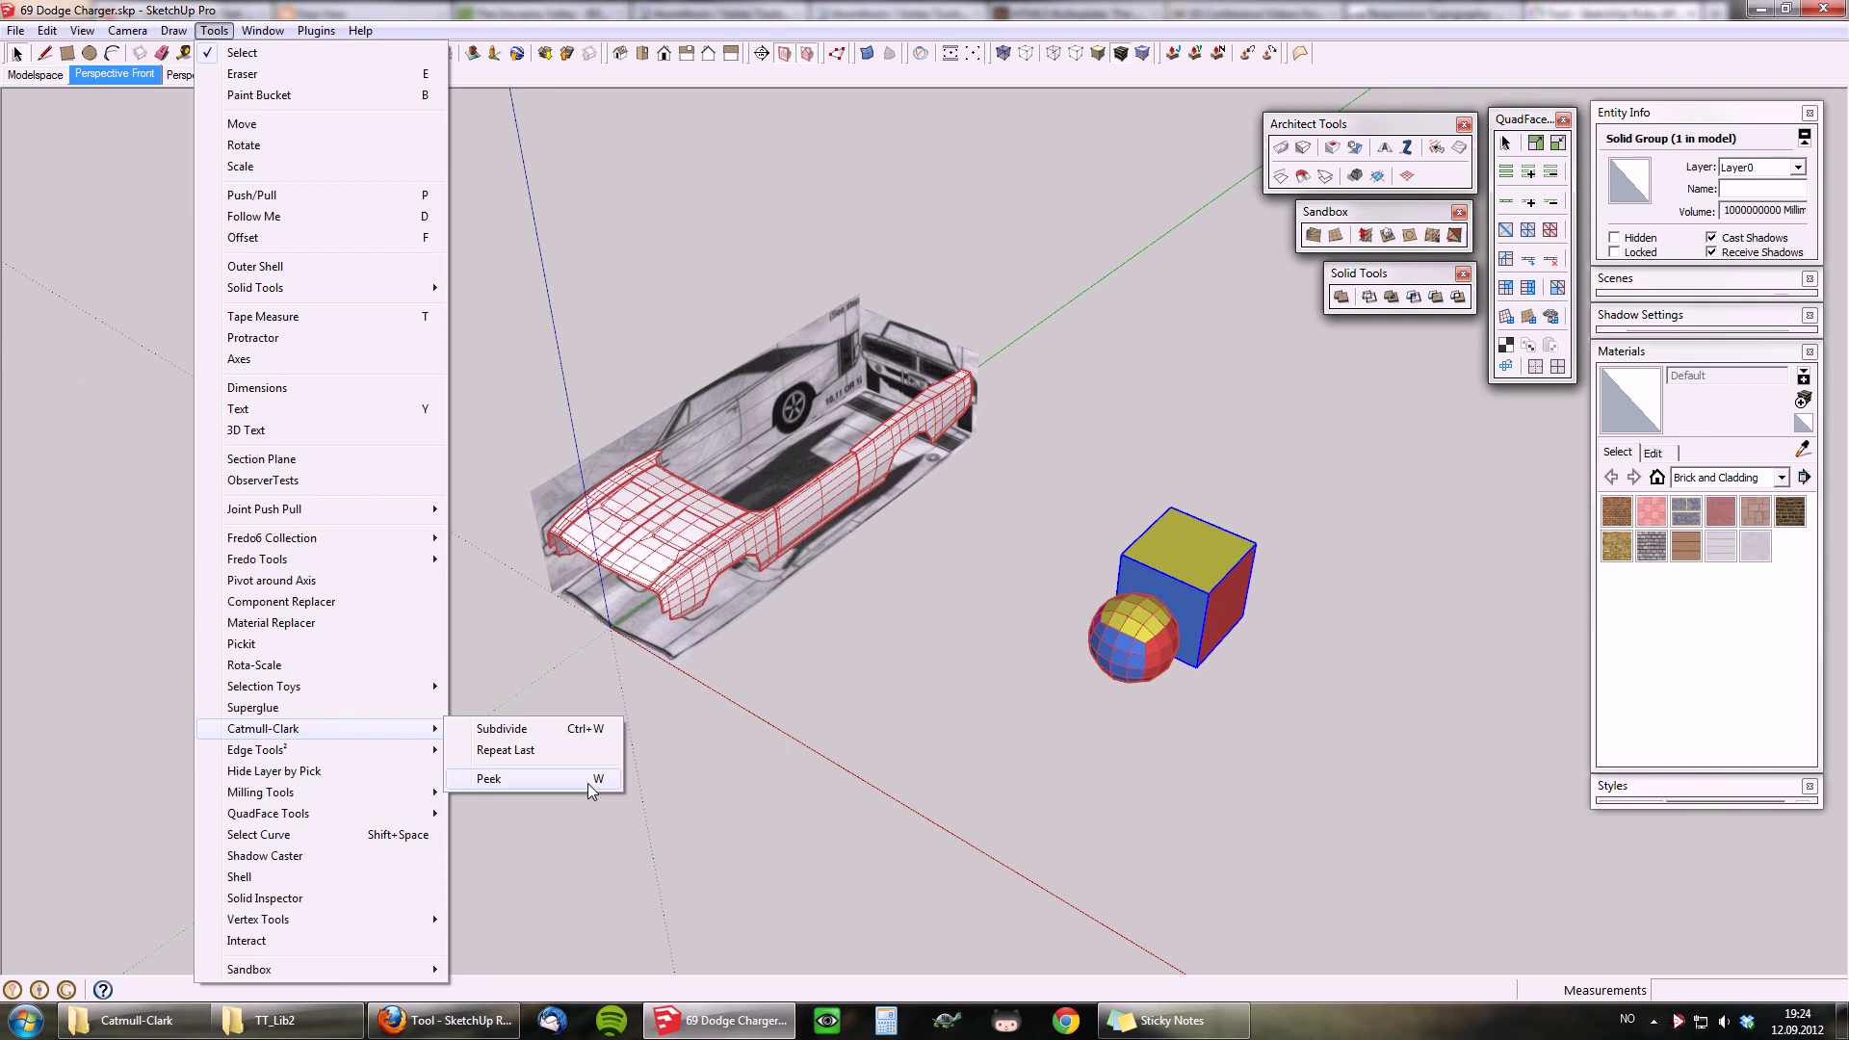
click(1198, 515)
Step: Preview the original cube's subdivision with the Peek tool at 2 iterations and compare it with the subdivided sphere, then end the preview
scroll(1217, 591, up, 3)
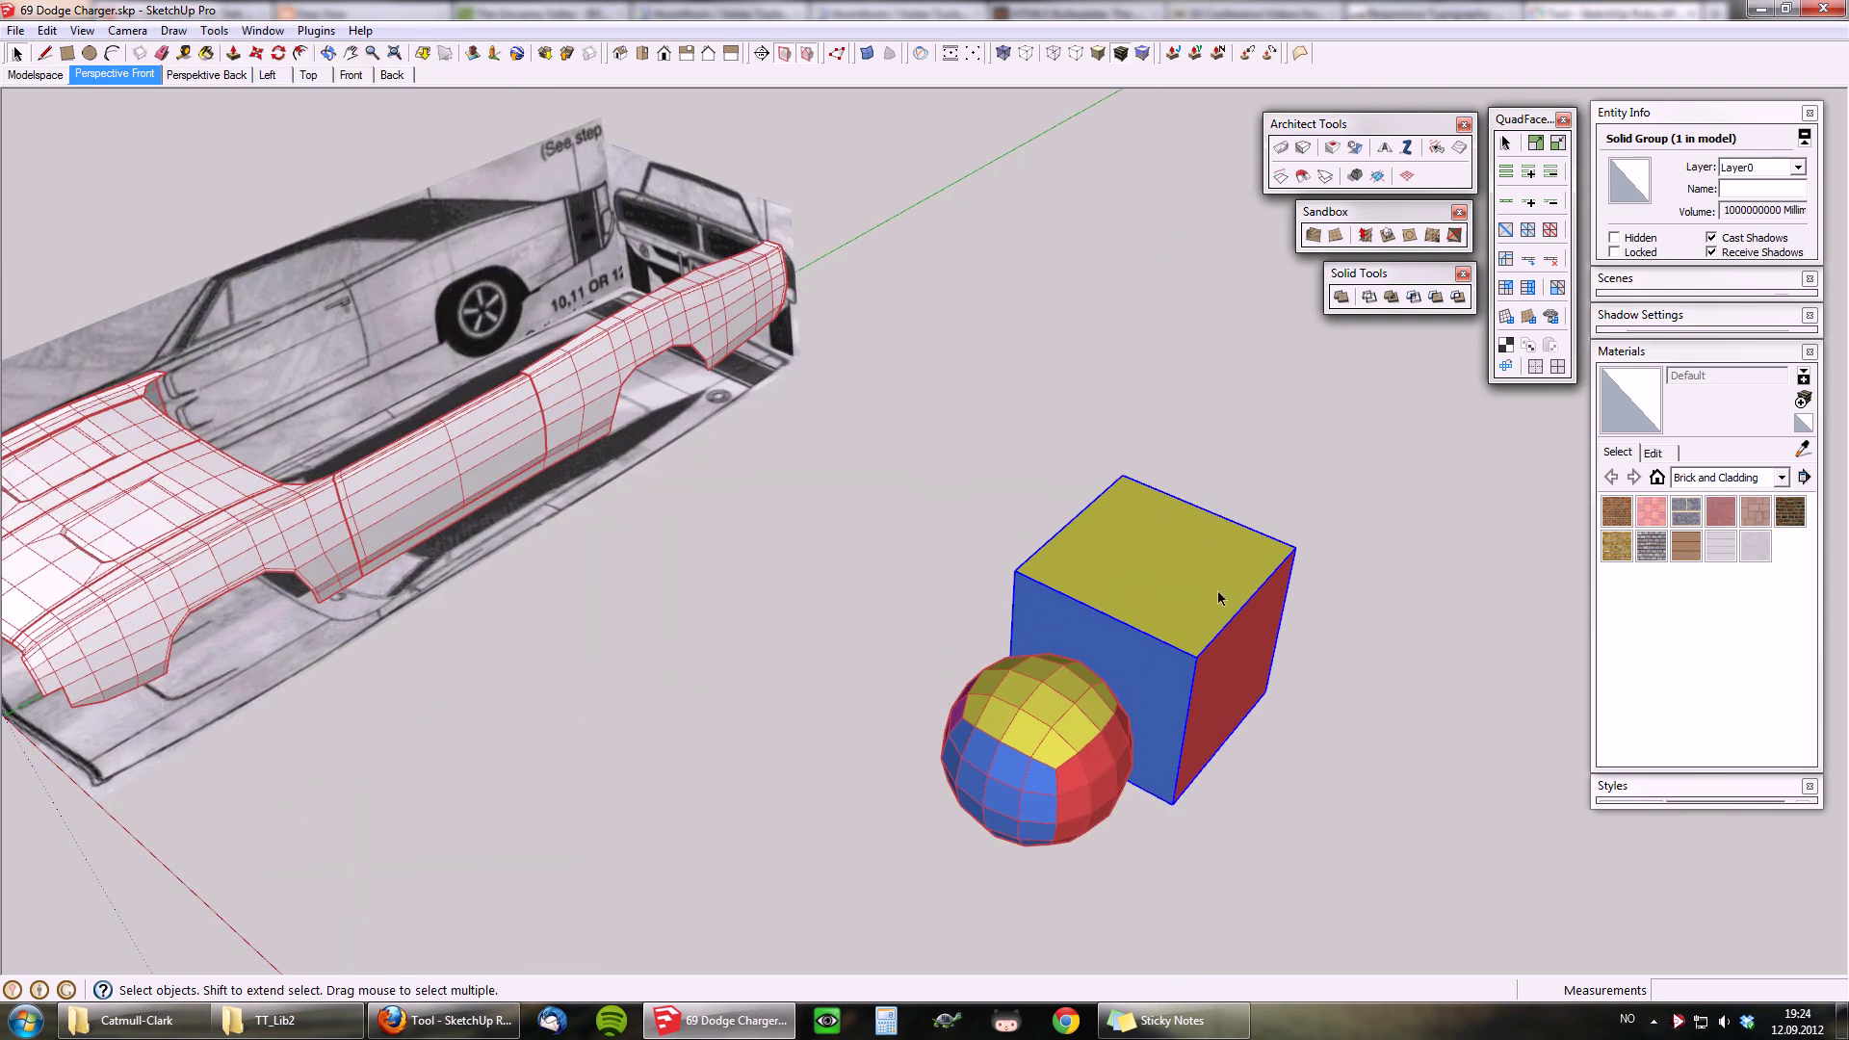
click(1087, 685)
click(1167, 574)
middle_drag(1254, 647, 1198, 621)
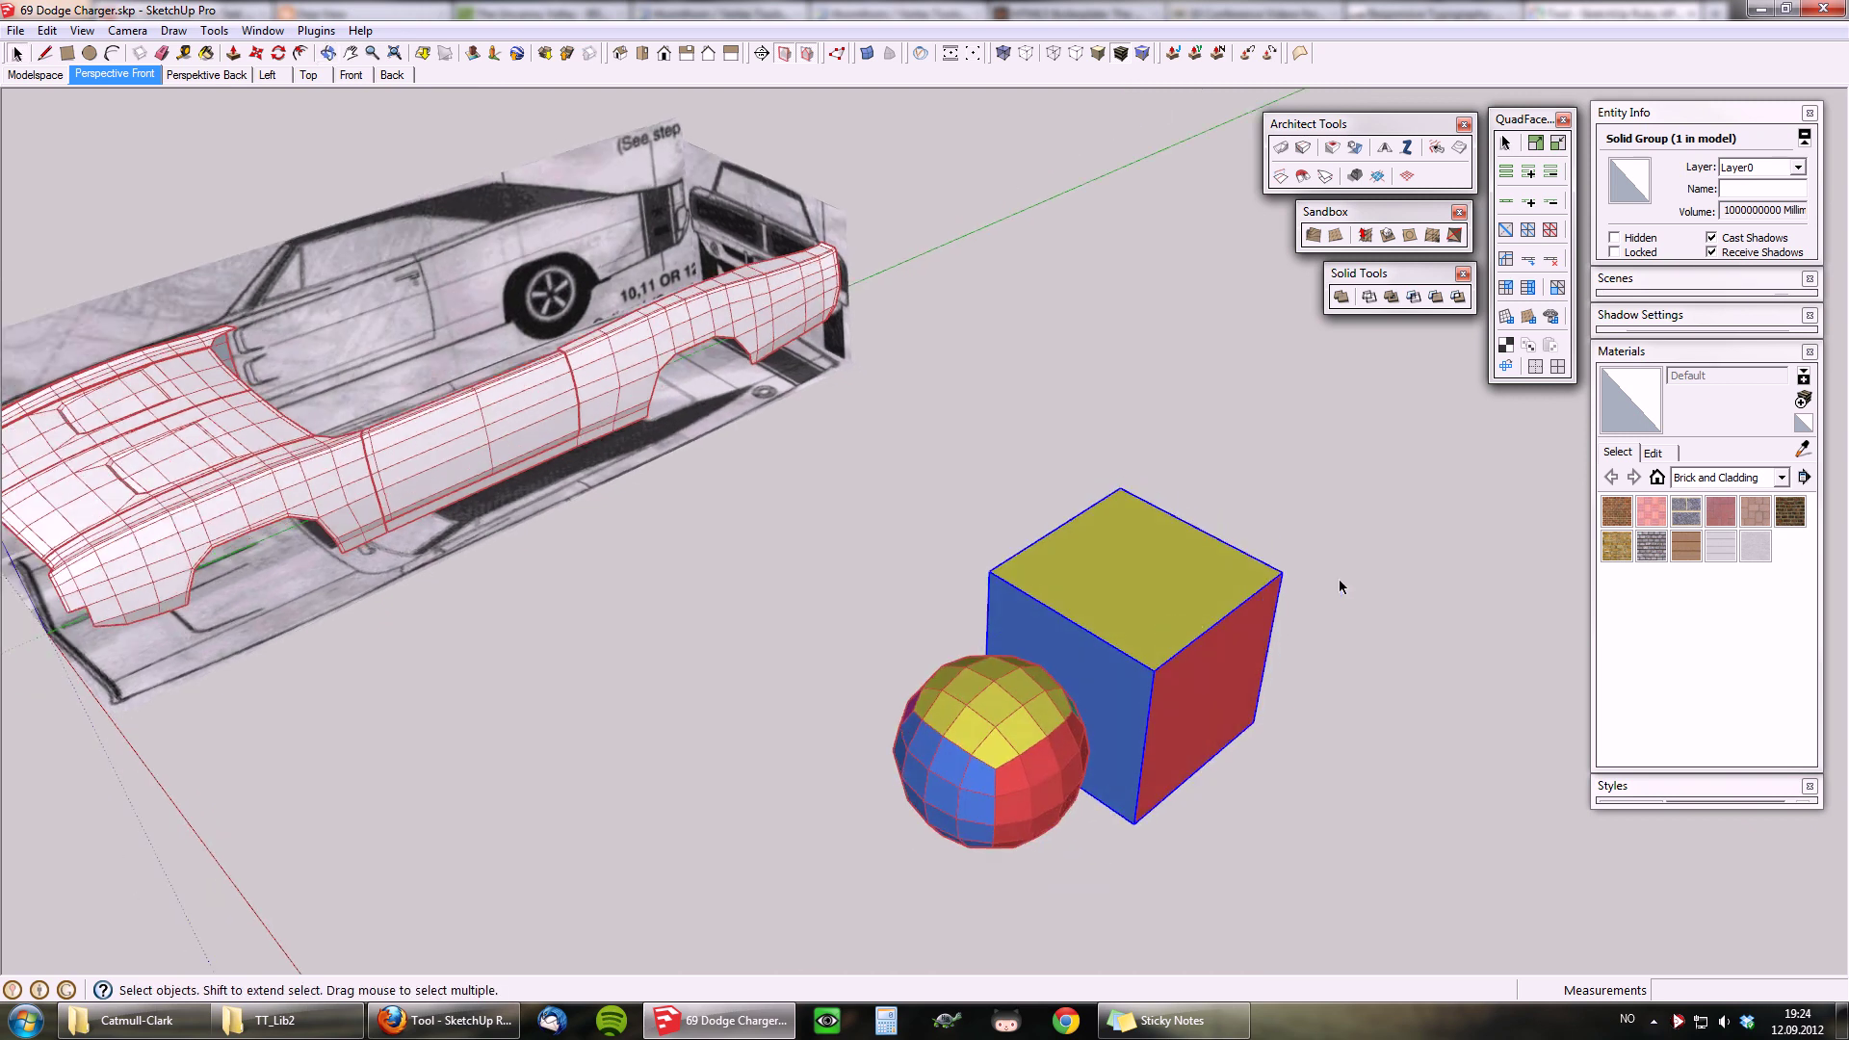
key(c)
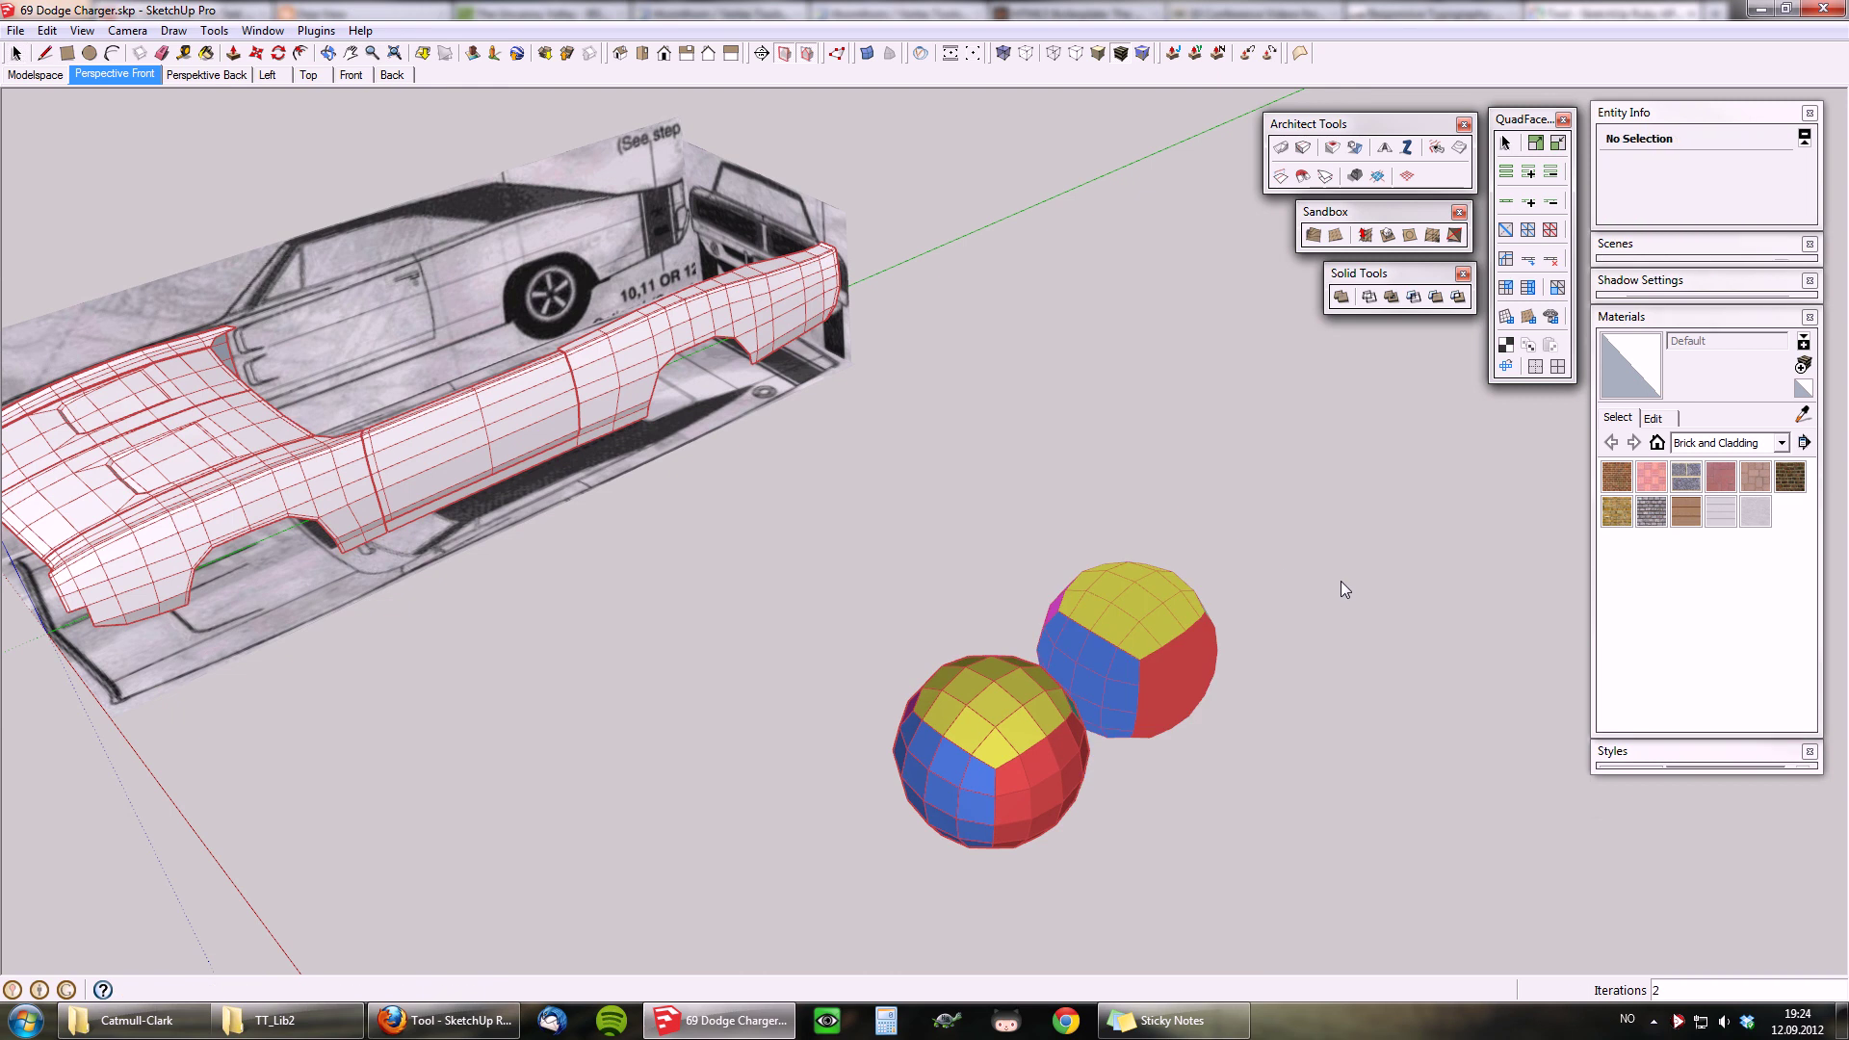
middle_drag(1302, 678, 1021, 616)
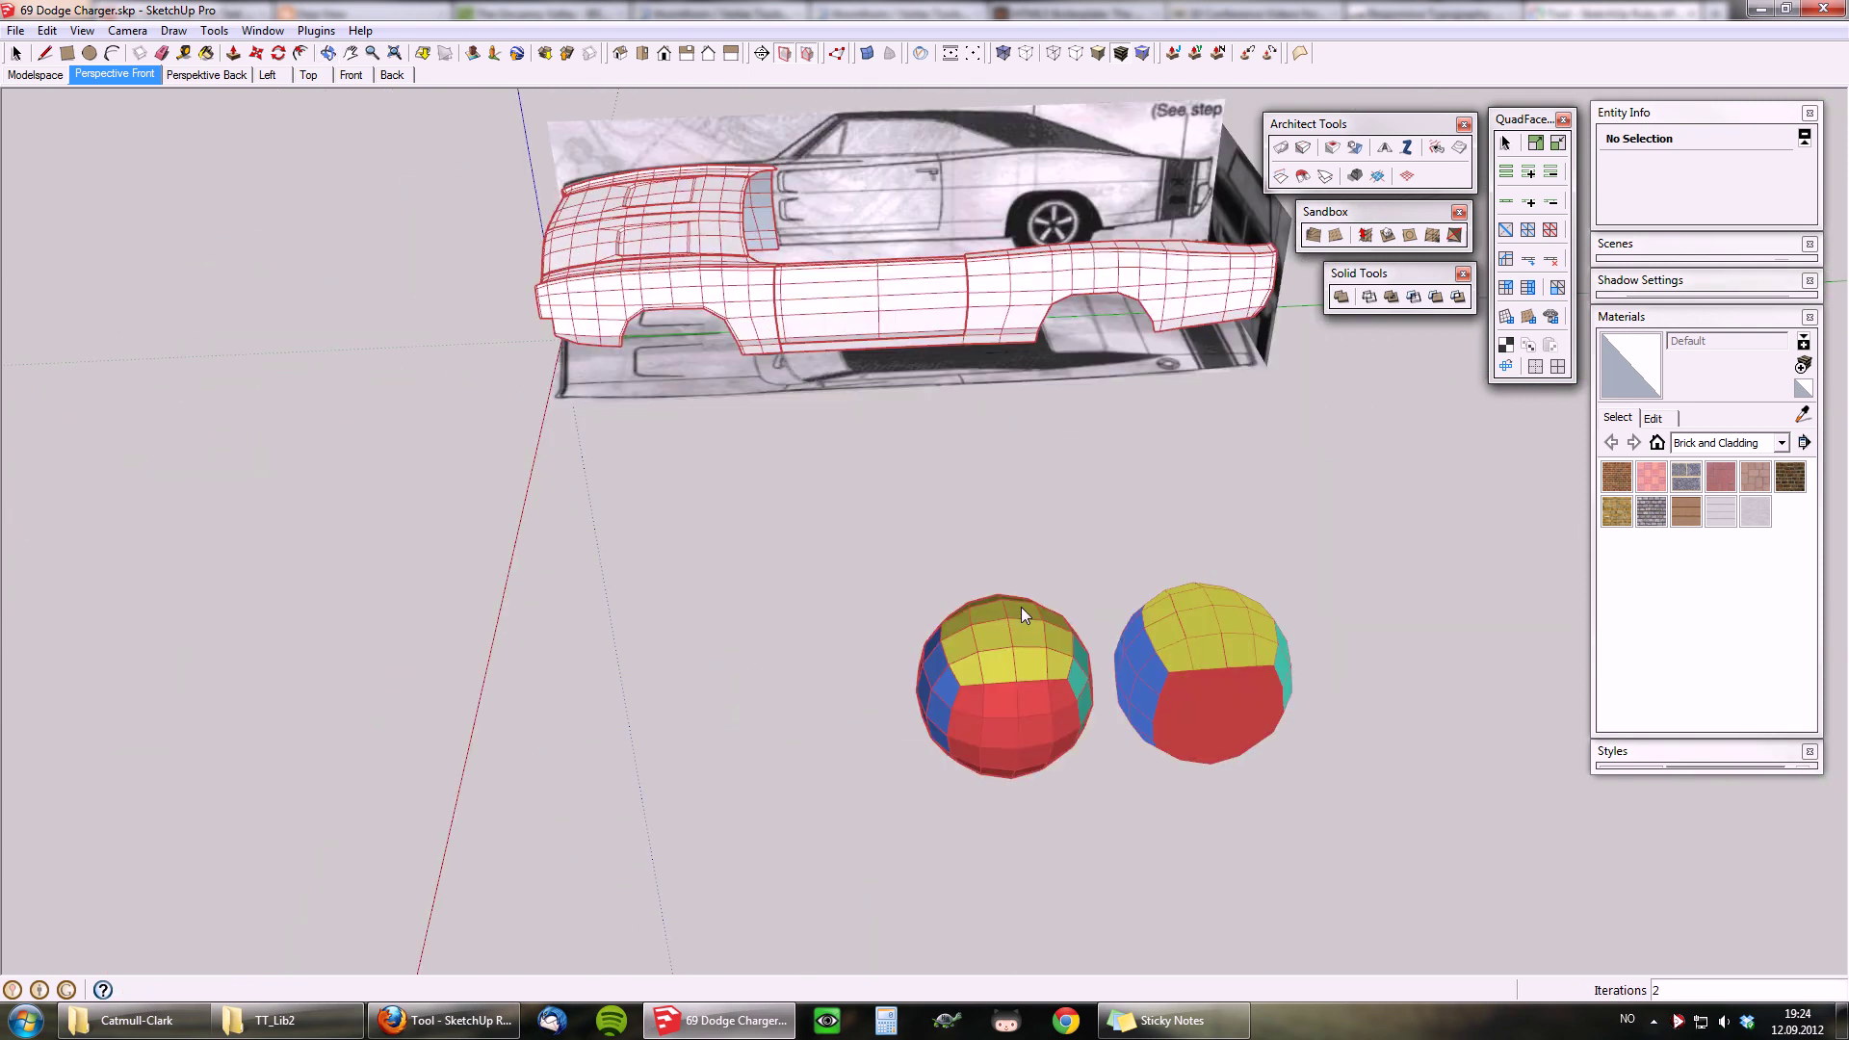
middle_drag(728, 518, 1040, 563)
scroll(1001, 558, up, 5)
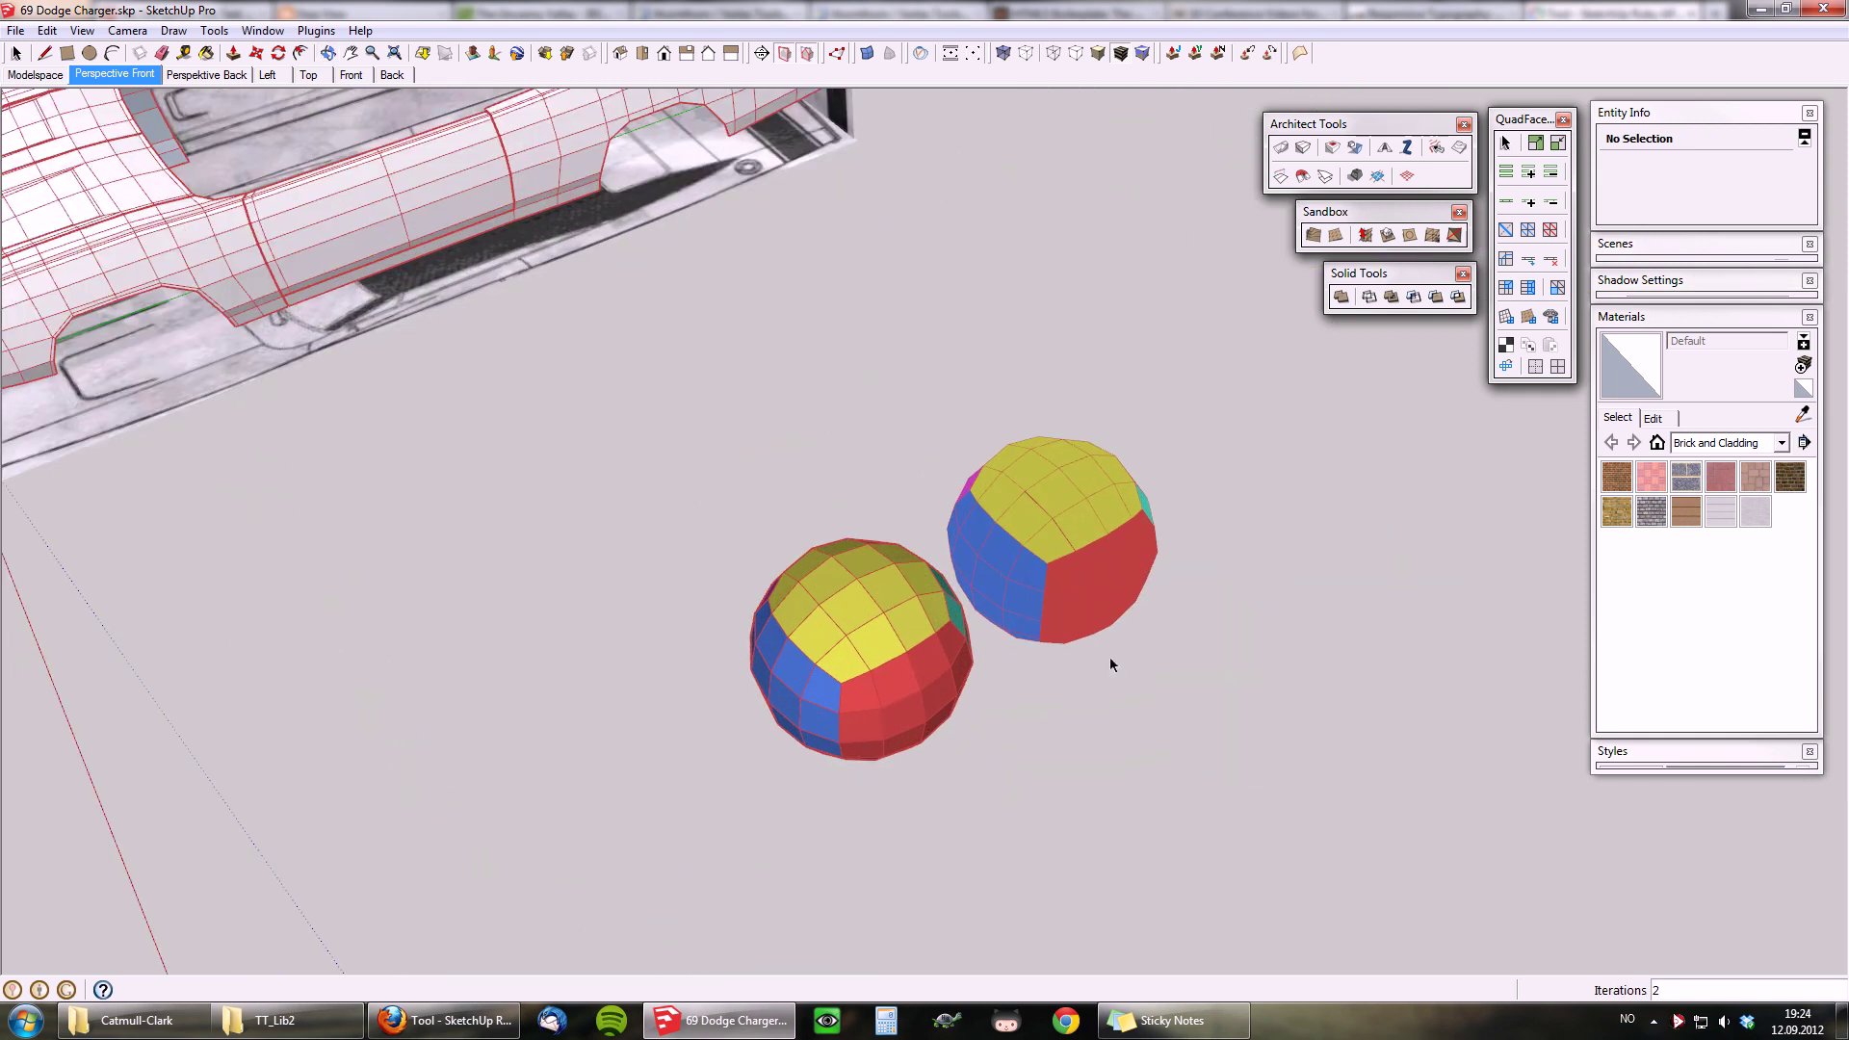
key(Escape)
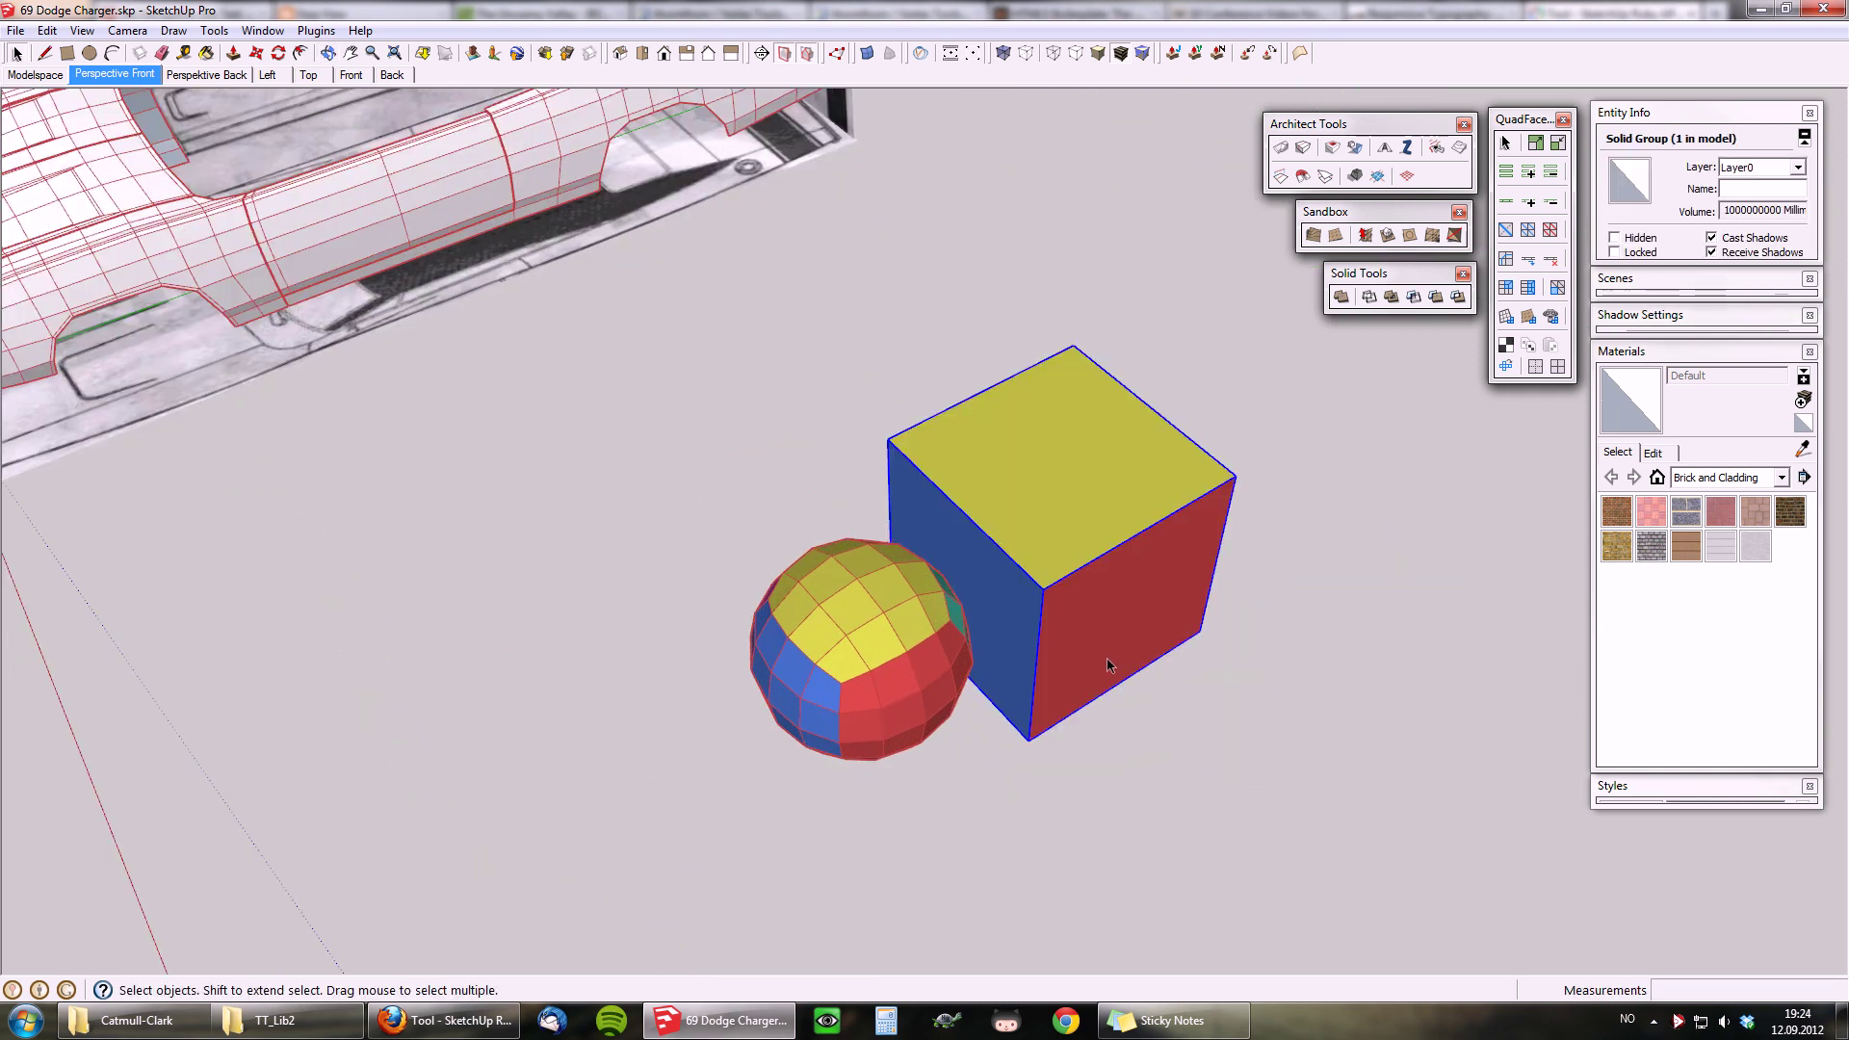
Step: Preview the cube with the Peek tool at 1, 3 and finally 2 iterations, then end the preview
middle_drag(1109, 656, 1117, 553)
key(s)
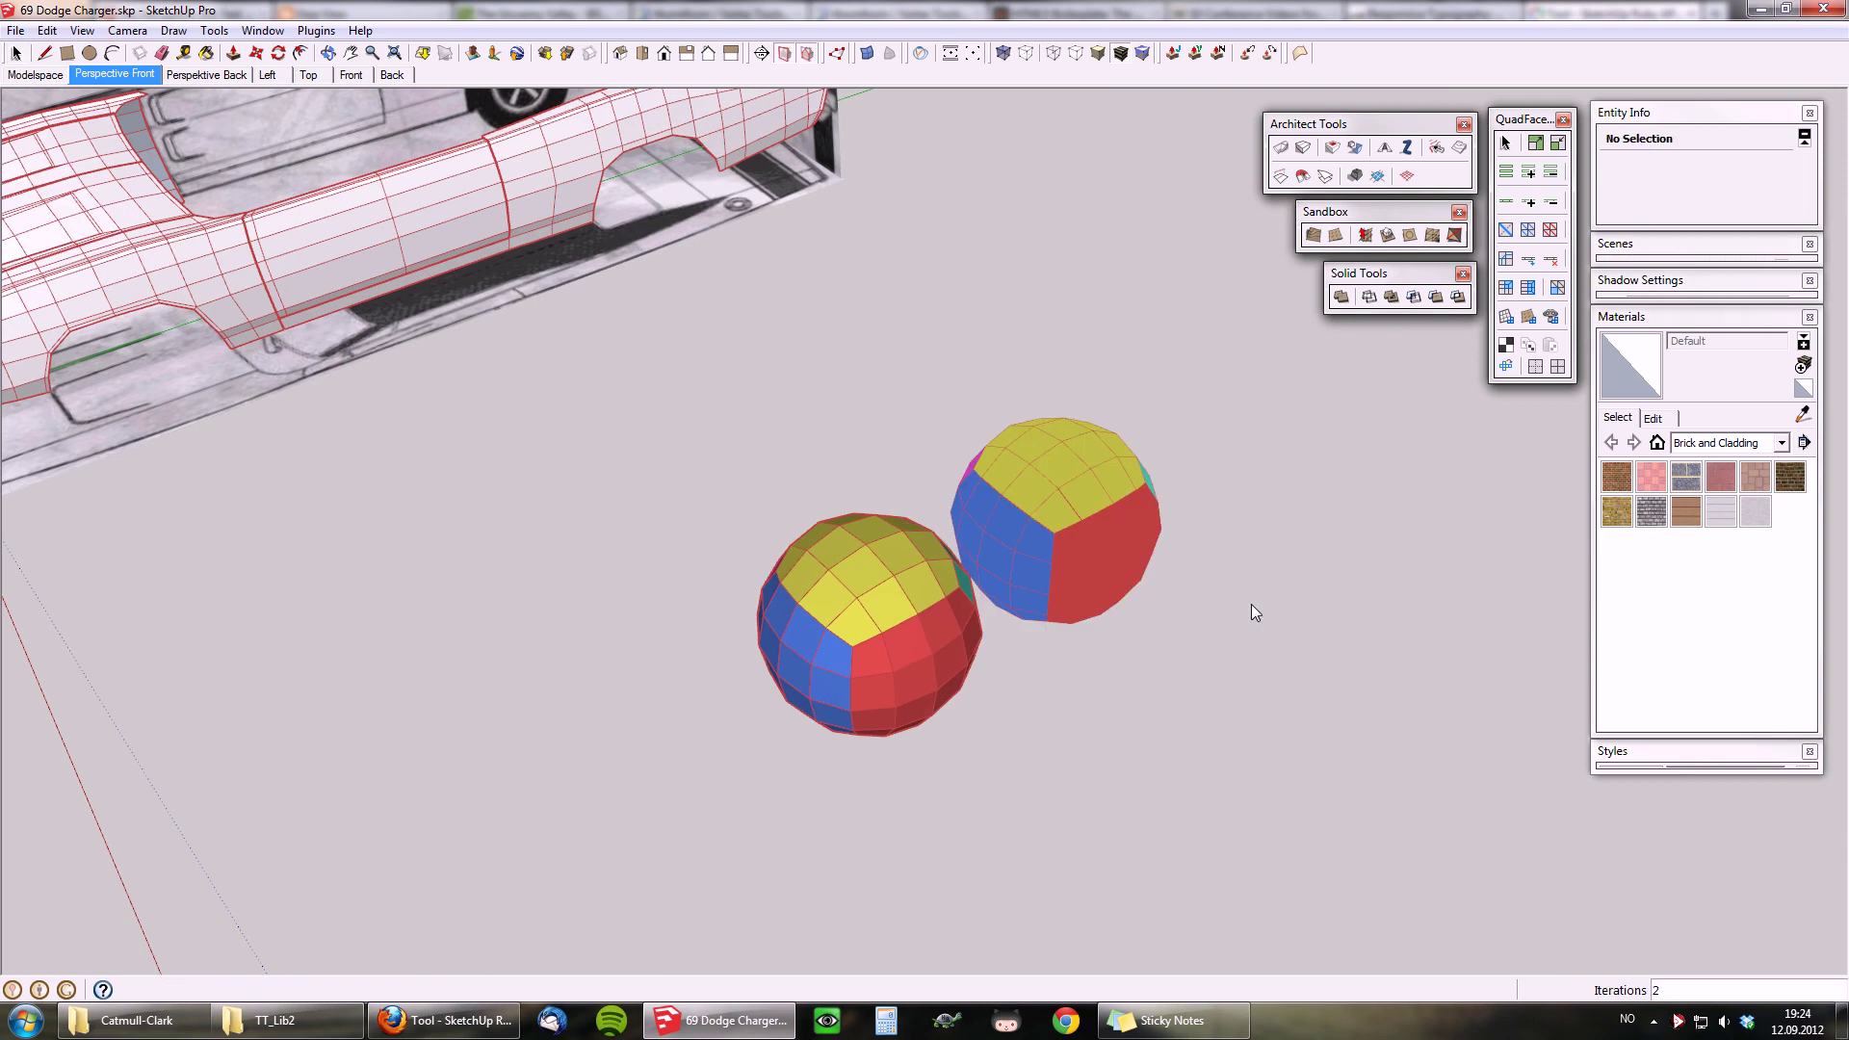
key(Return)
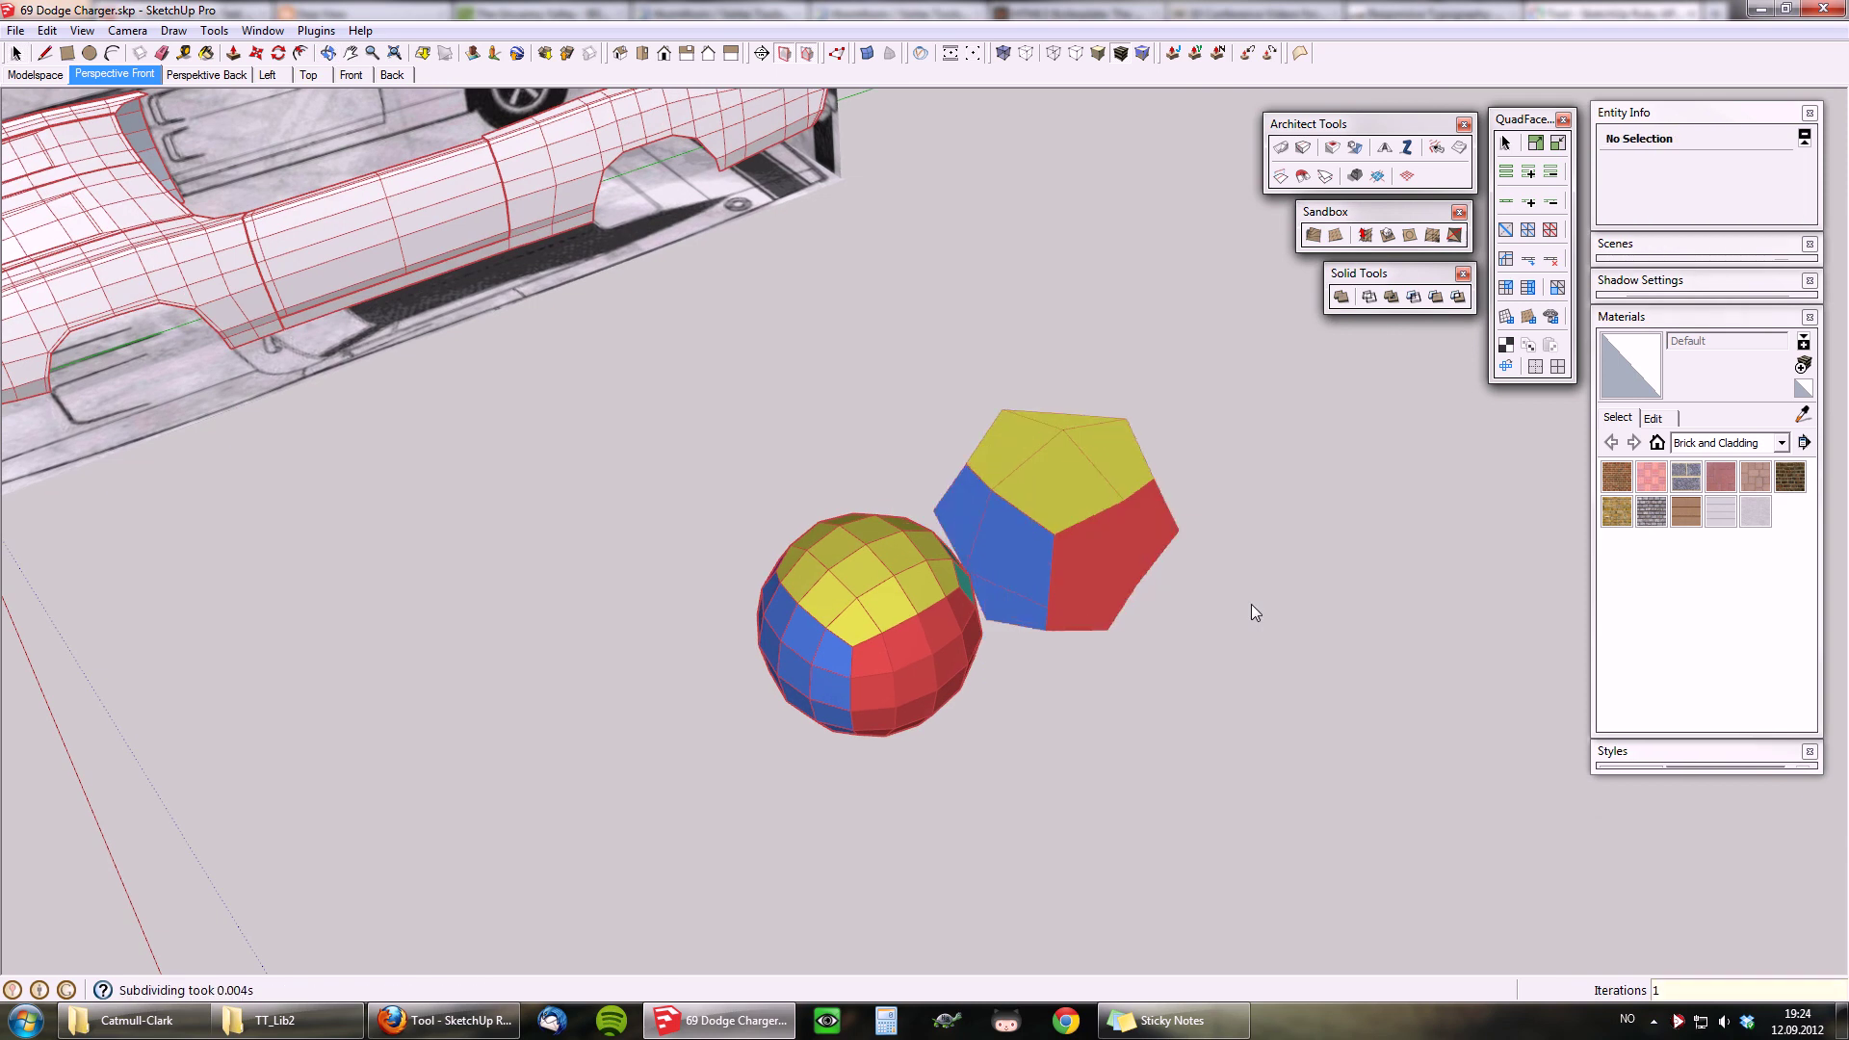
text(3)
key(Return)
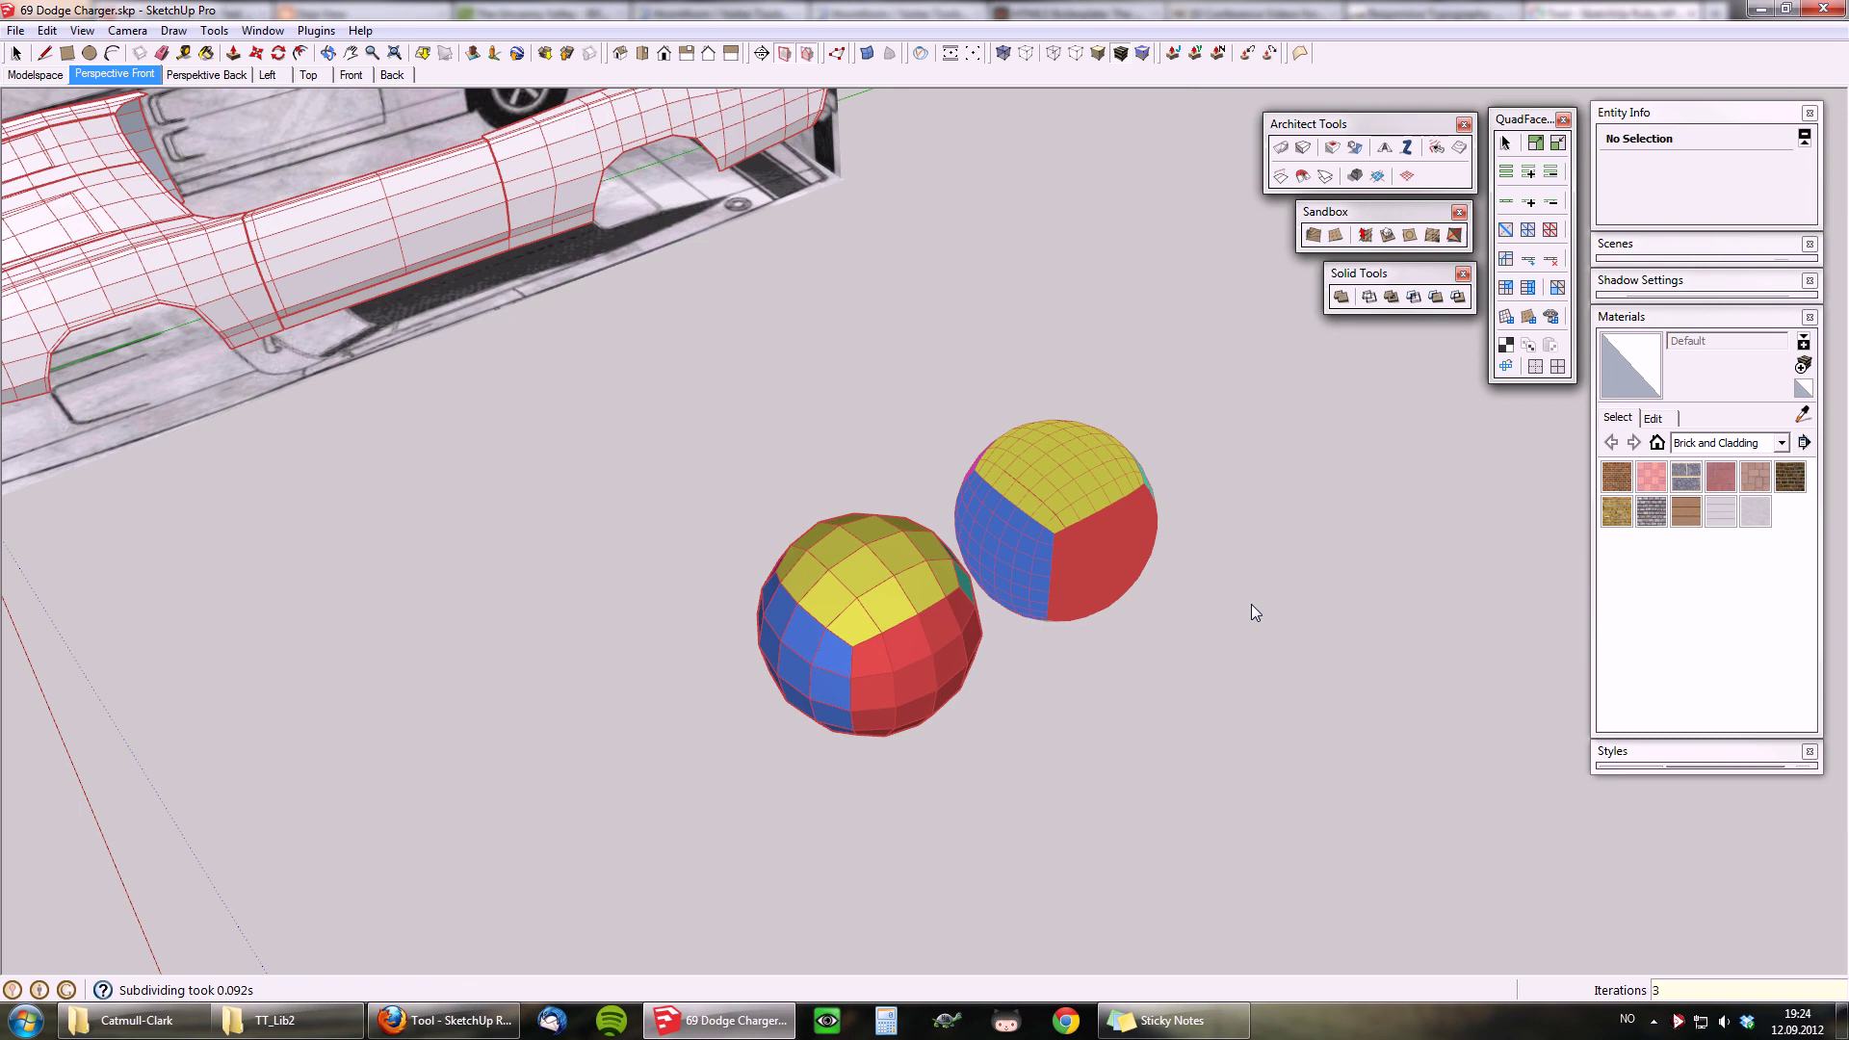
text(2)
key(Return)
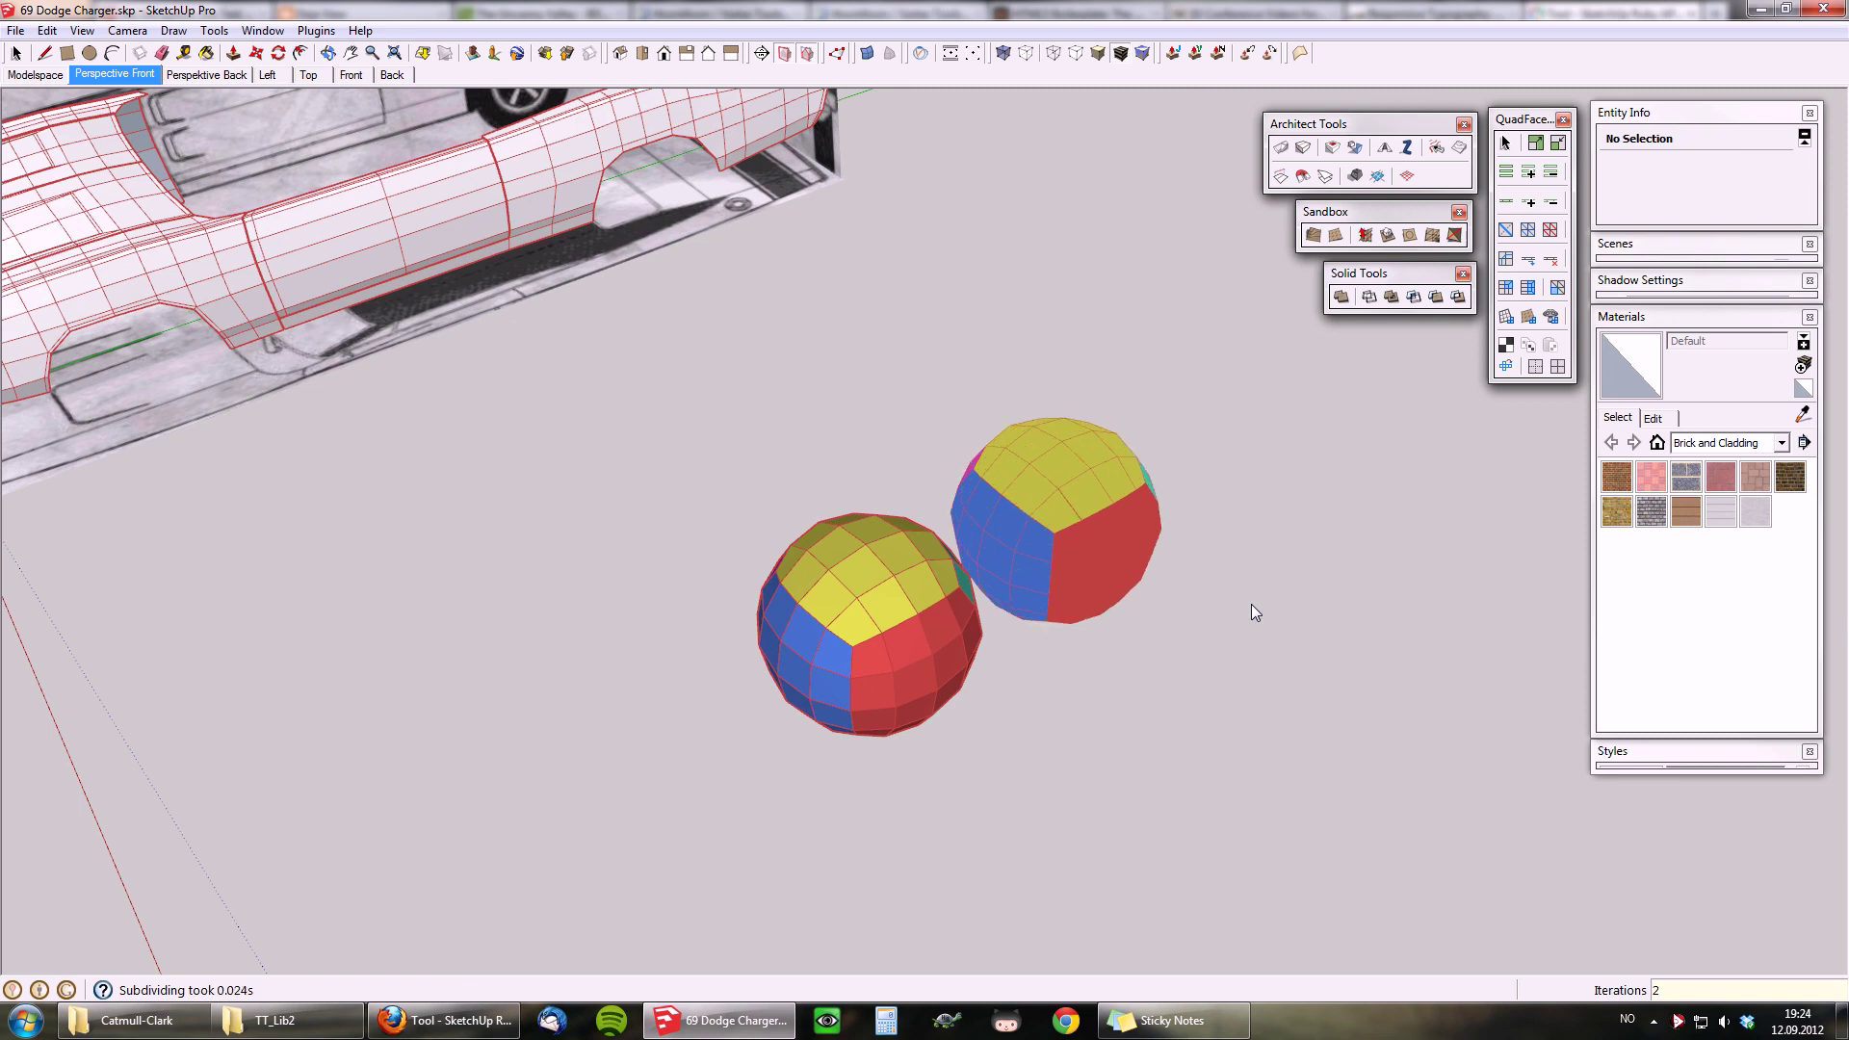
key(Escape)
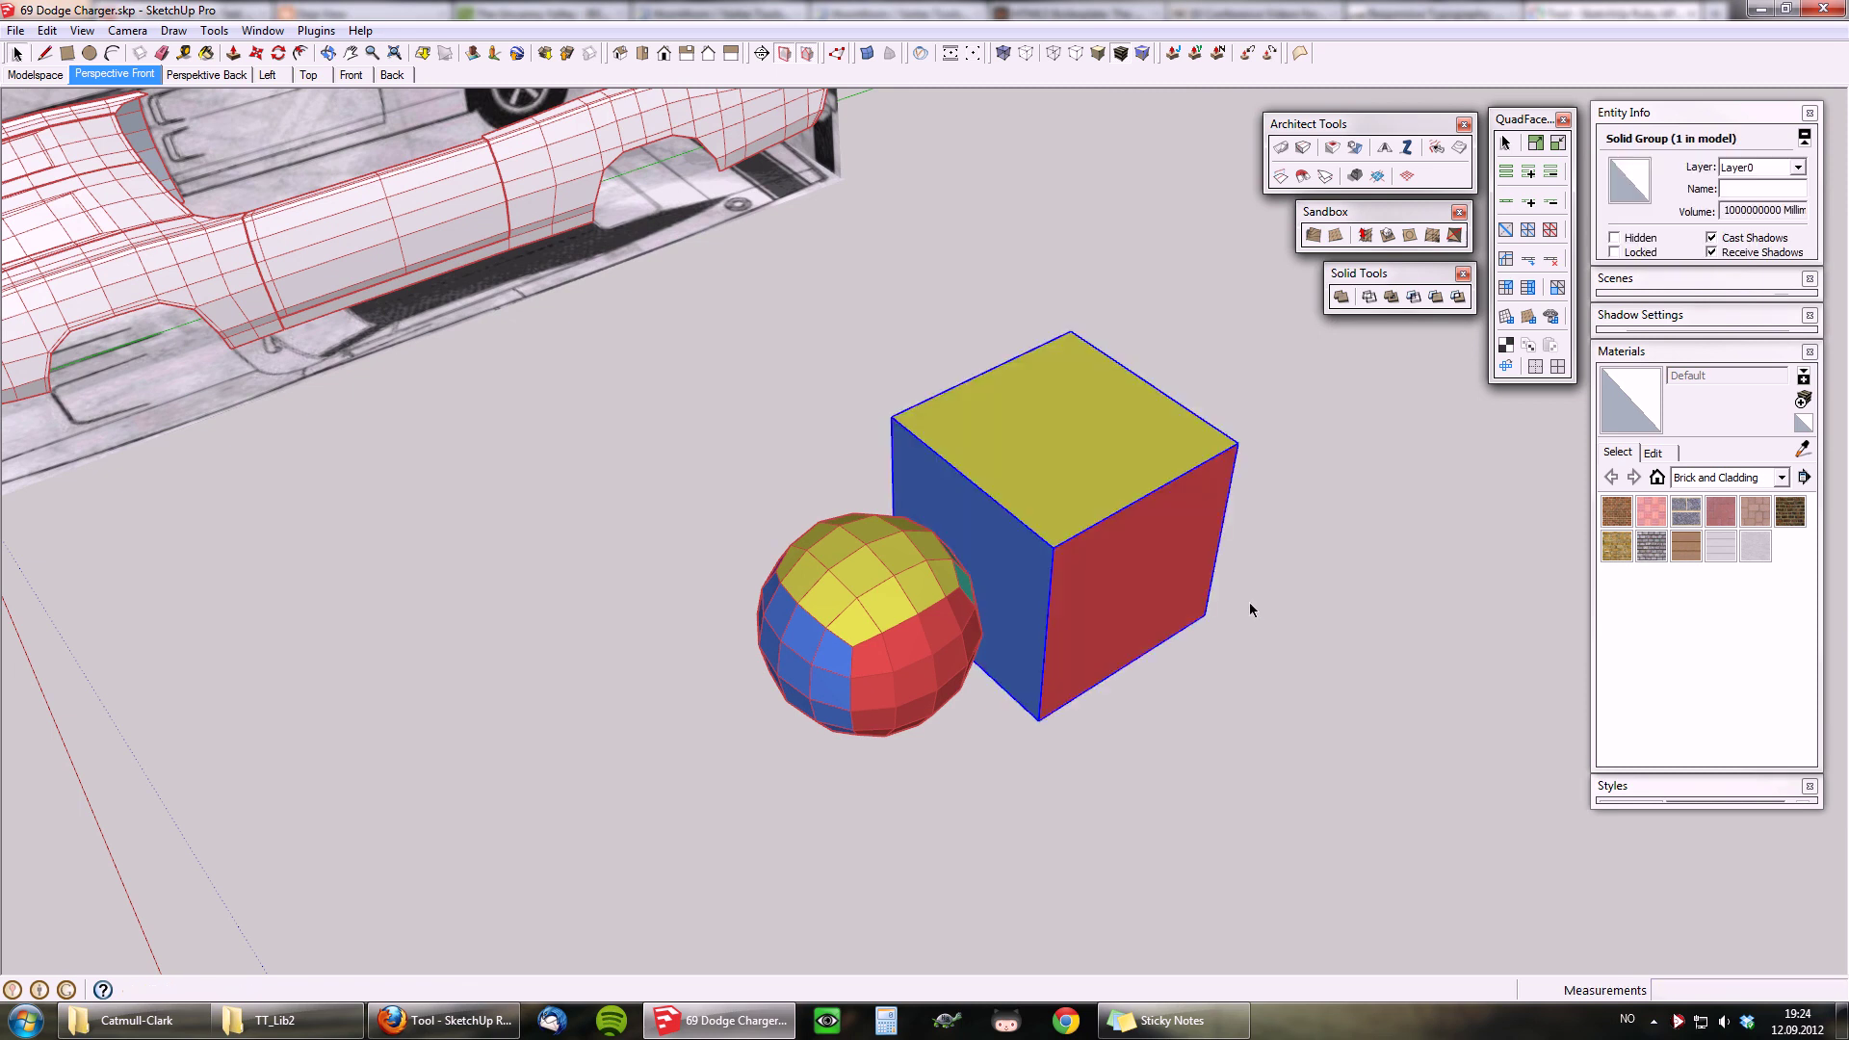
Step: Examine the car body's front fender, hood and wheel arch from several angles and distances
scroll(1249, 602, down, 3)
middle_drag(673, 519, 851, 520)
scroll(1141, 640, down, 2)
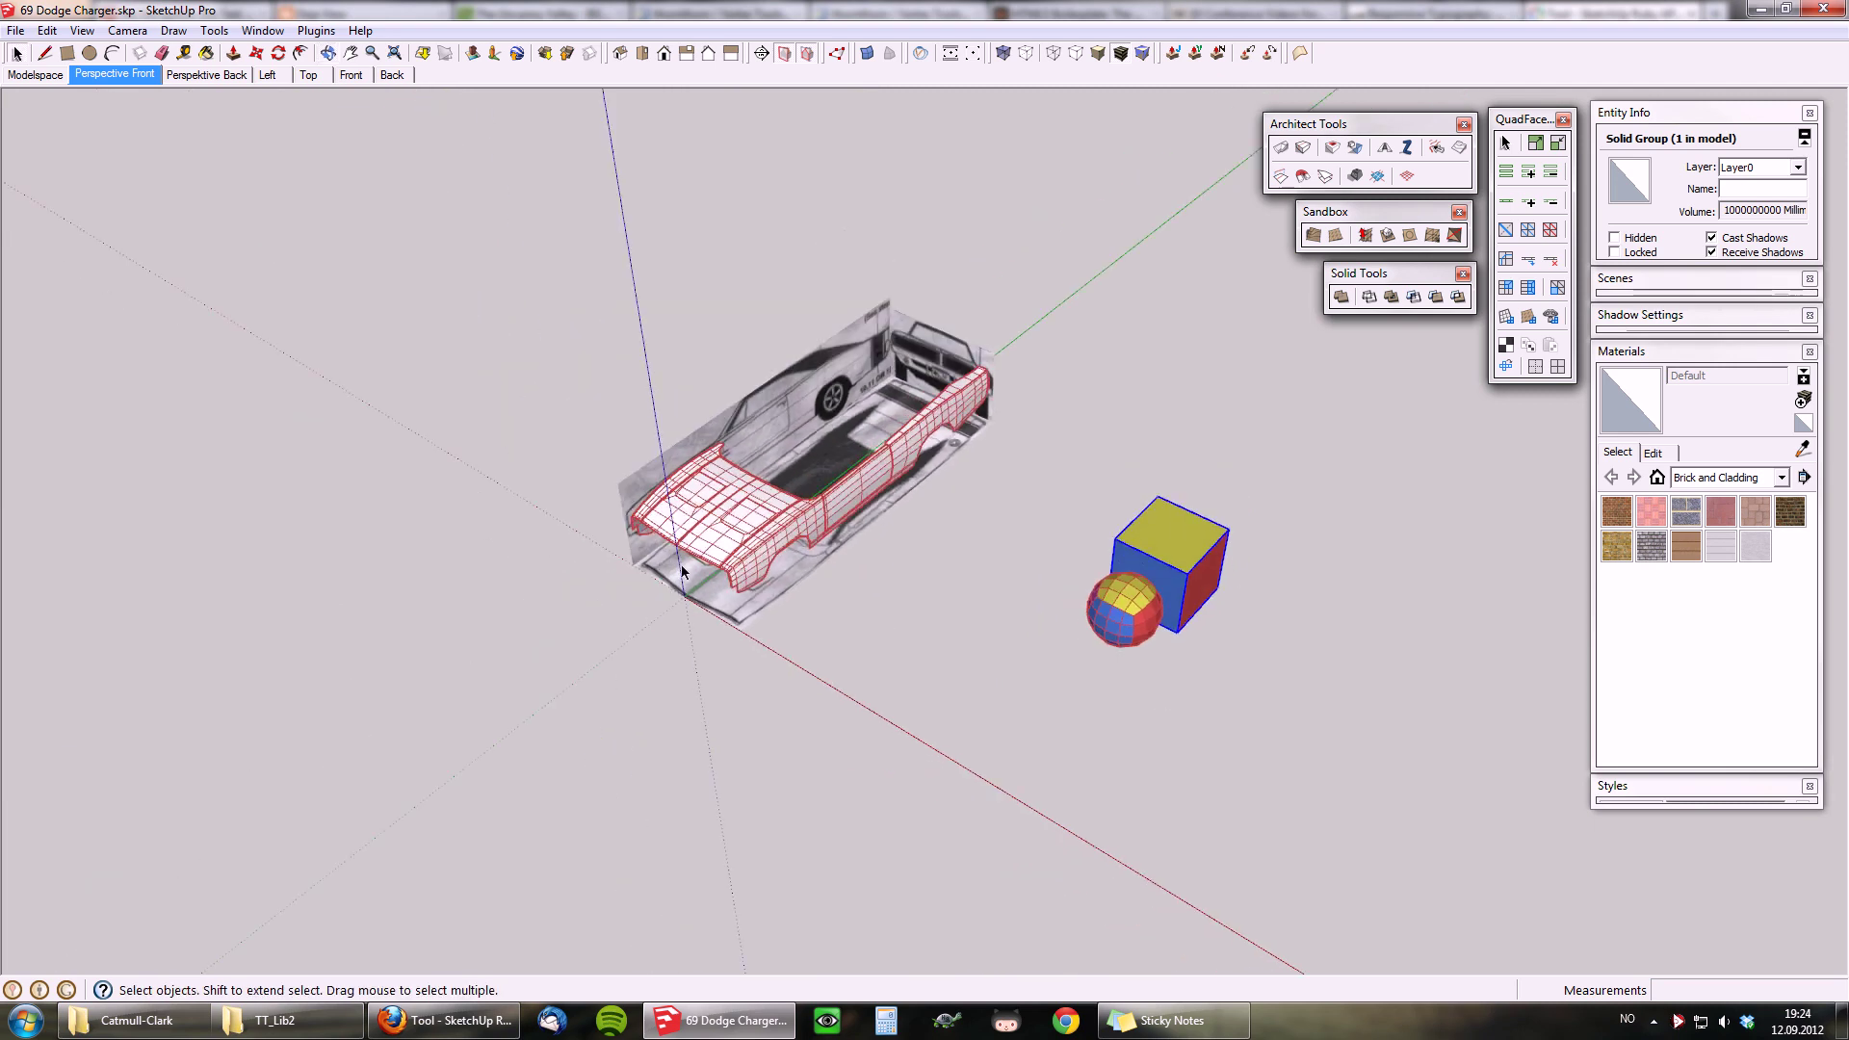
scroll(681, 568, up, 3)
middle_drag(895, 651, 603, 483)
scroll(602, 482, up, 3)
middle_drag(1048, 589, 990, 466)
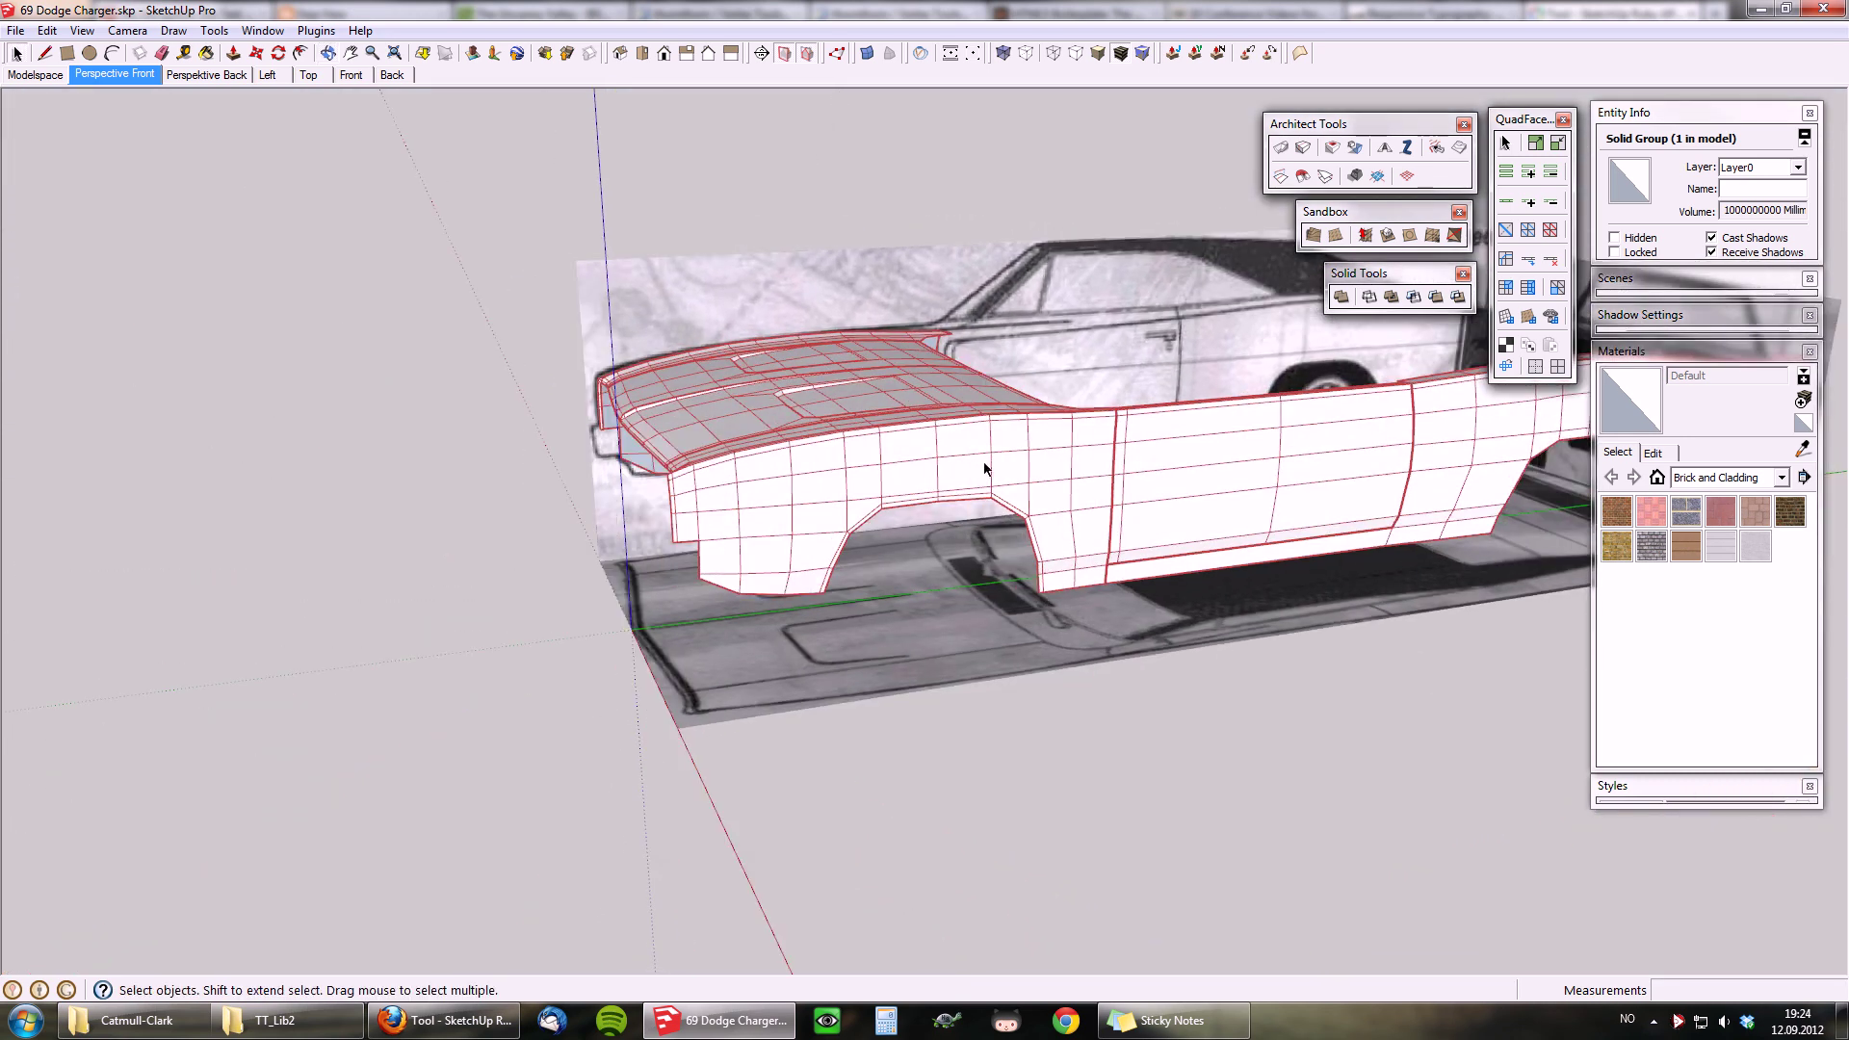
scroll(975, 459, up, 3)
middle_drag(776, 475, 770, 513)
scroll(771, 519, down, 3)
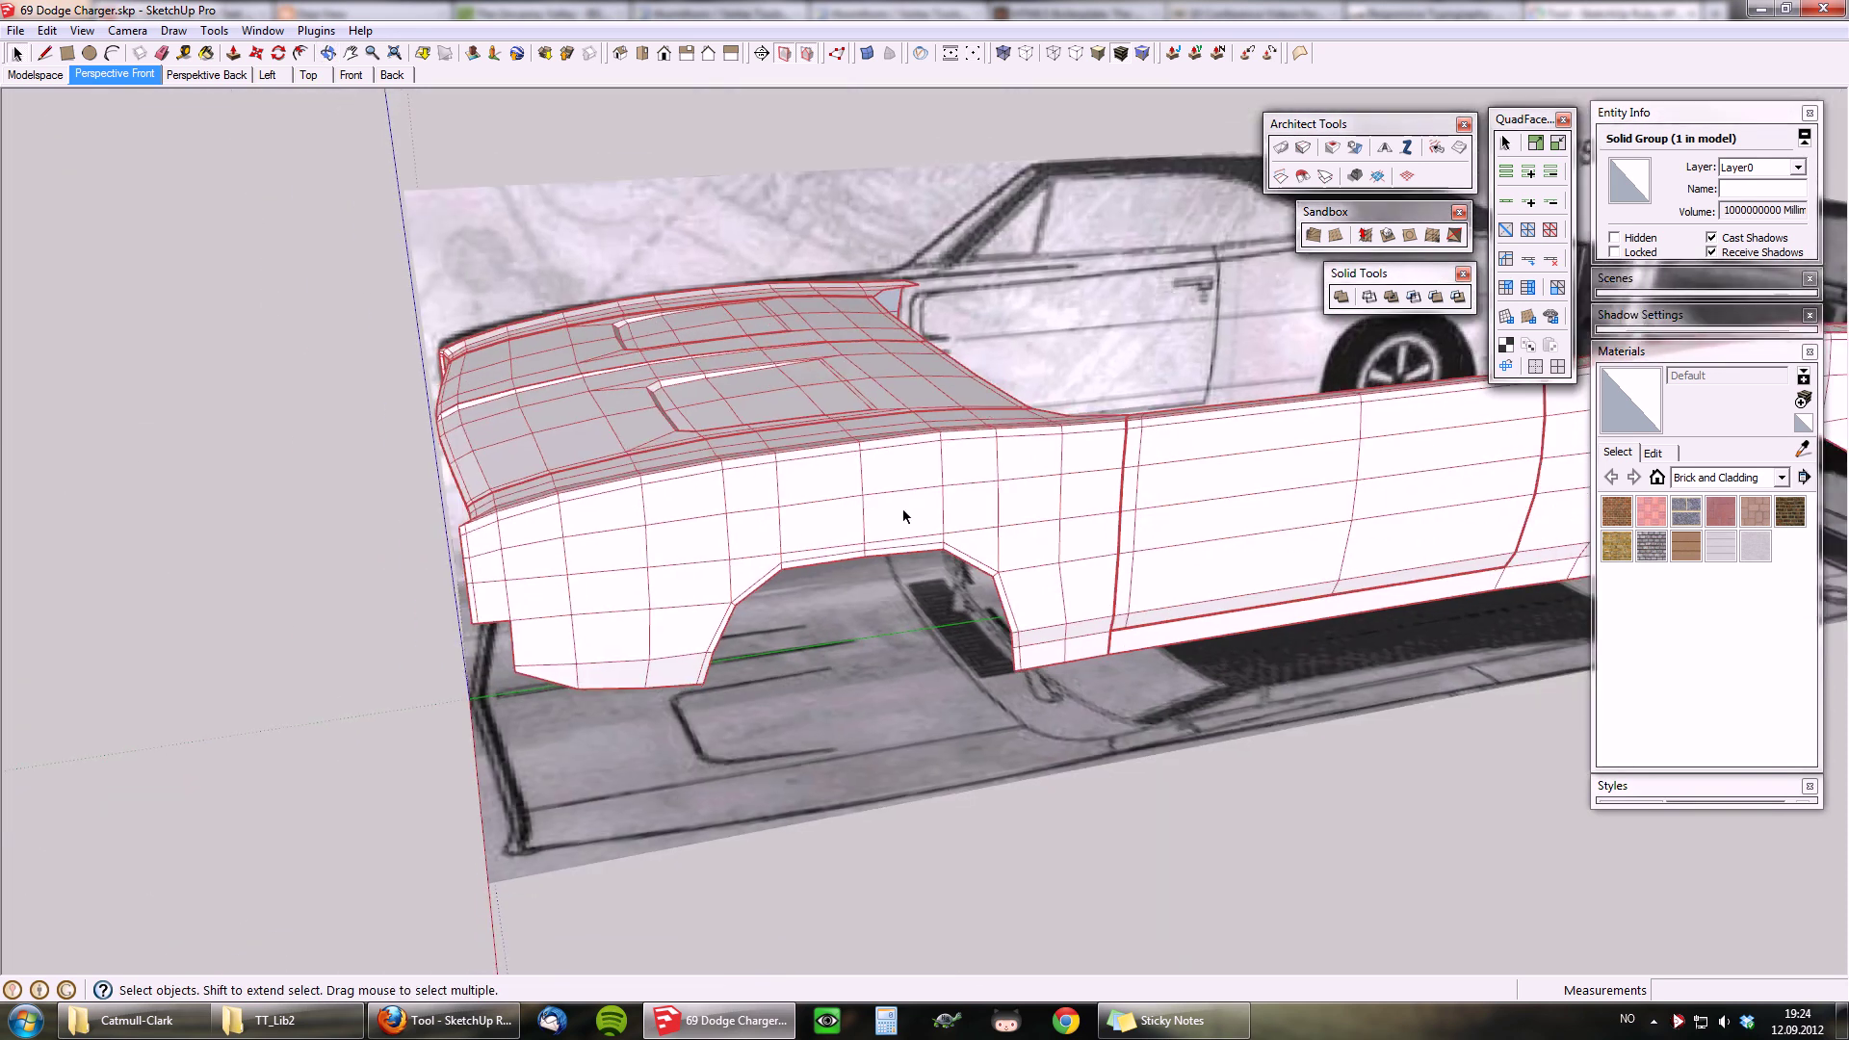
scroll(912, 520, down, 3)
Step: Select the Front Fender component and preview its subdivision with the Peek tool at 2 iterations and at 1 iteration
click(817, 438)
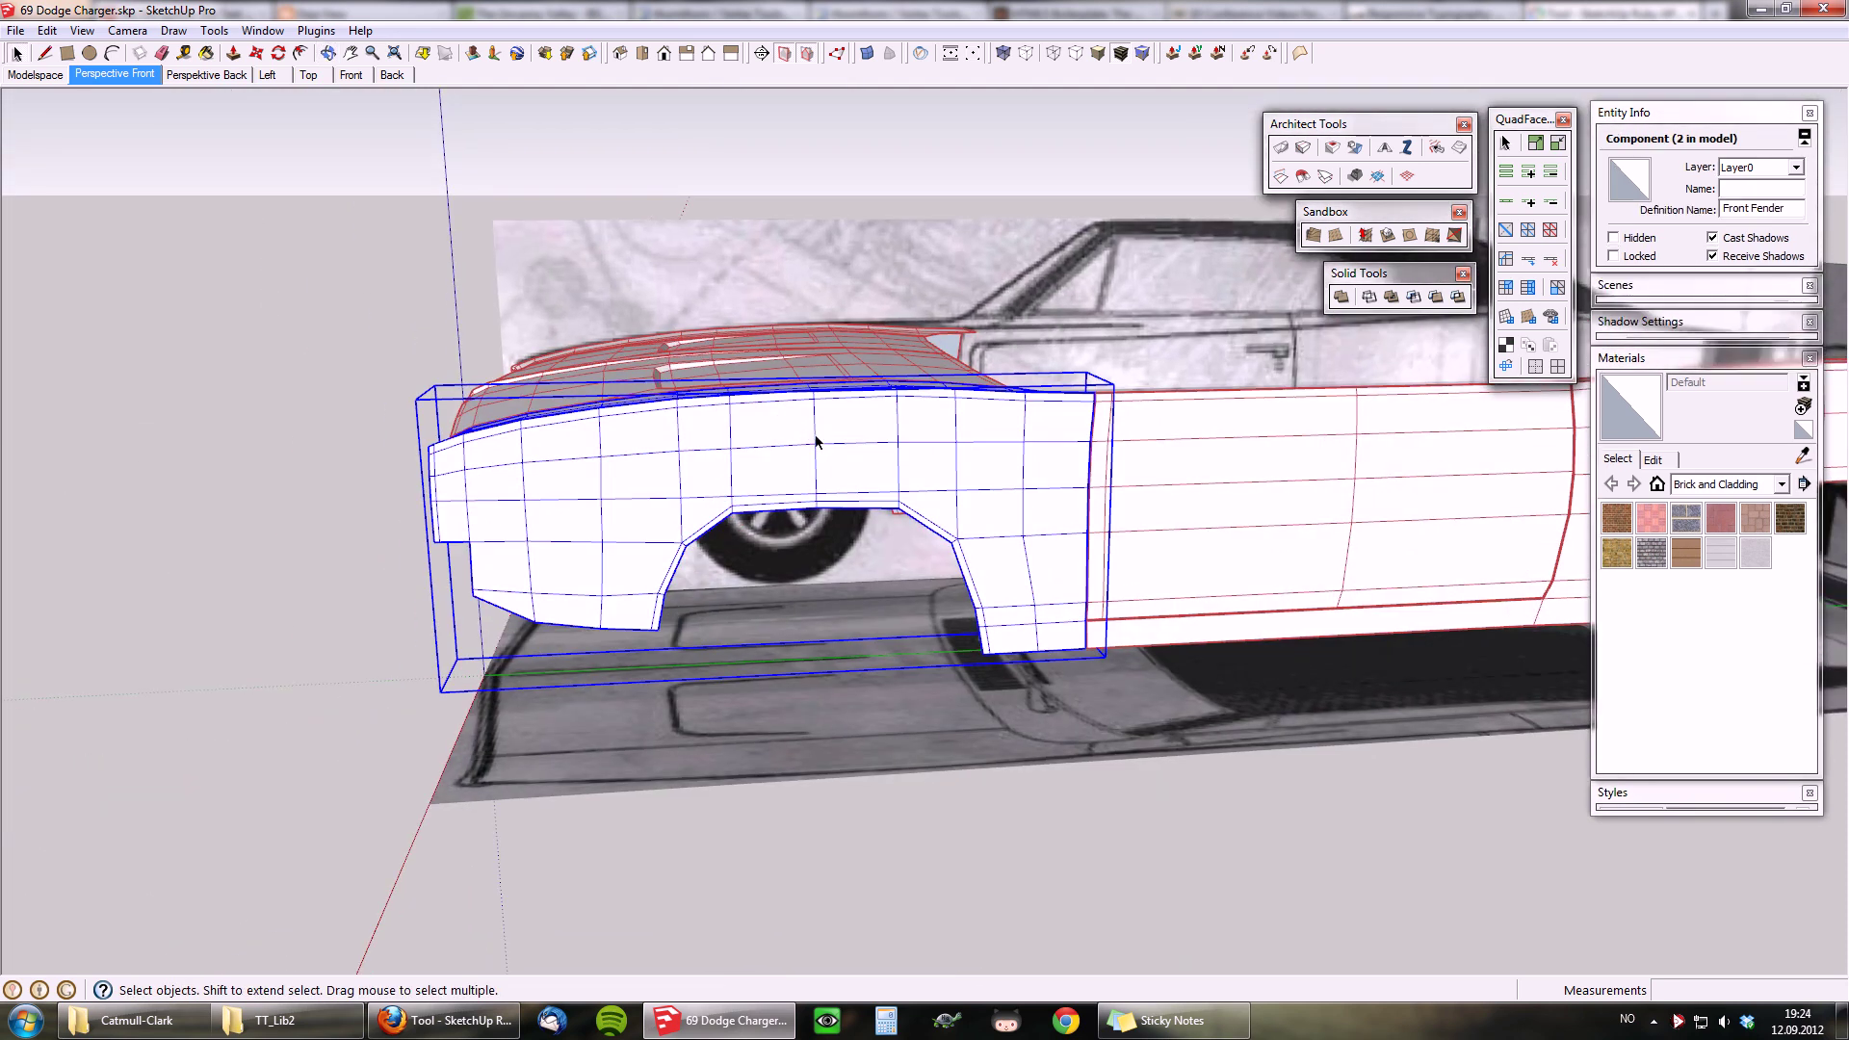
middle_drag(693, 462, 1095, 515)
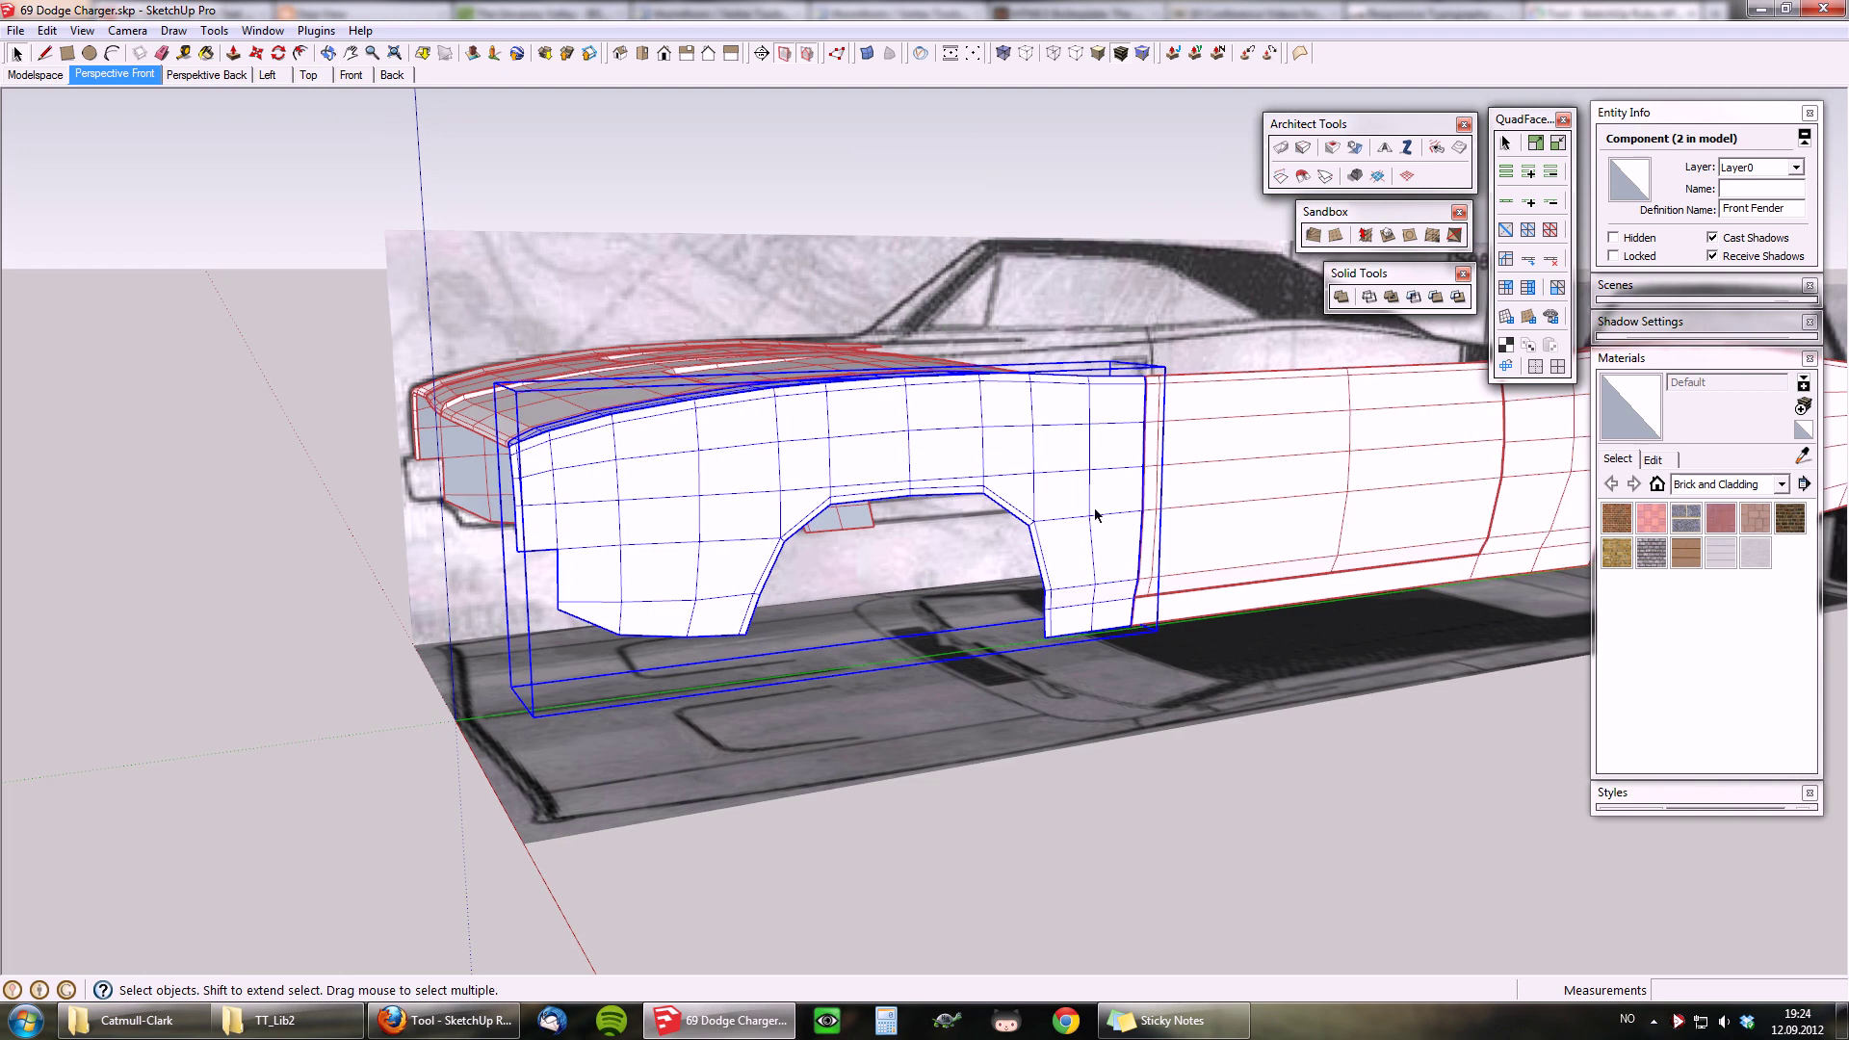
key(s)
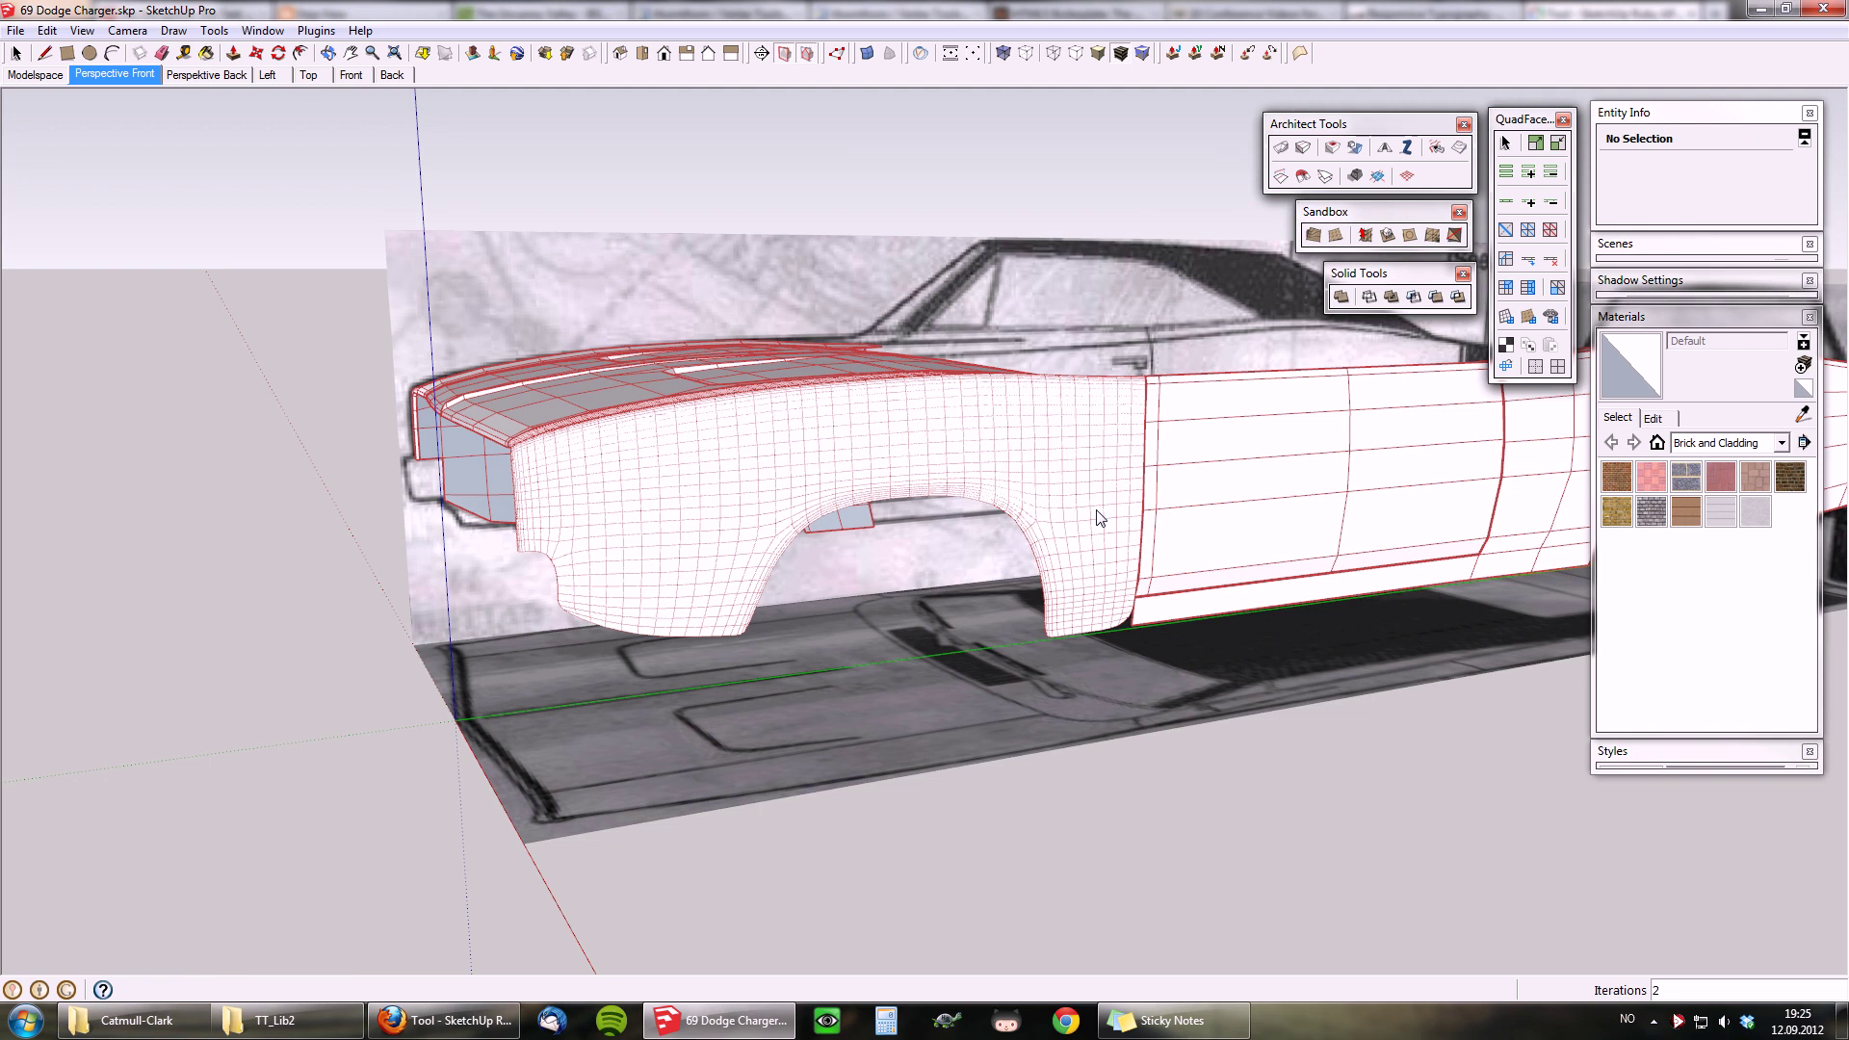
text(3)
key(Return)
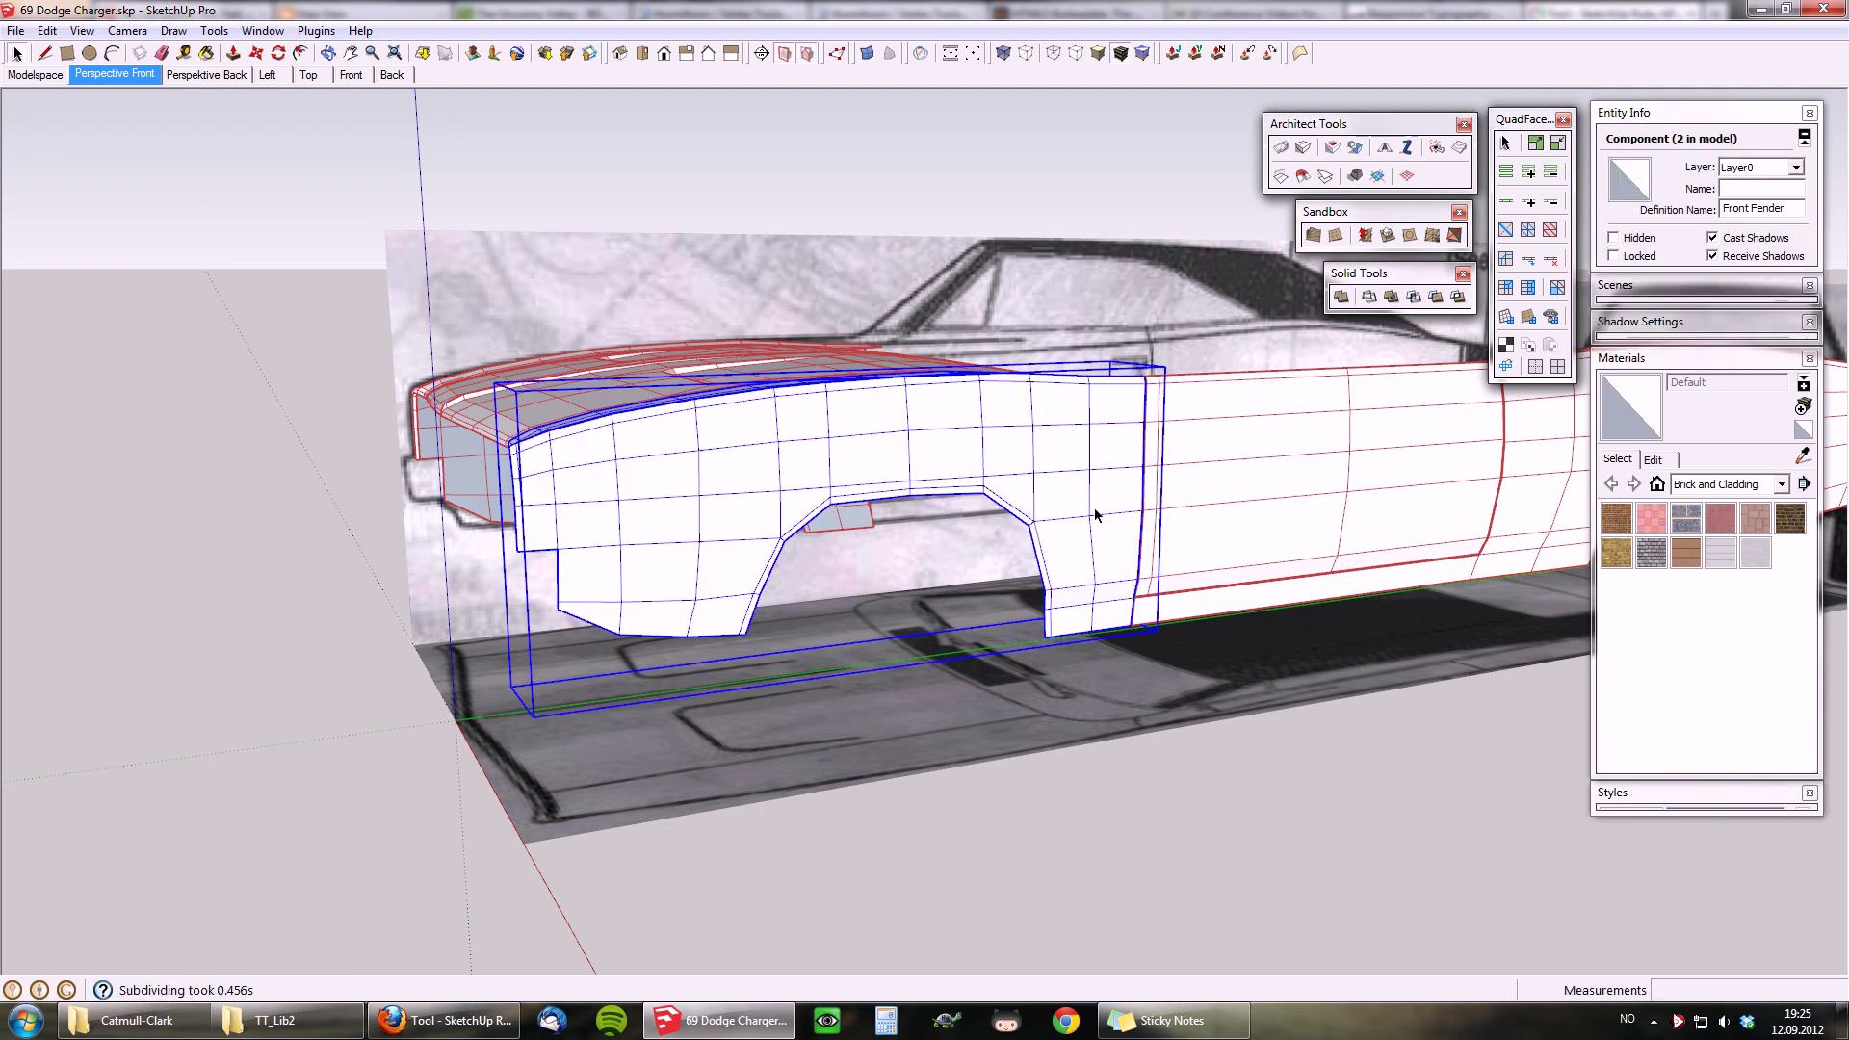
text(2)
key(Return)
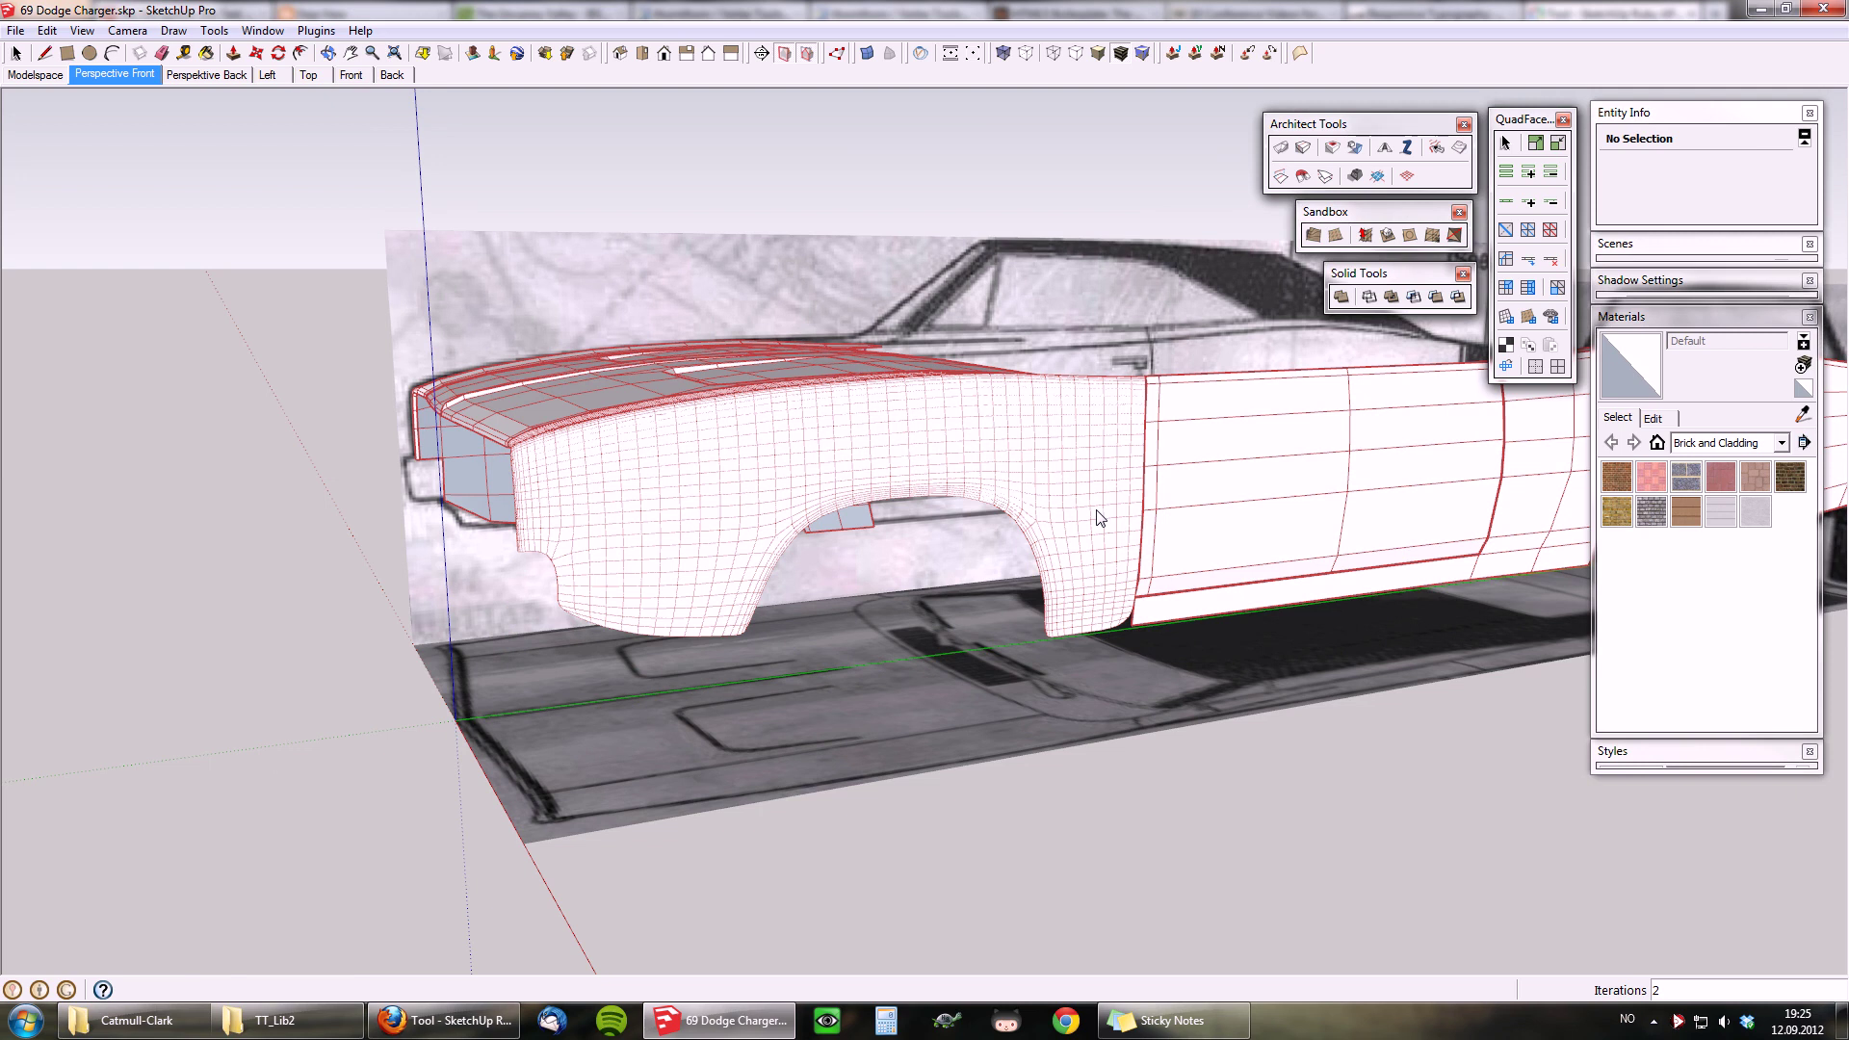
text(1)
key(Return)
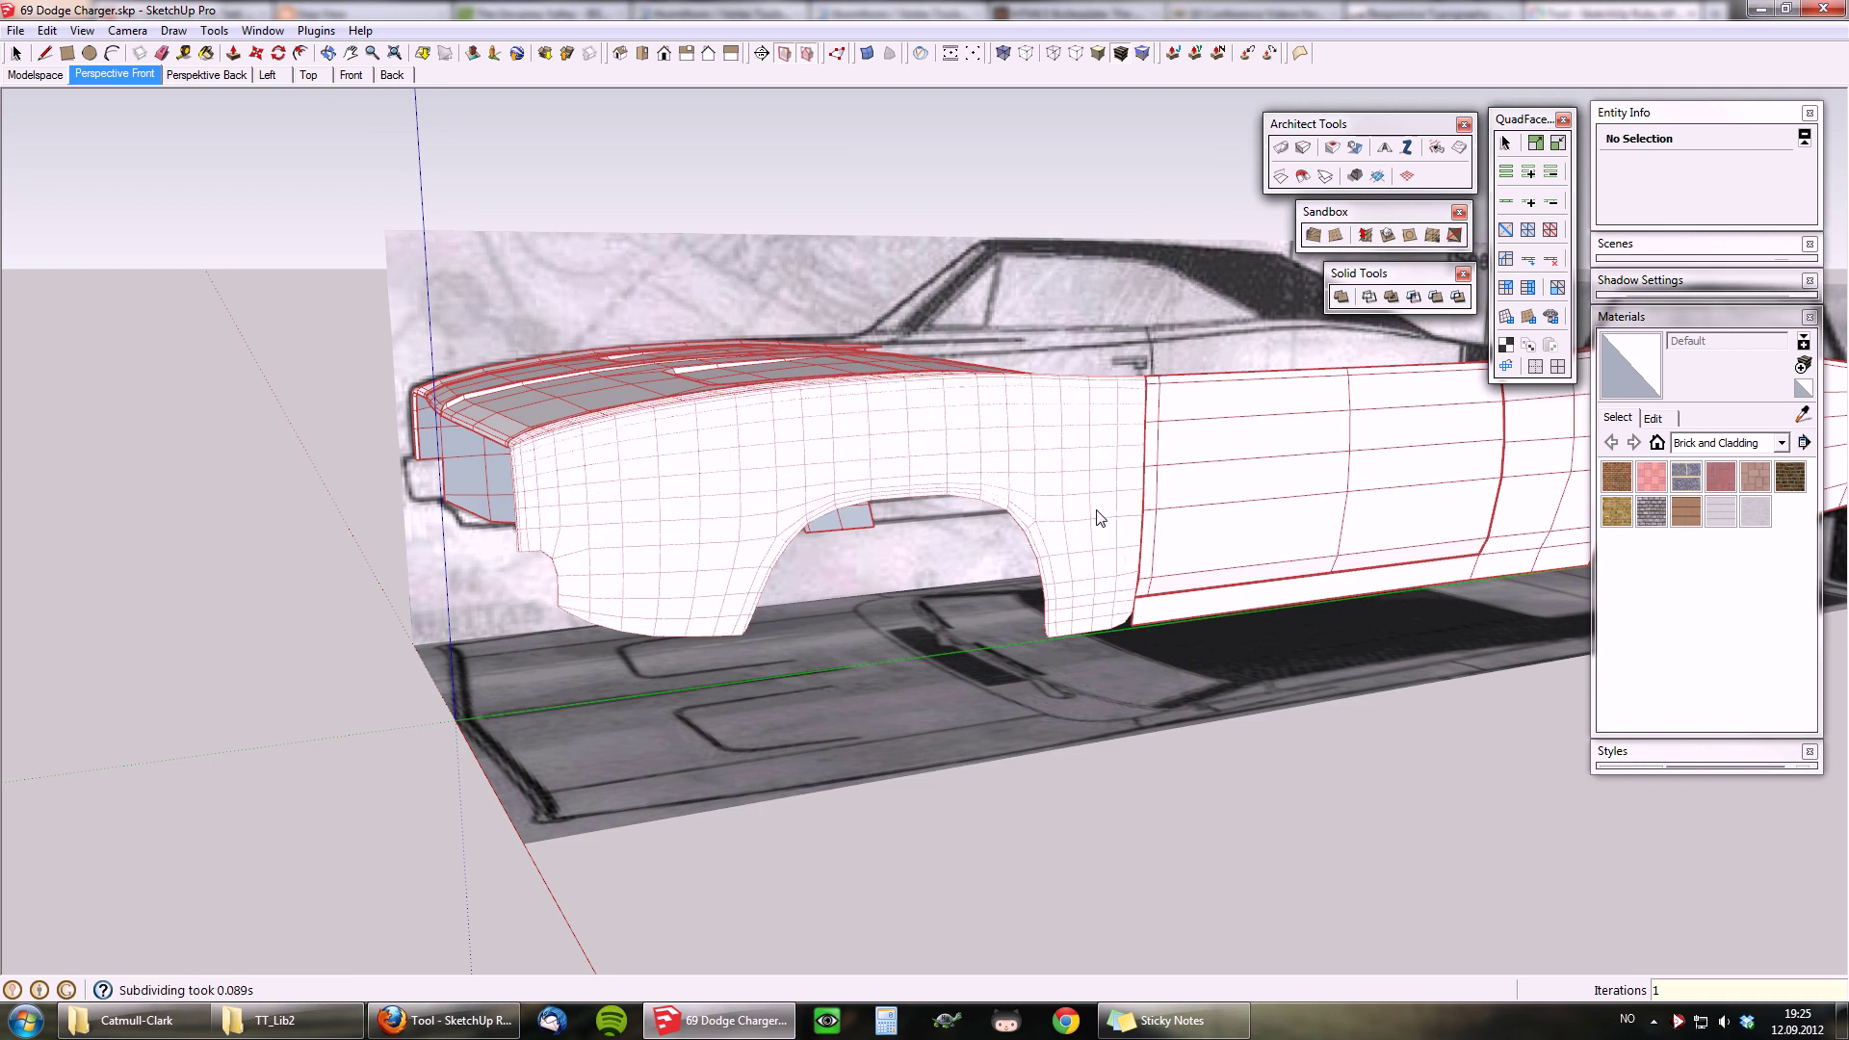
Step: Compare the front fender's control mesh with its subdivided preview at 1 iteration by toggling Peek from two viewing angles
key(ctrl+z)
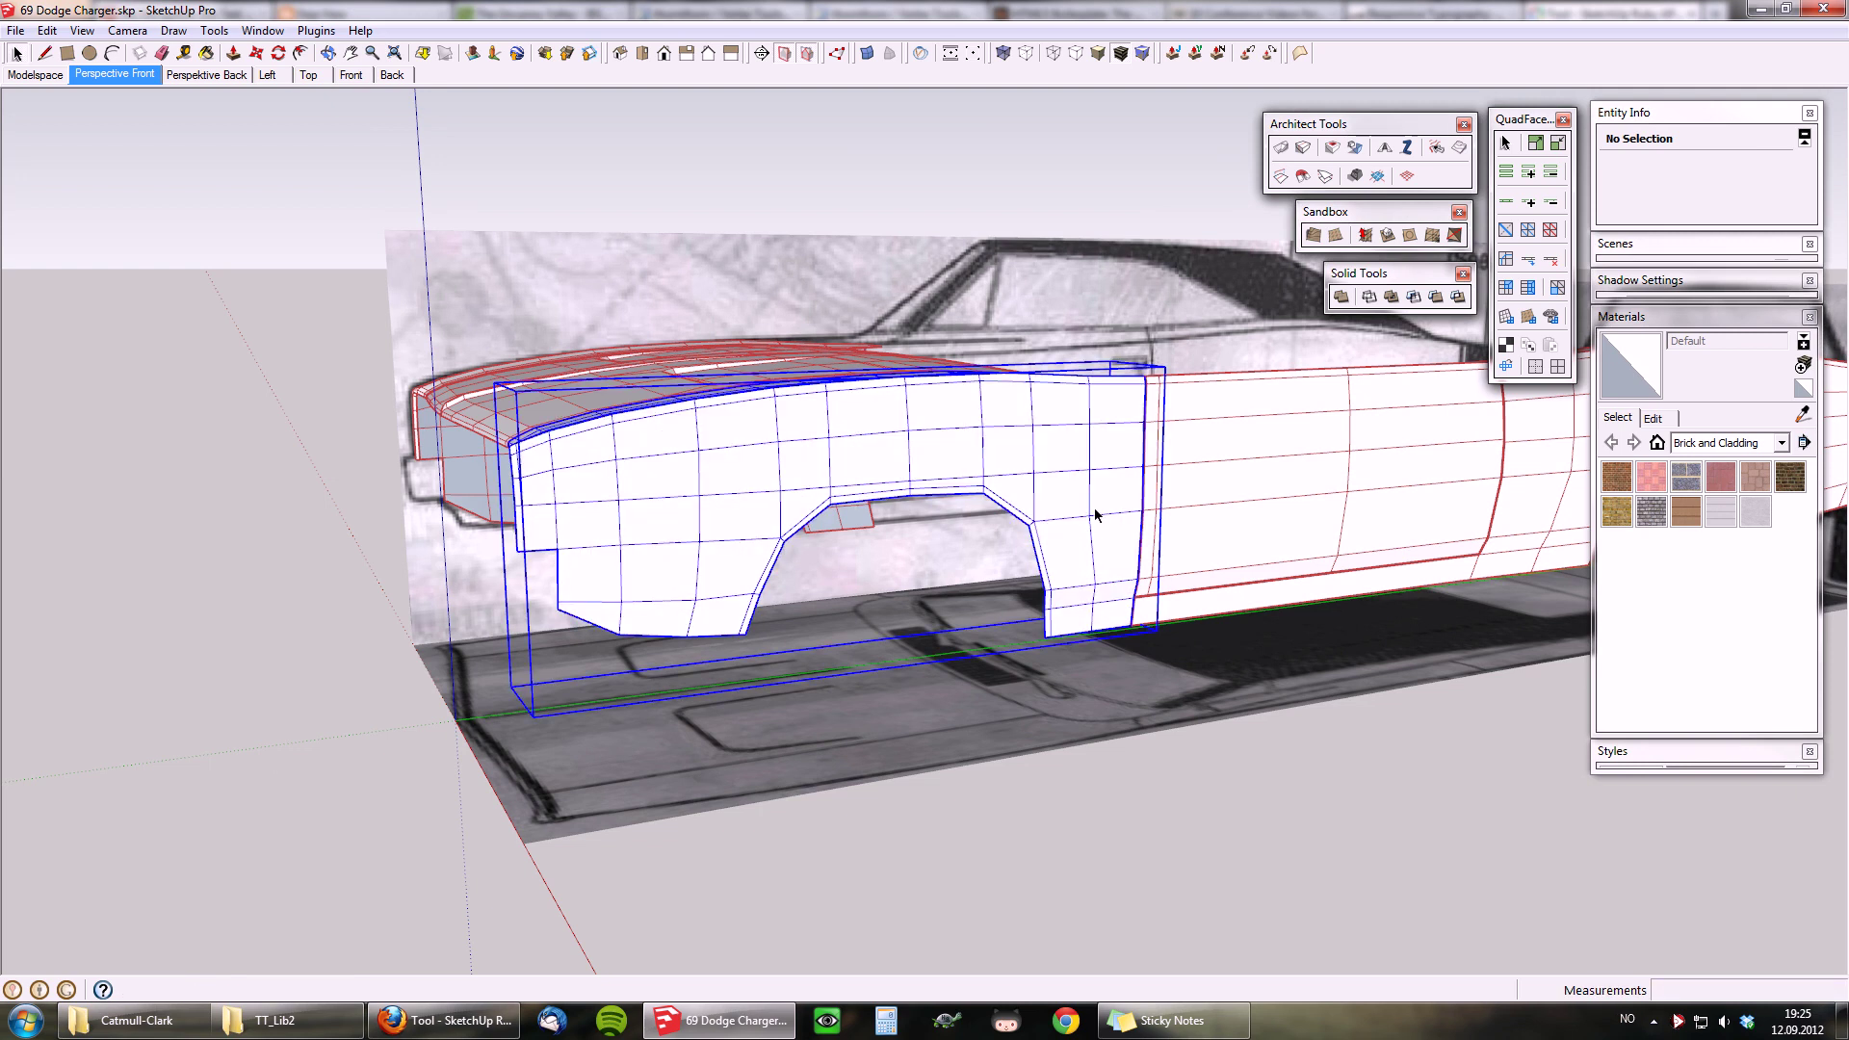
key(ctrl+y)
key(ctrl+z)
middle_drag(799, 471, 566, 463)
key(ctrl+y)
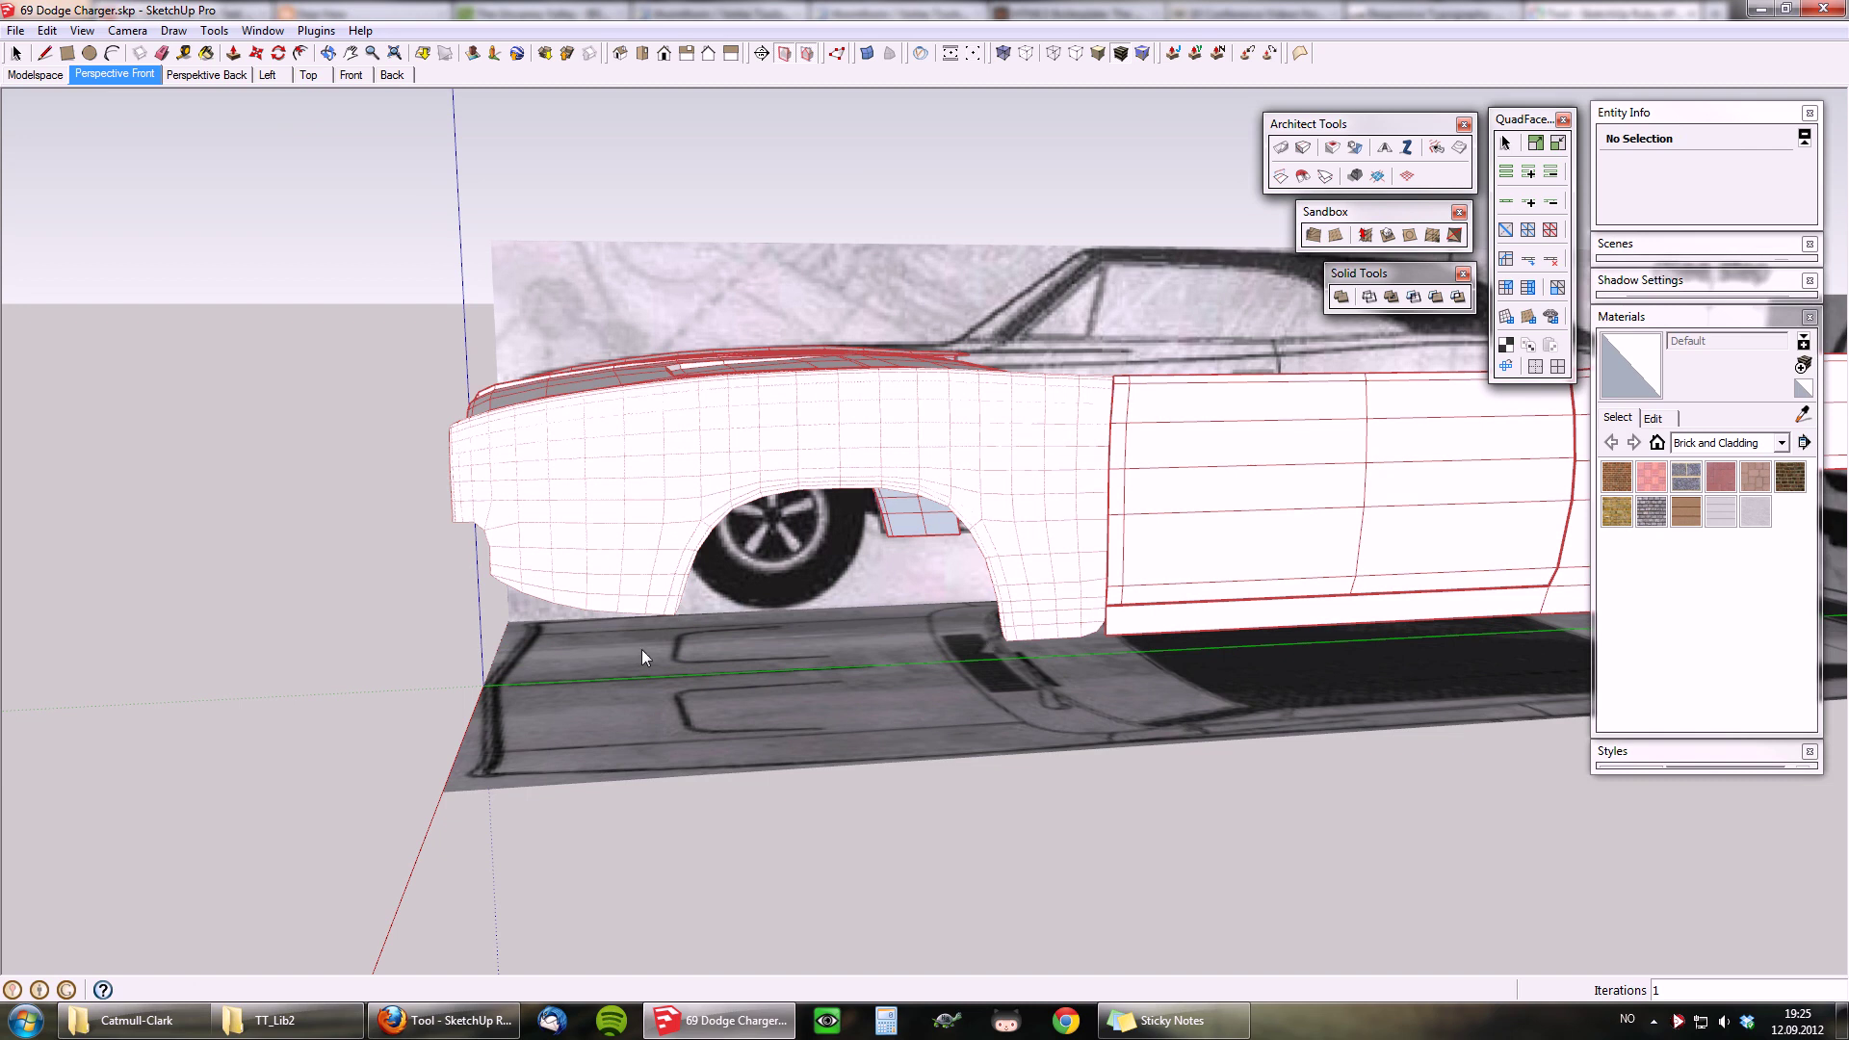
click(610, 590)
Step: Preview the subdivision of the rear fender and the door with the Peek tool at 1 iteration, then end the preview
middle_drag(610, 590, 498, 450)
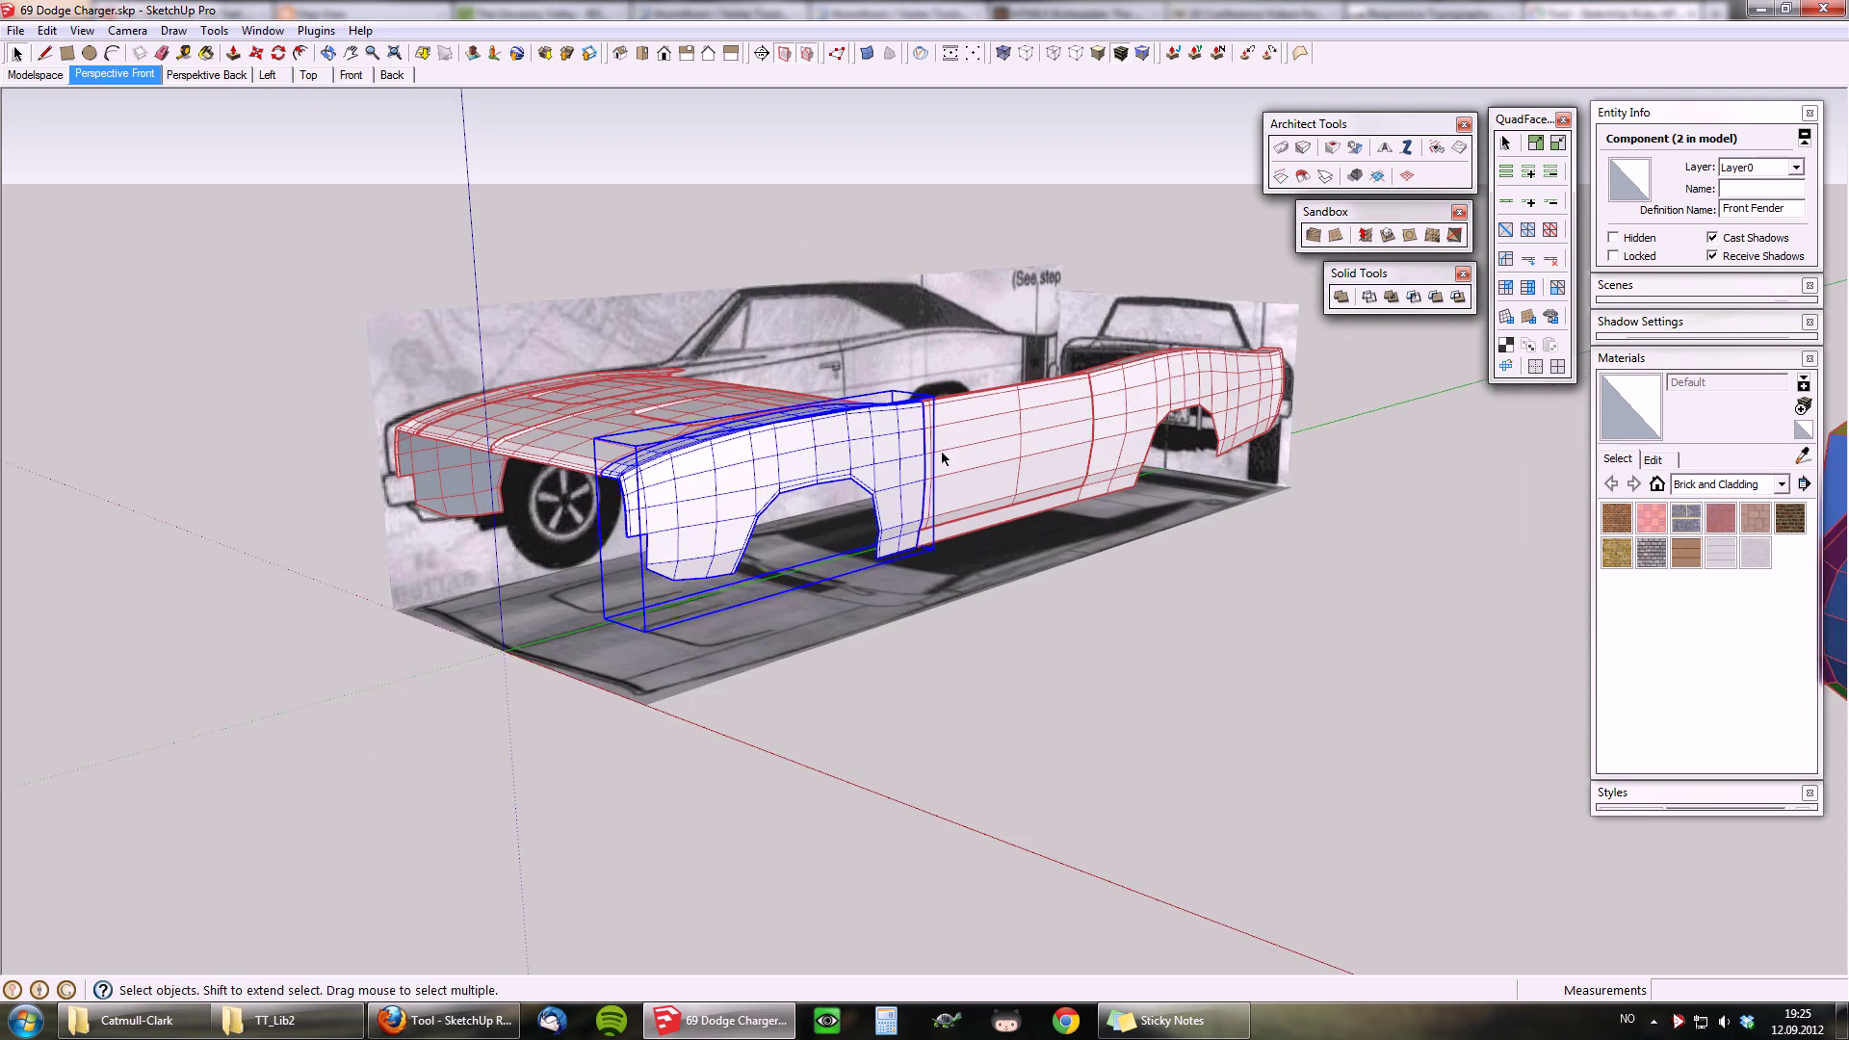
shift+middle_drag(1419, 407, 1230, 434)
scroll(1230, 434, up, 3)
click(1197, 419)
key(s)
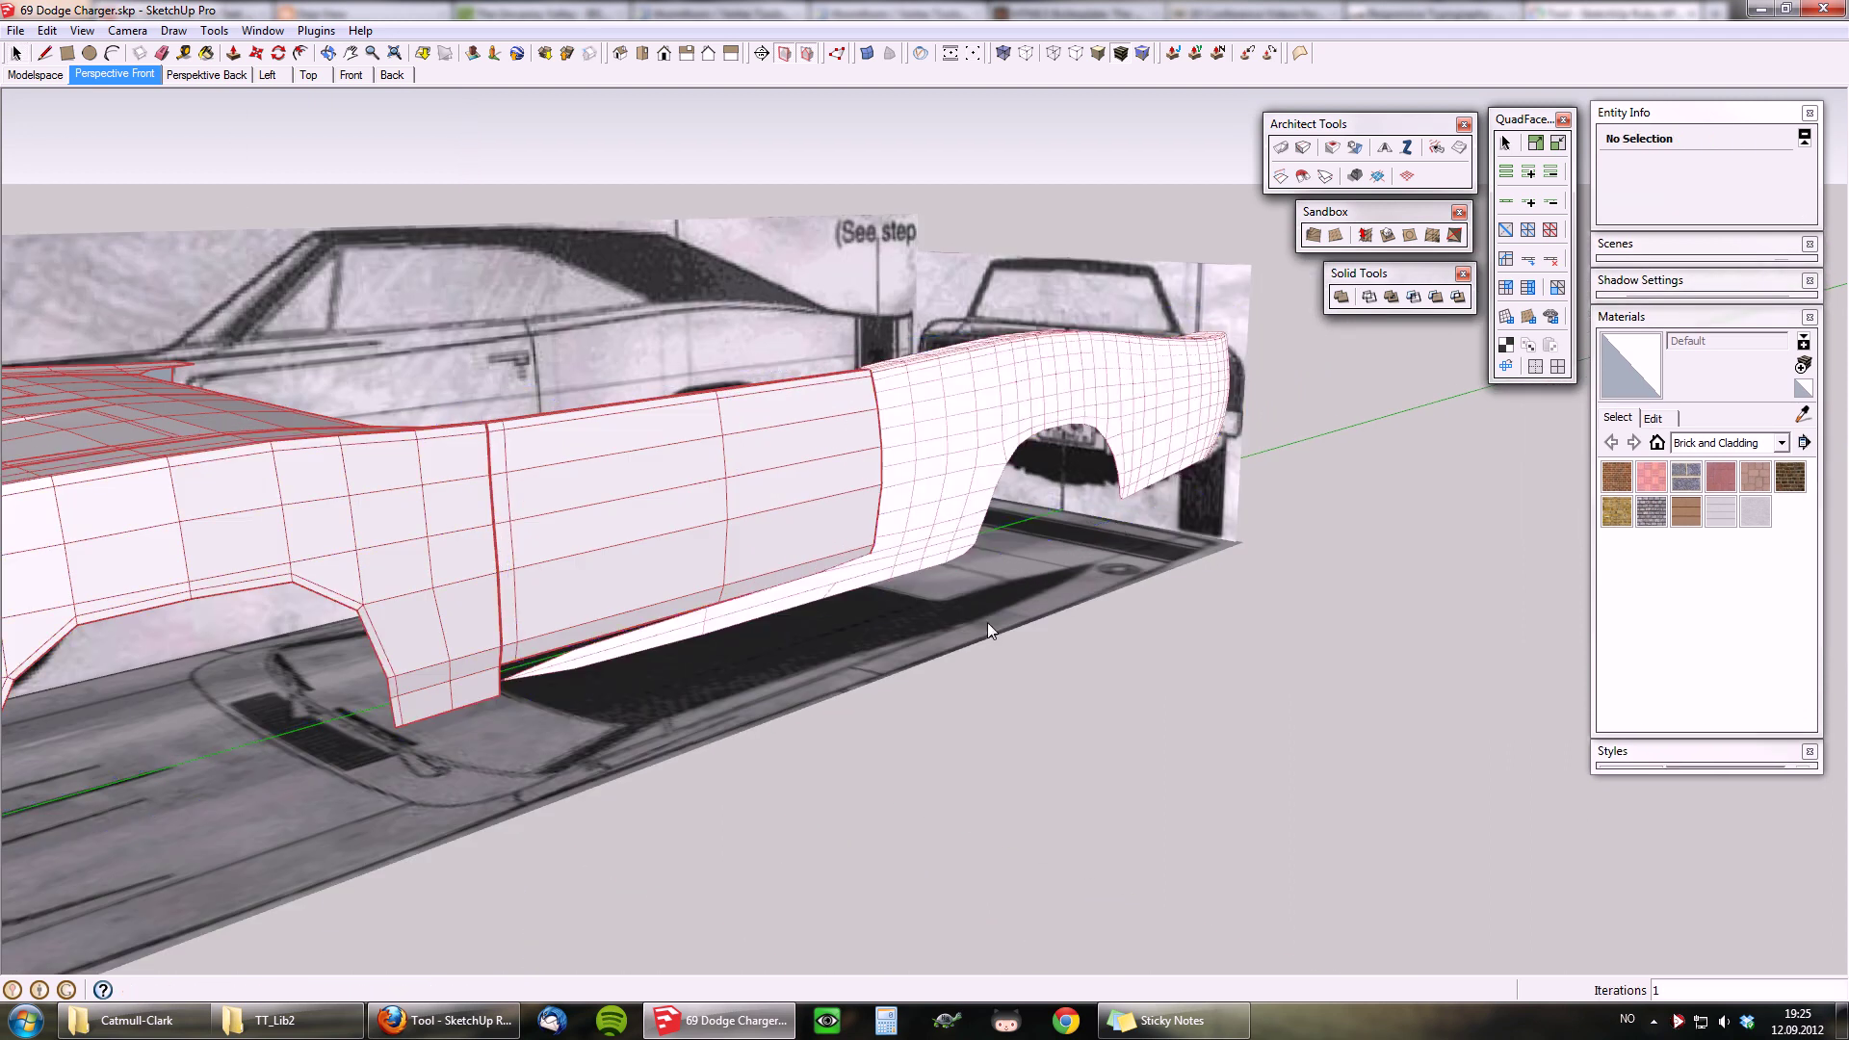
click(760, 456)
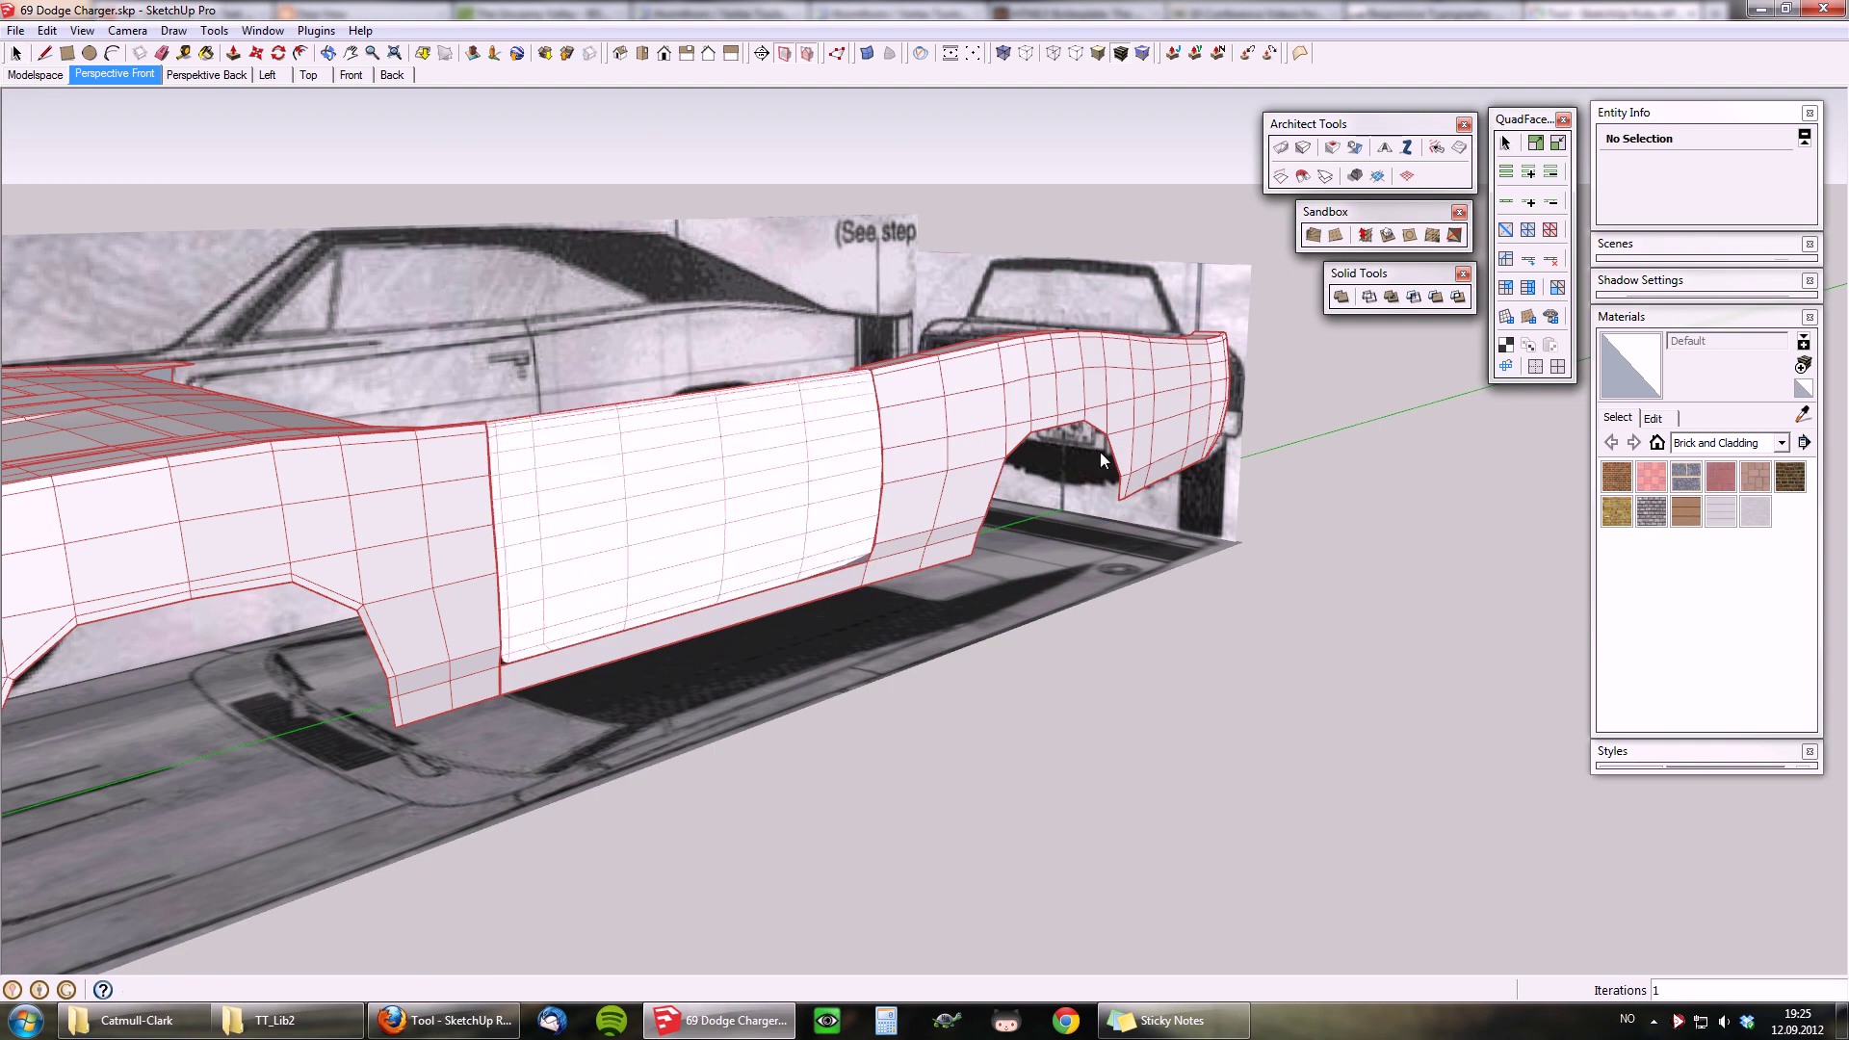
key(space)
Step: Select the hood half with the scoop beside the front fender and preview its subdivision at 1 iteration
scroll(1183, 441, down, 6)
middle_drag(785, 638, 896, 847)
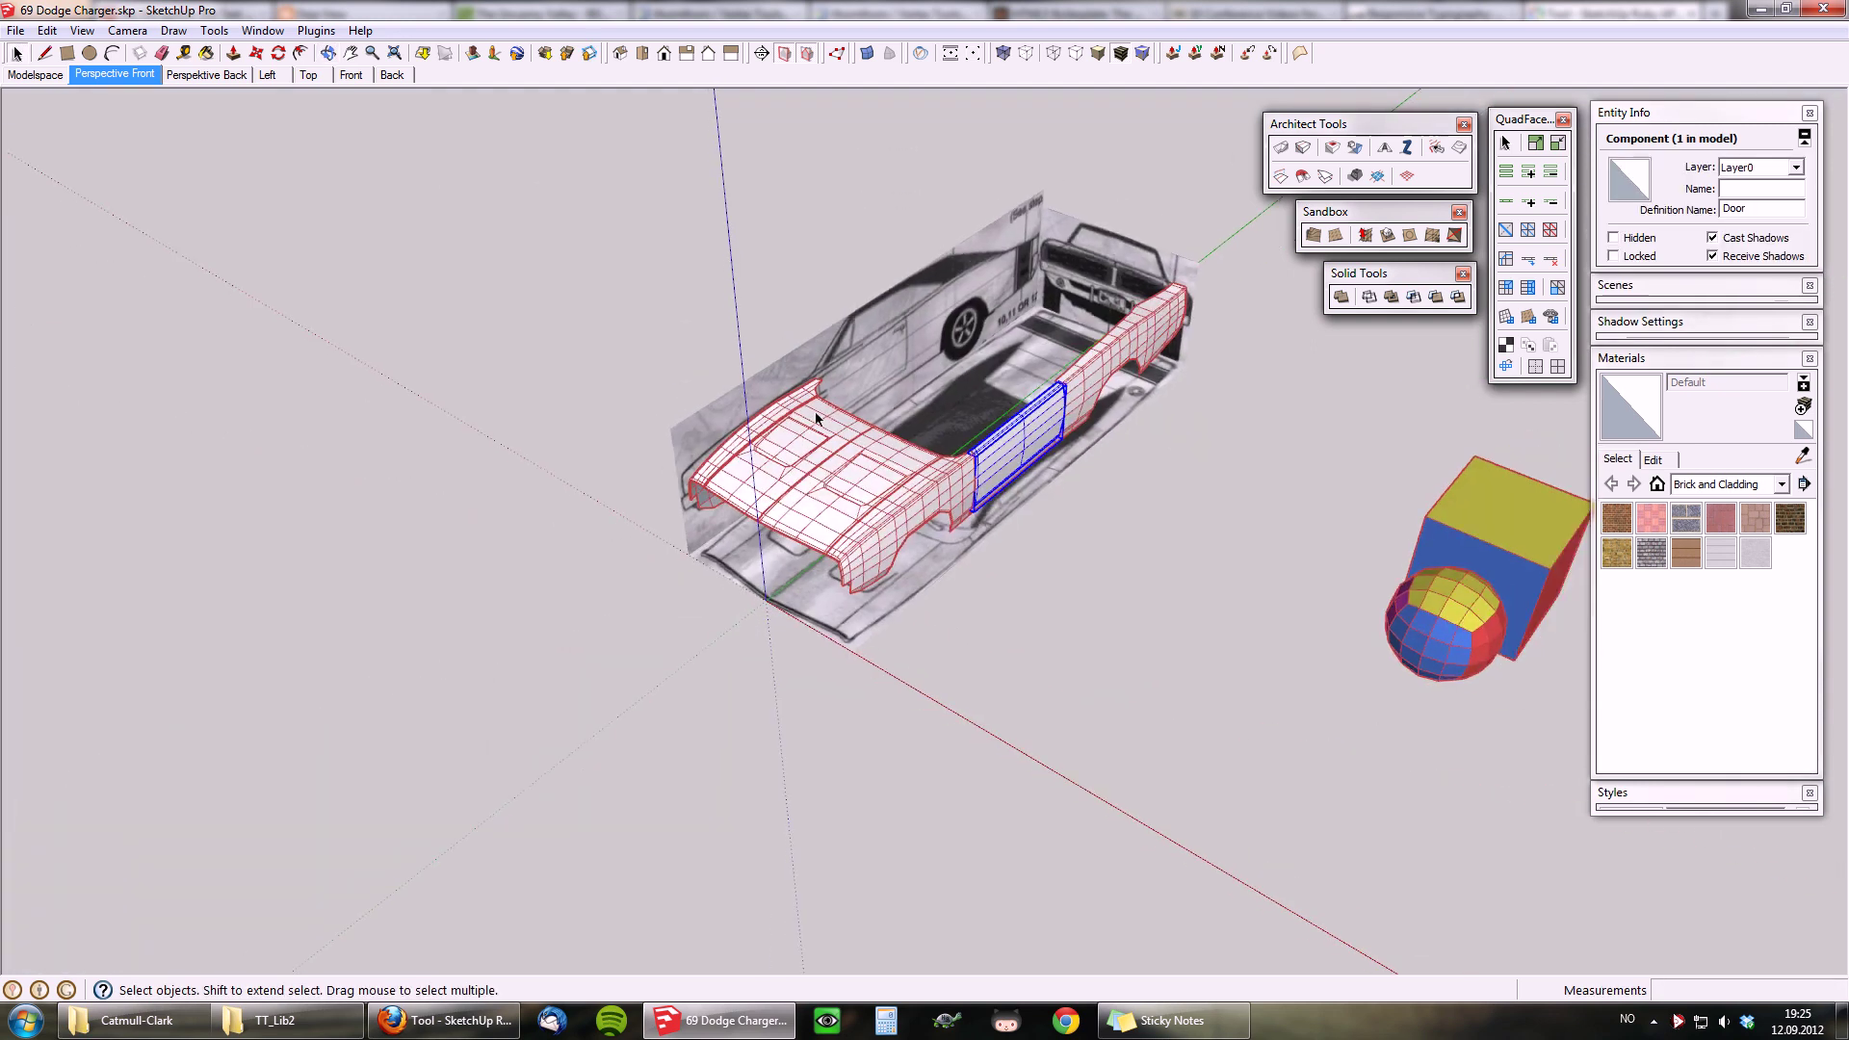
scroll(818, 423, up, 6)
scroll(812, 598, up, 2)
click(811, 598)
key(s)
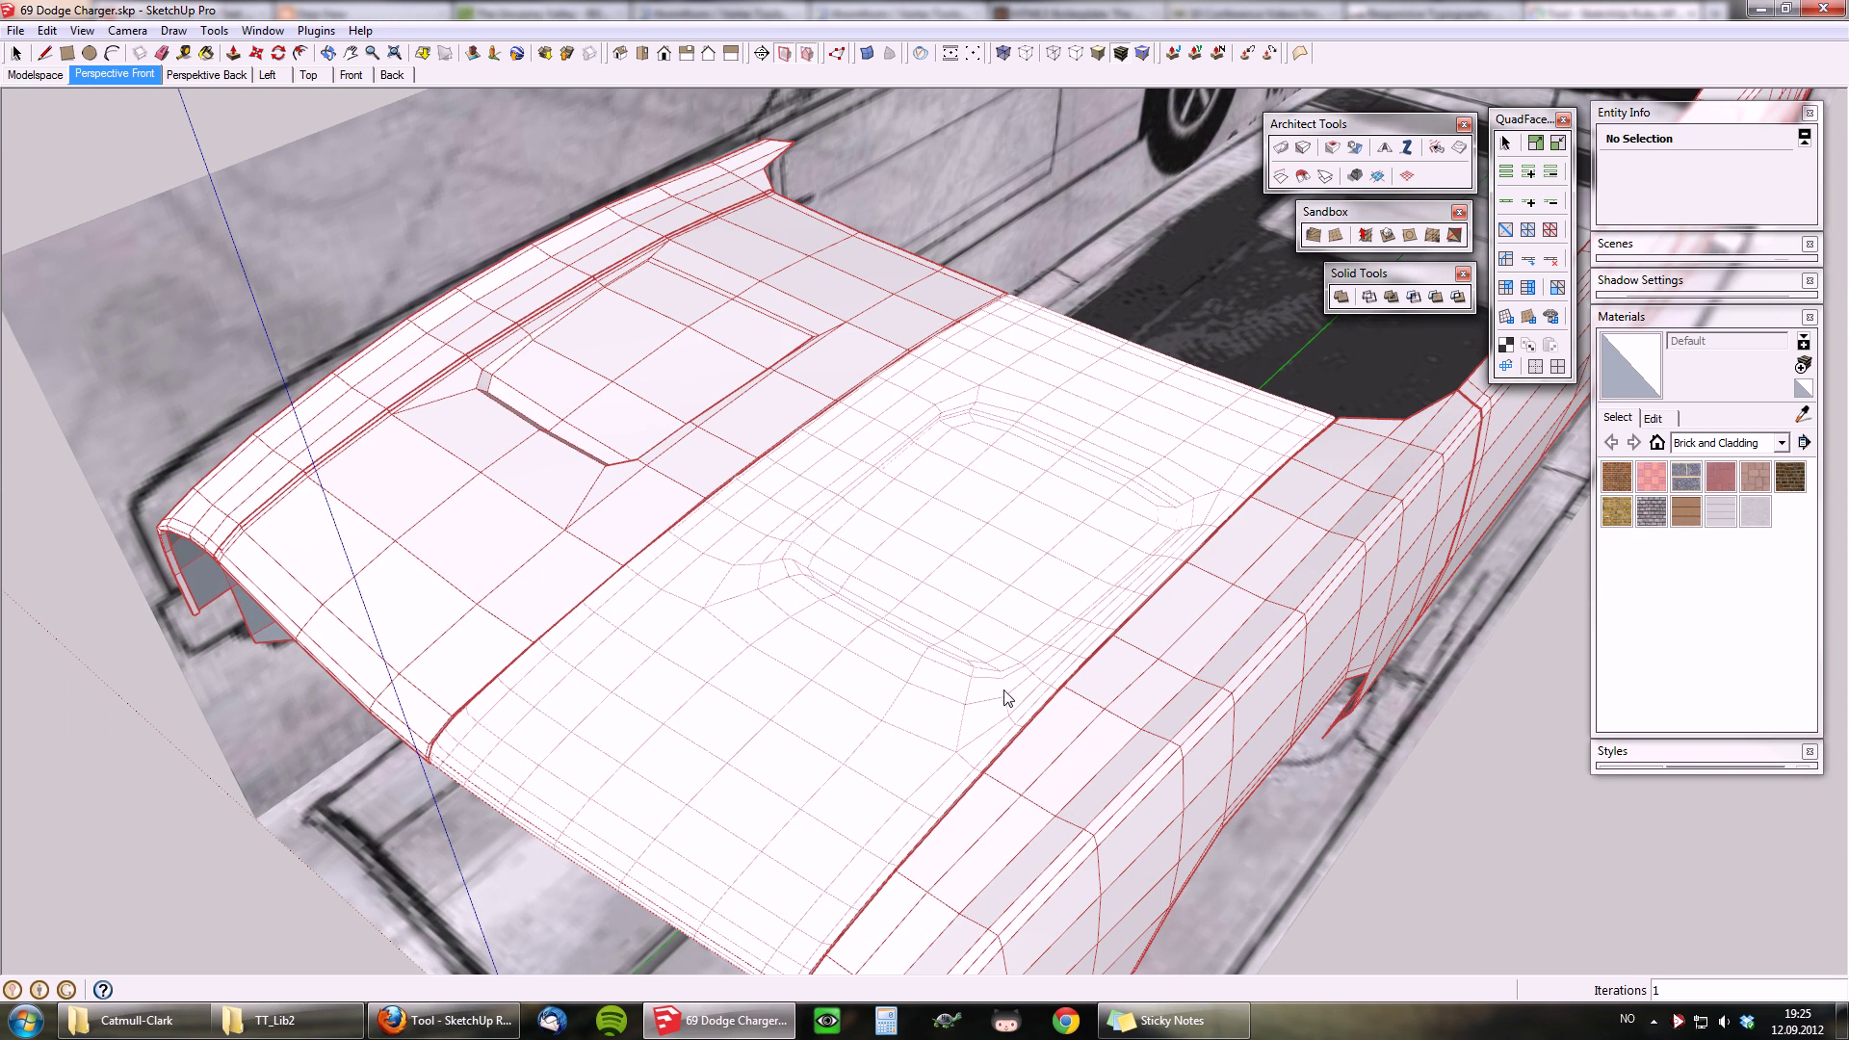
key(space)
Step: Select all six car body components together: both front fenders, both hood halves, the door and the rear fender
click(1040, 751)
mouse_move(1040, 751)
middle_down()
mouse_move(710, 488)
mouse_move(669, 513)
mouse_move(930, 537)
middle_up()
middle_drag(800, 549, 1031, 672)
scroll(823, 552, down, 3)
scroll(686, 567, up, 3)
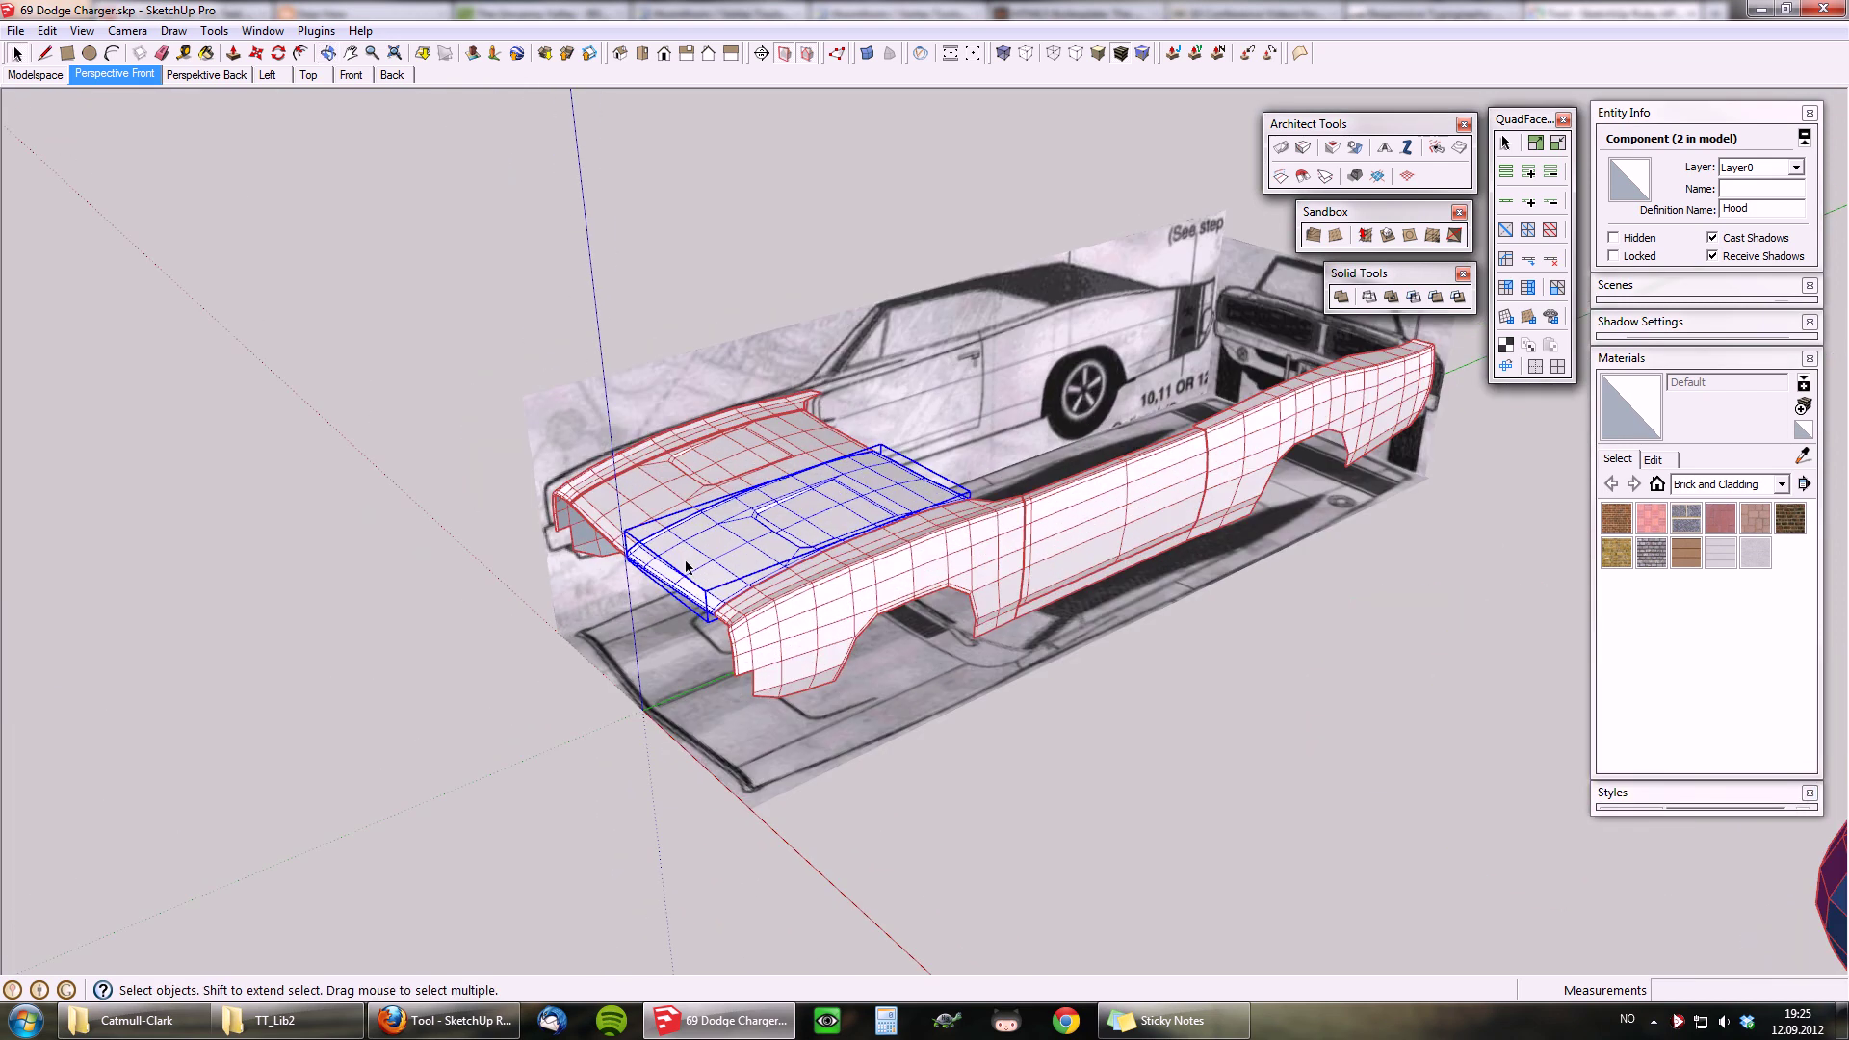
click(641, 450)
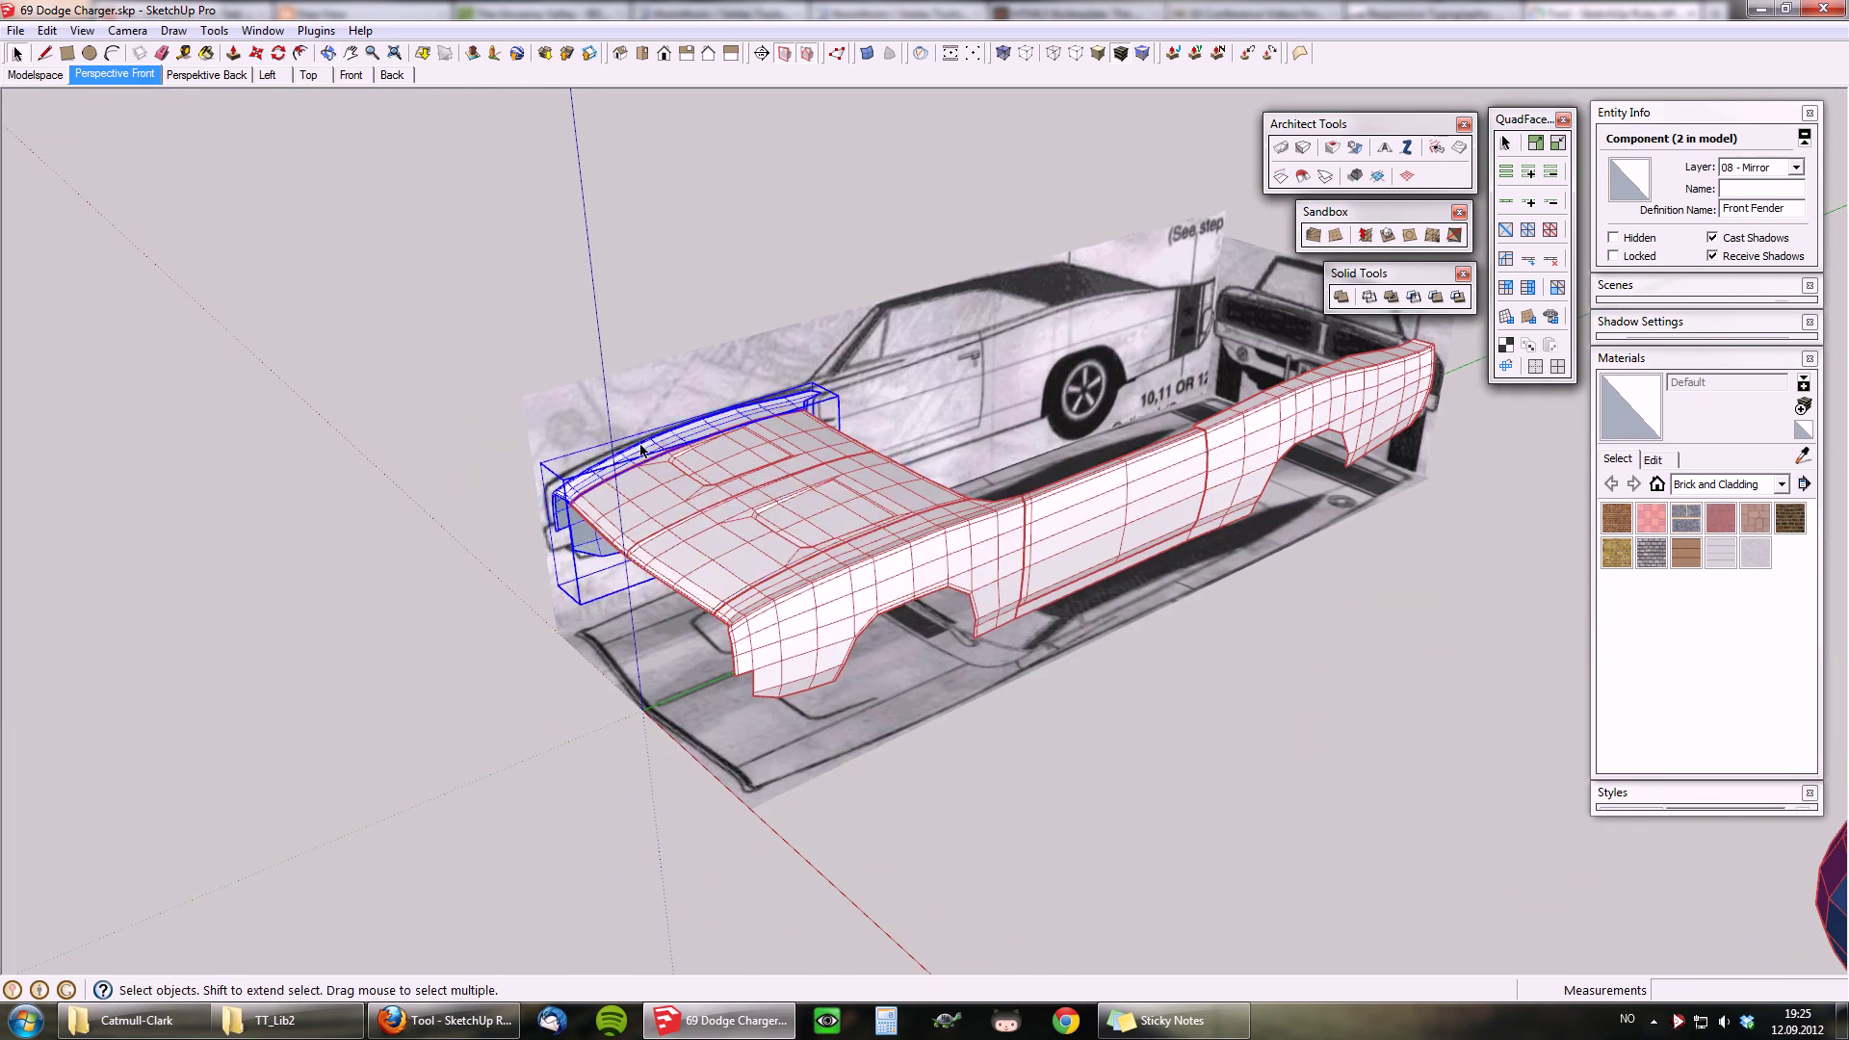
click(1112, 502)
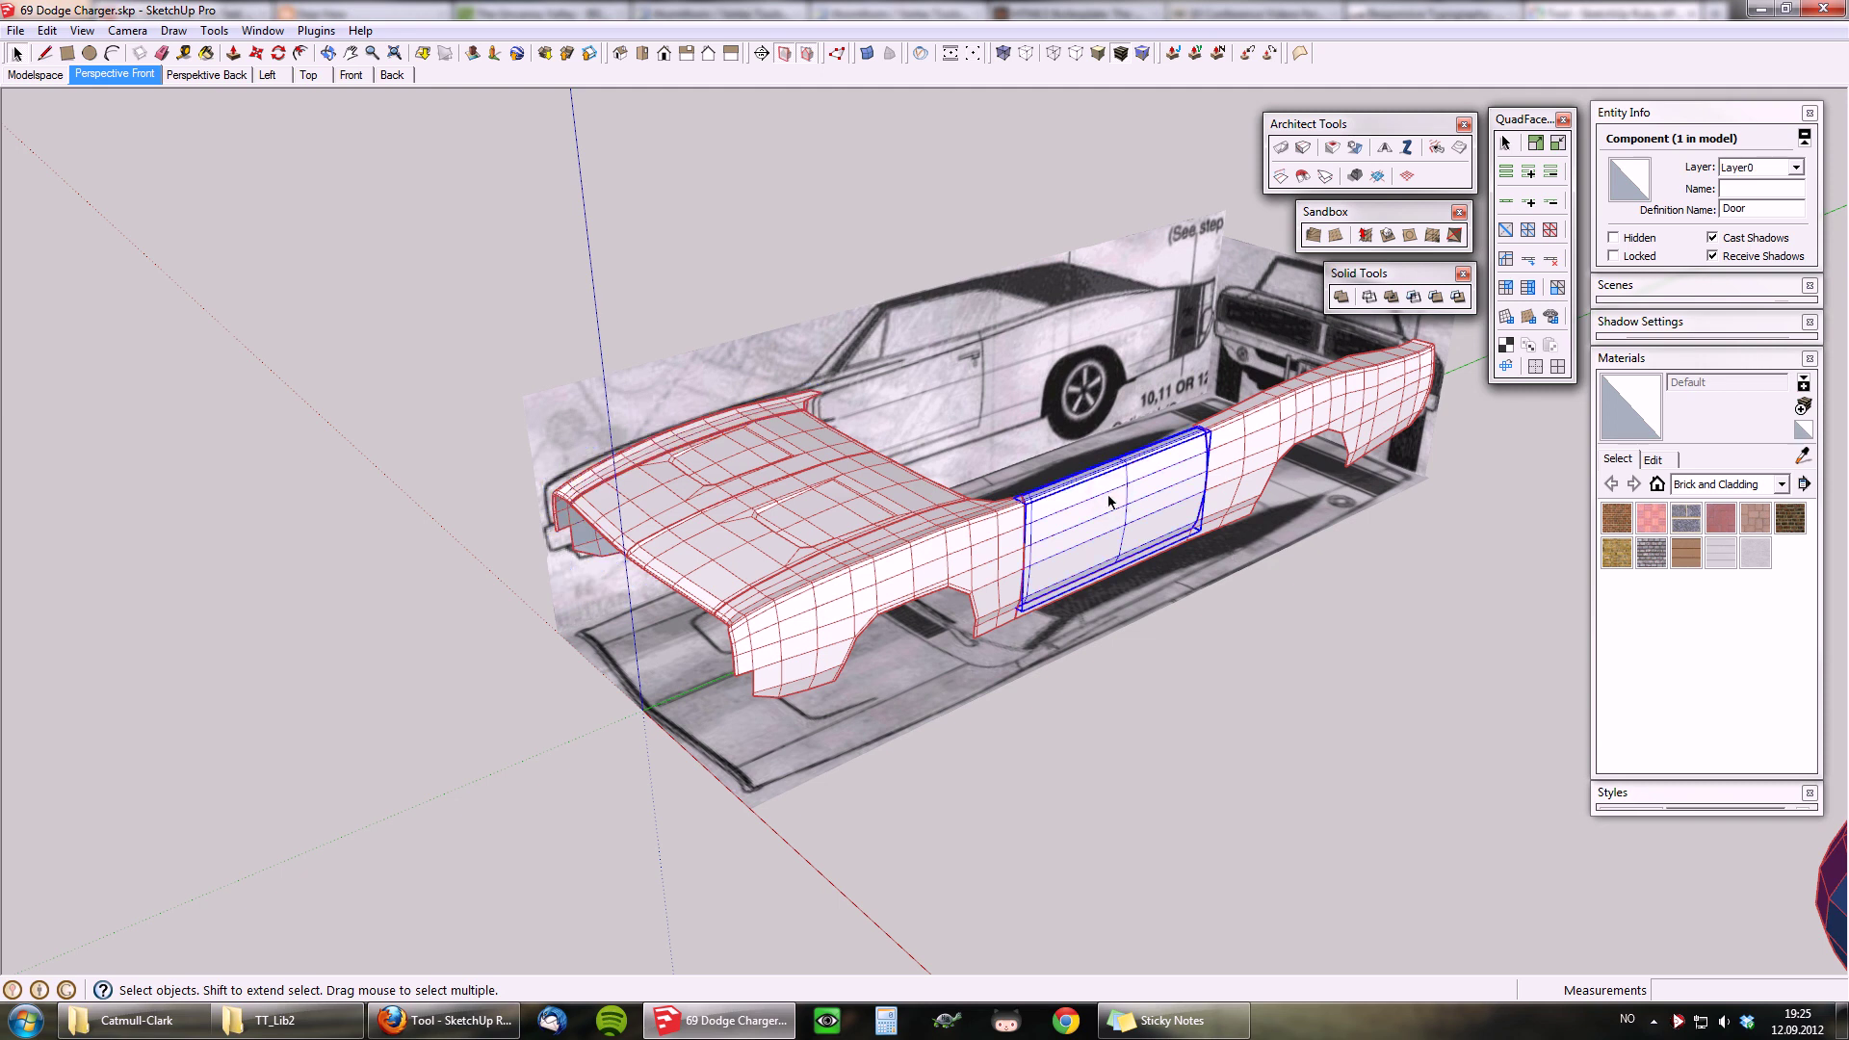
click(751, 428)
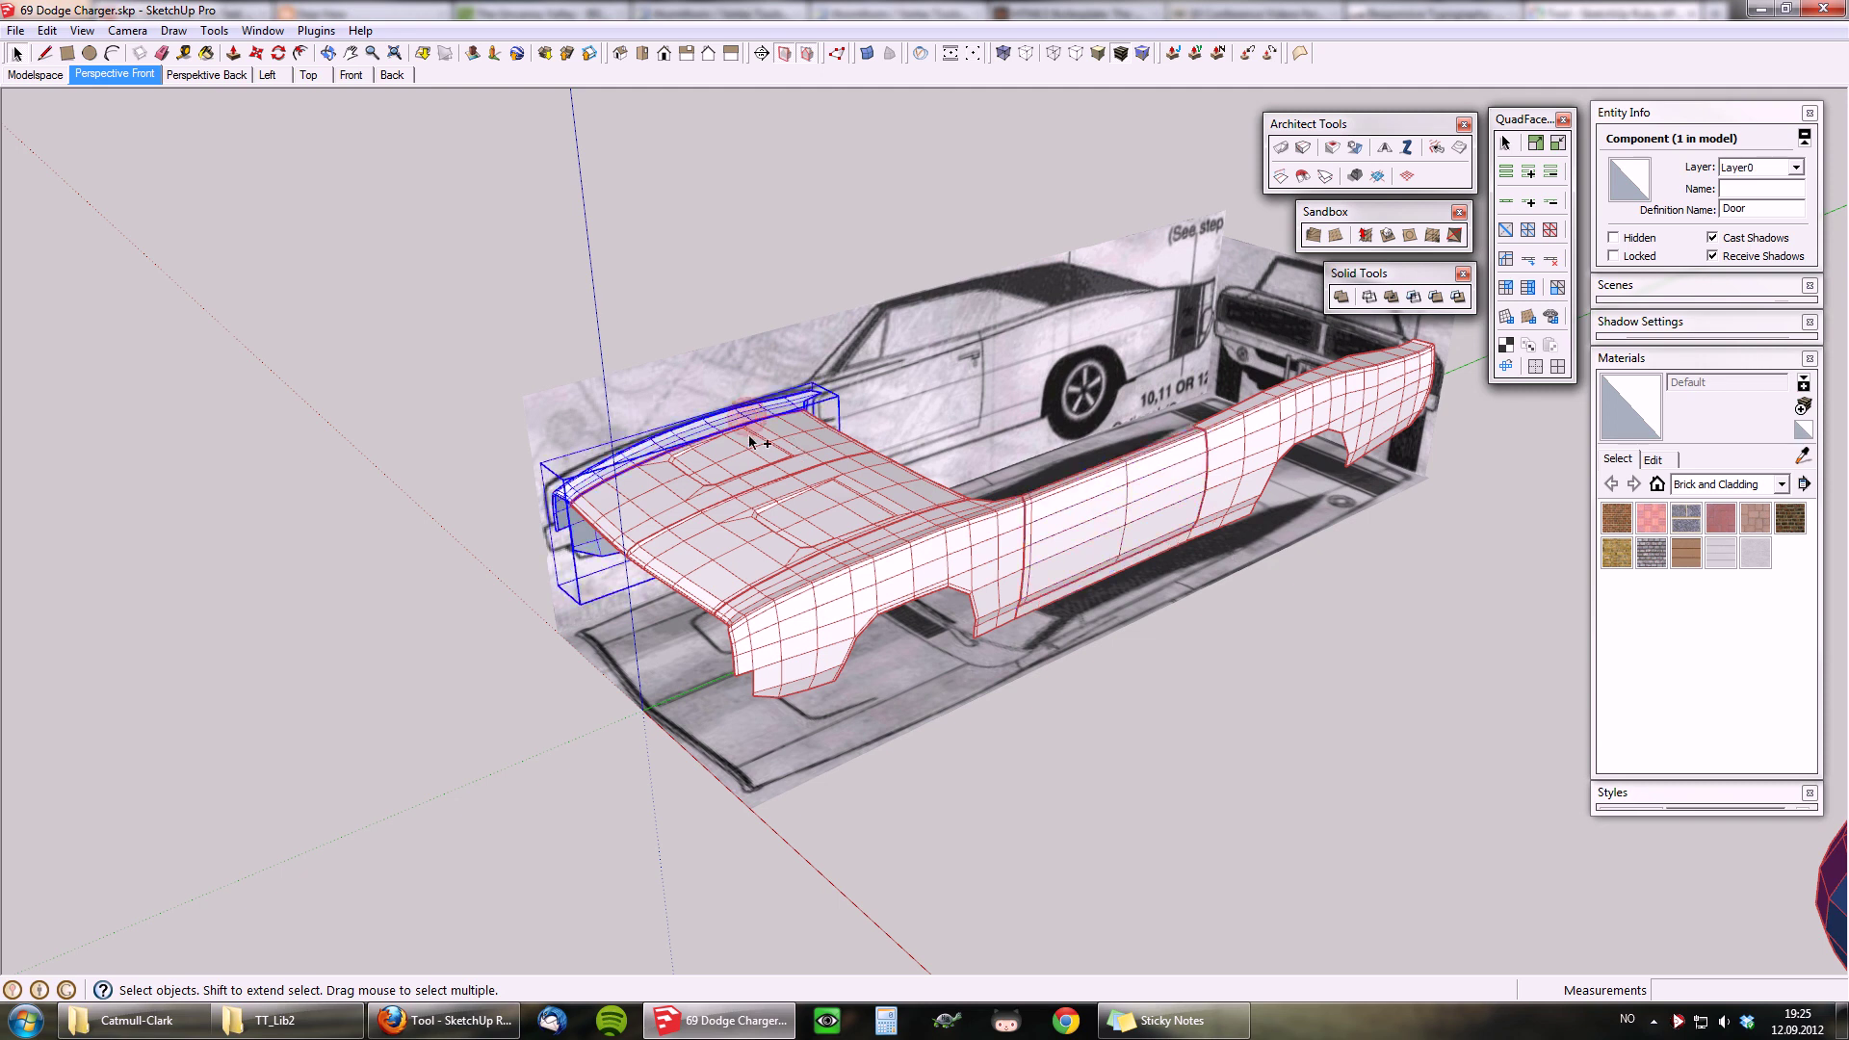
shift+click(814, 515)
shift+click(1106, 479)
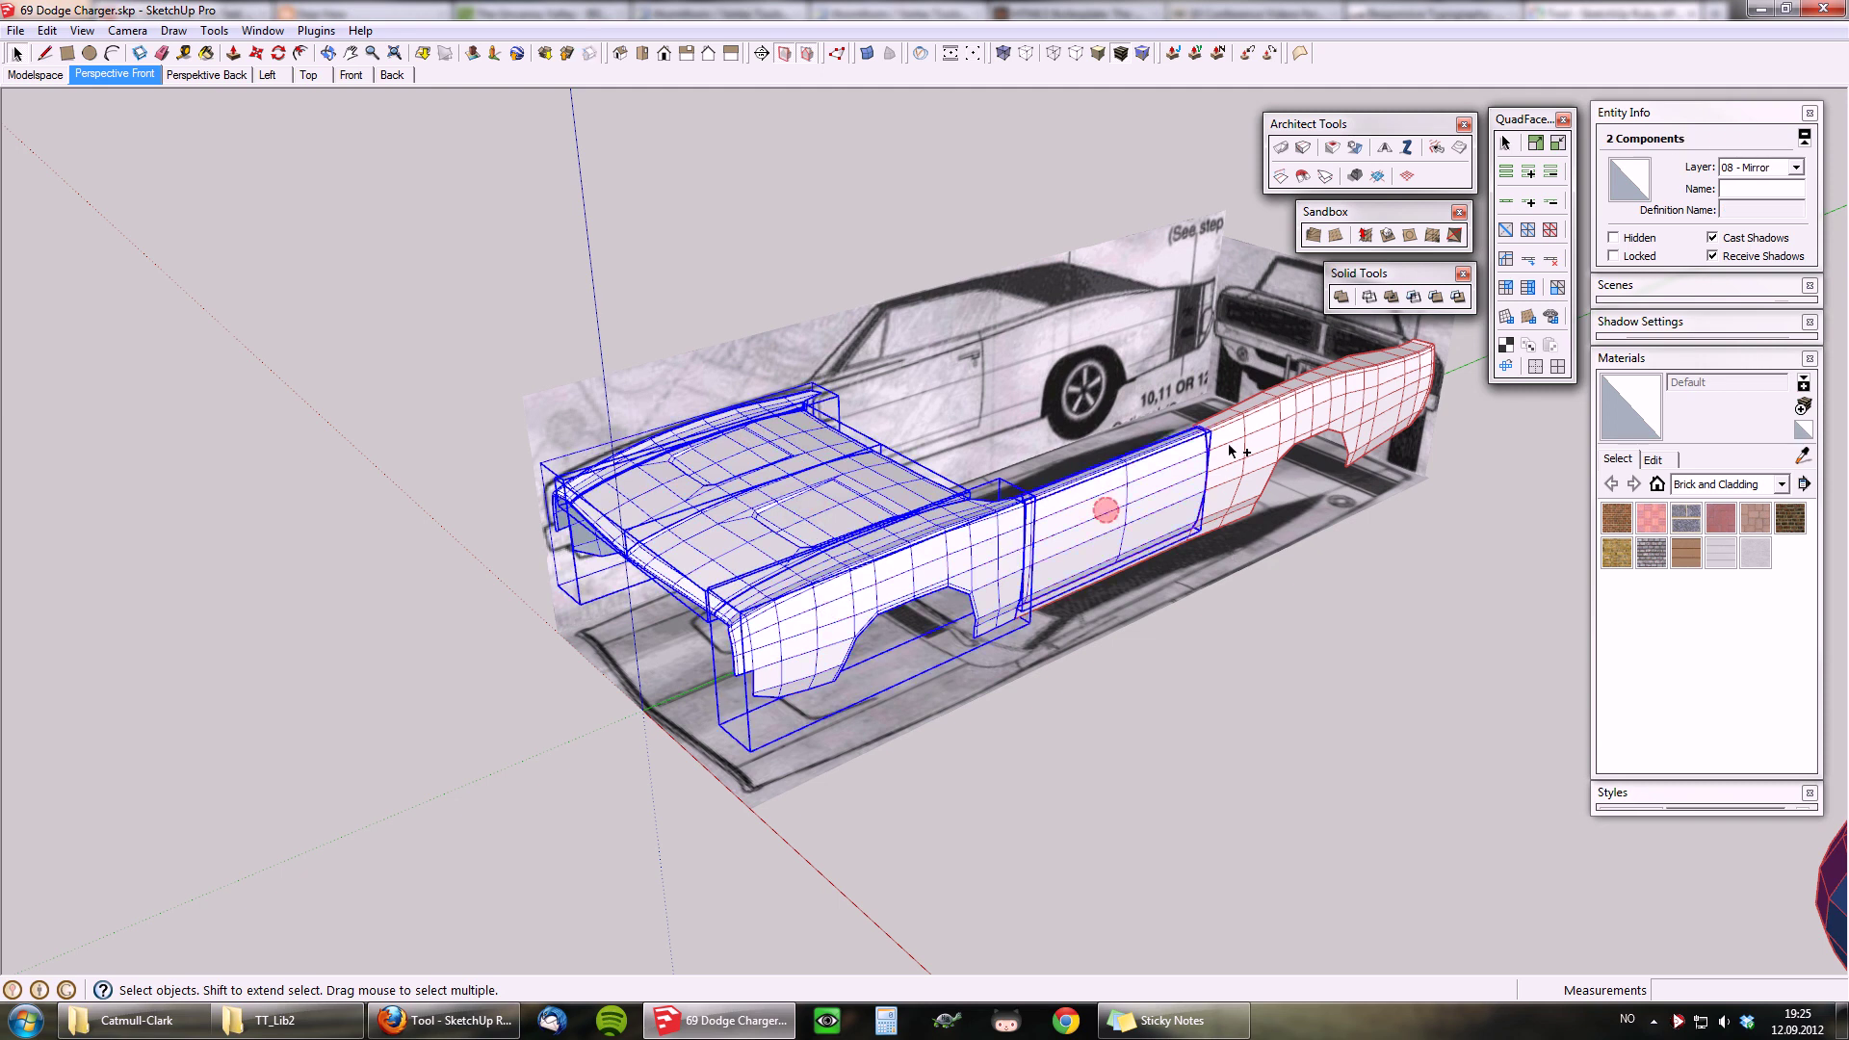
shift+click(1259, 430)
Step: Subdivide the selected car body components with the Catmull-Clark Repeat Last command
click(213, 31)
mouse_move(371, 726)
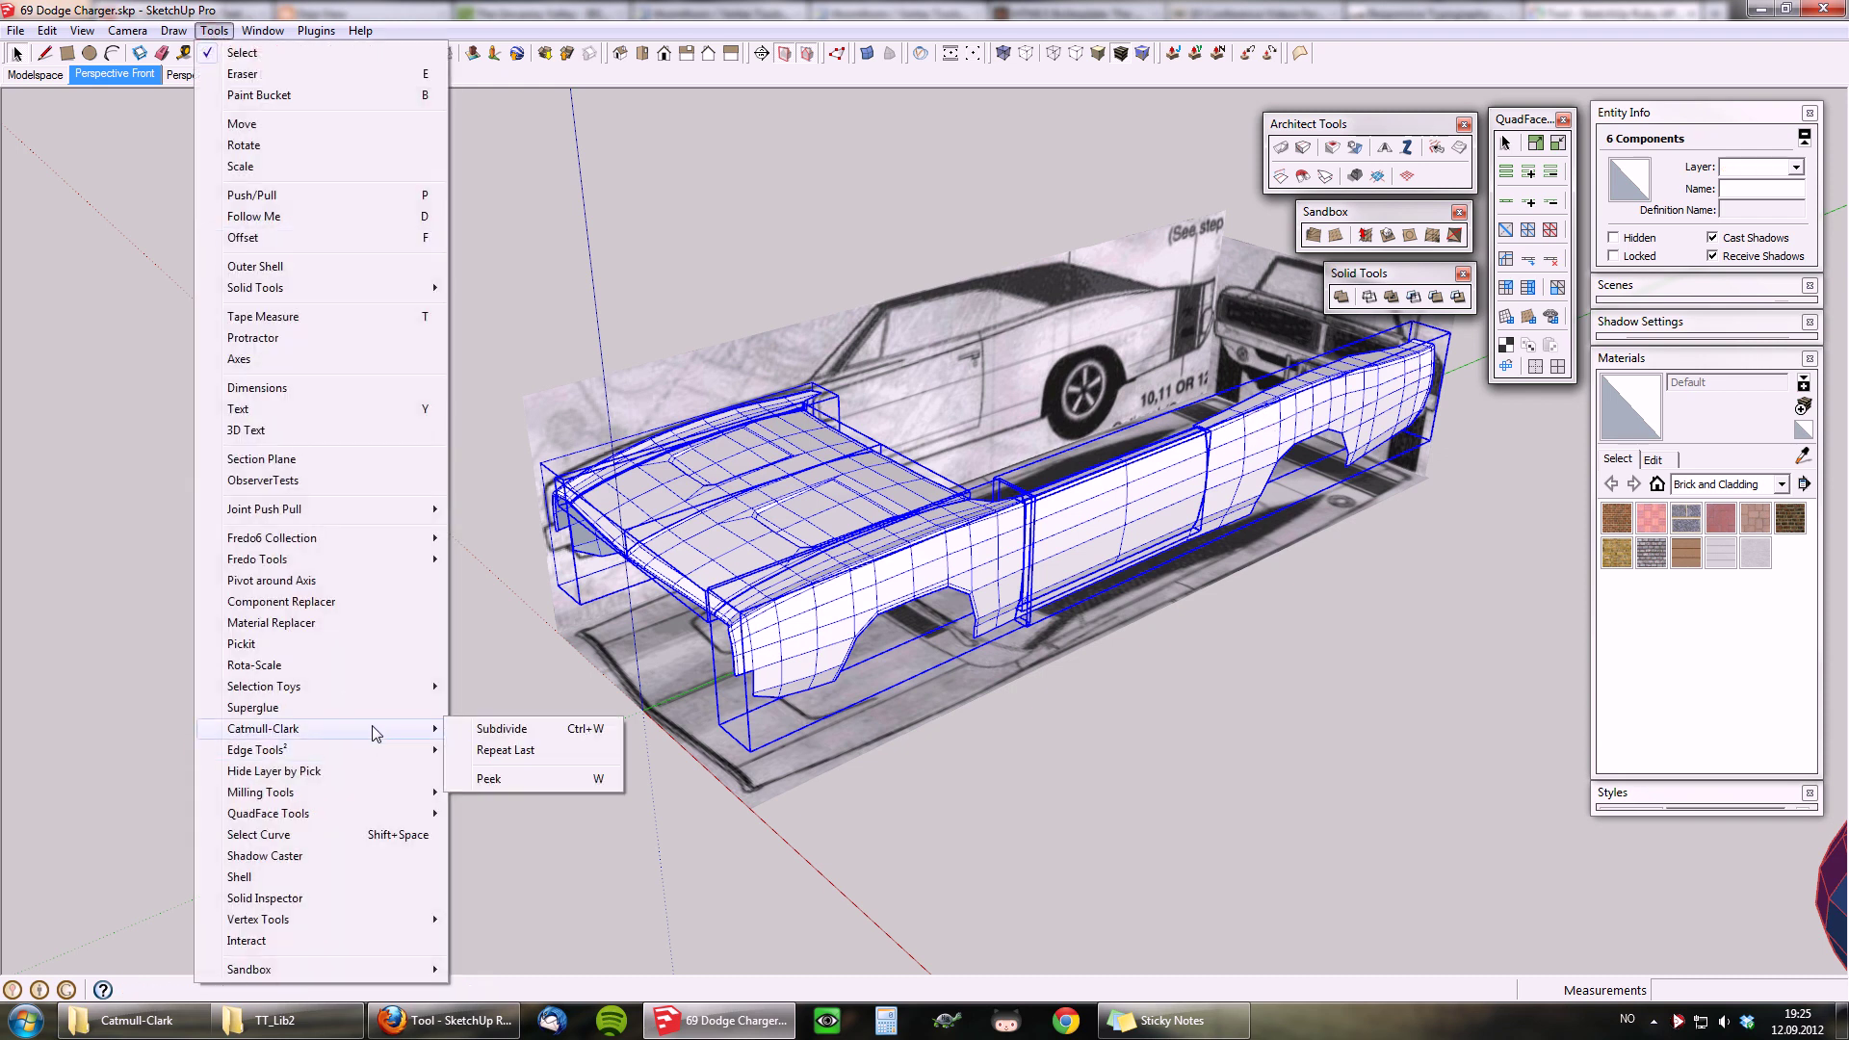
click(537, 754)
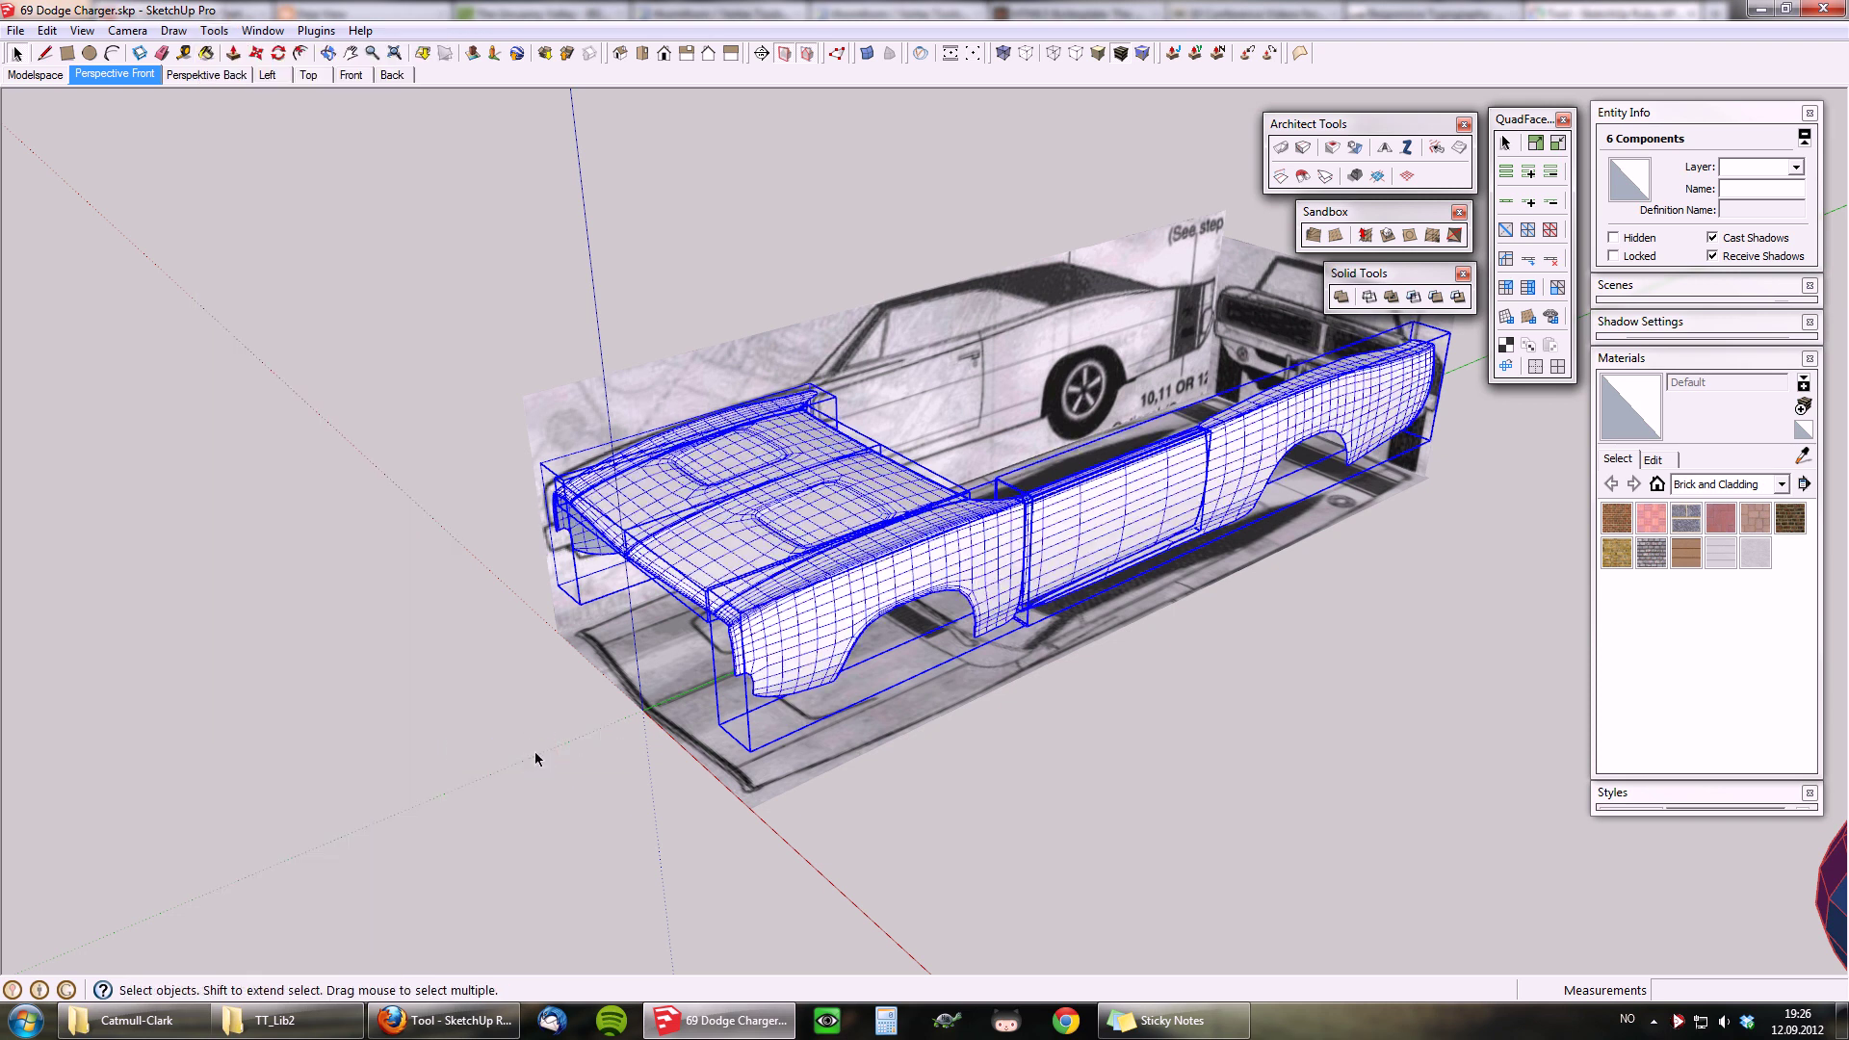